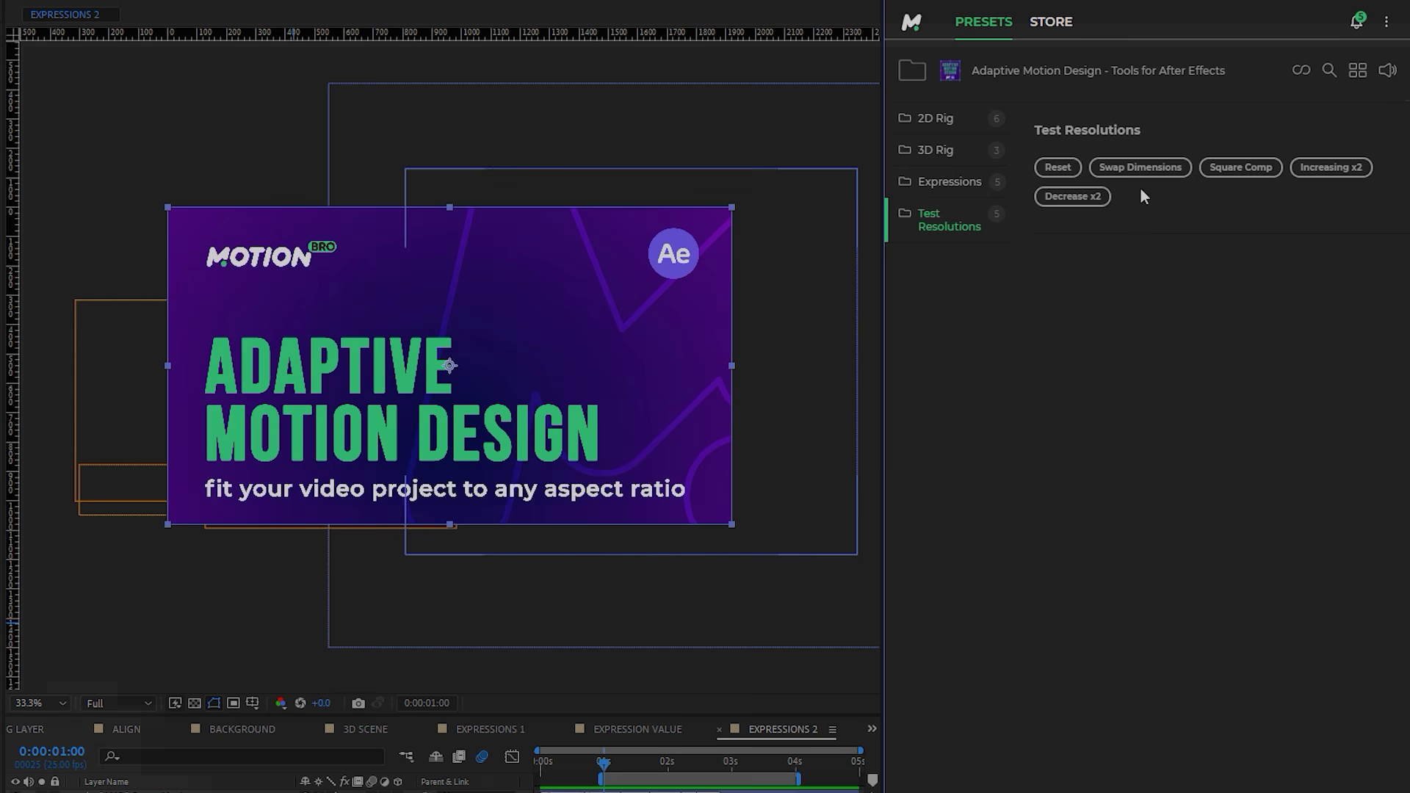
Test the comp's resize buttons: flip orientation, make it square, double resolution, then restore the original size
{"action": "left_click", "coordinate": [1135, 174]}
{"action": "left_click", "coordinate": [1216, 170]}
{"action": "left_click", "coordinate": [1322, 166]}
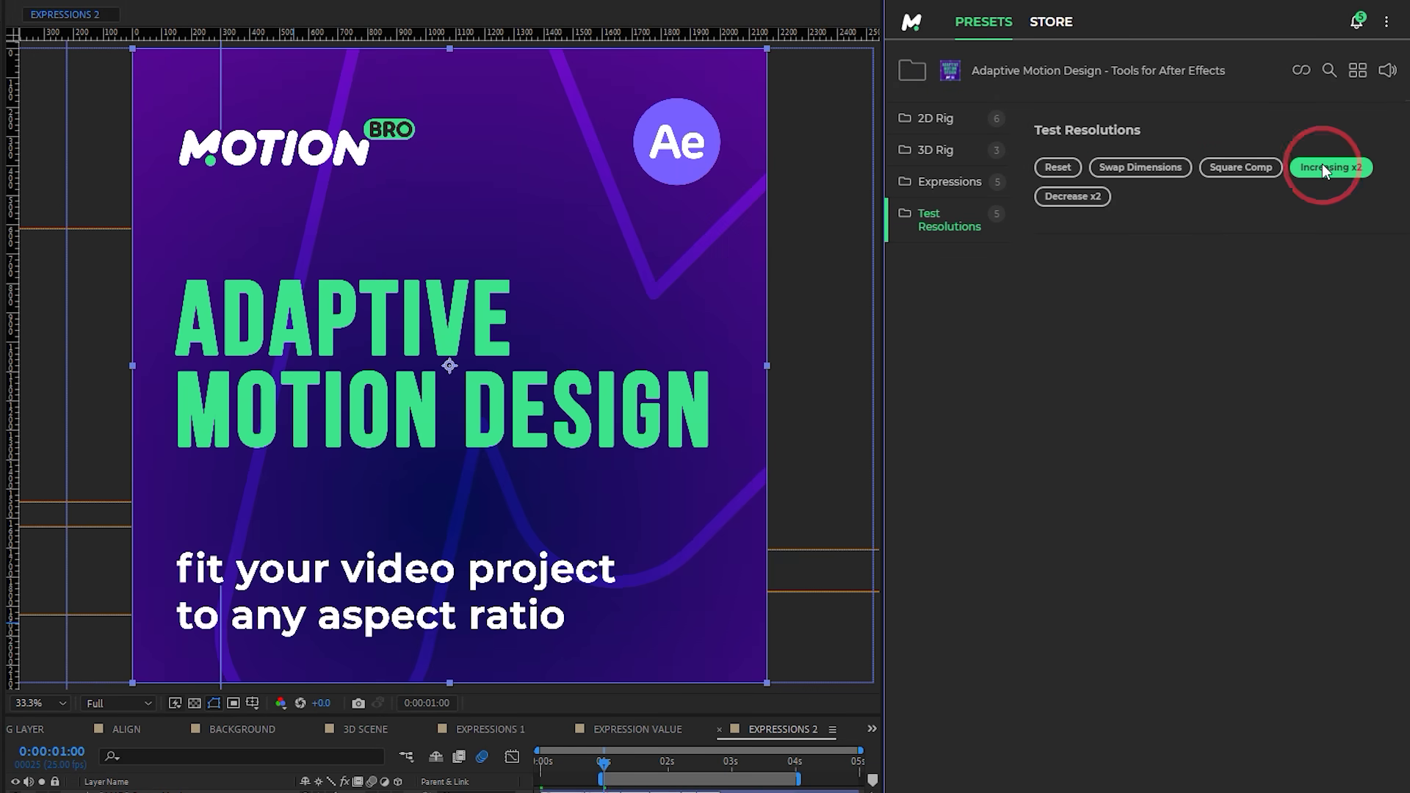
{"action": "left_click", "coordinate": [1072, 165]}
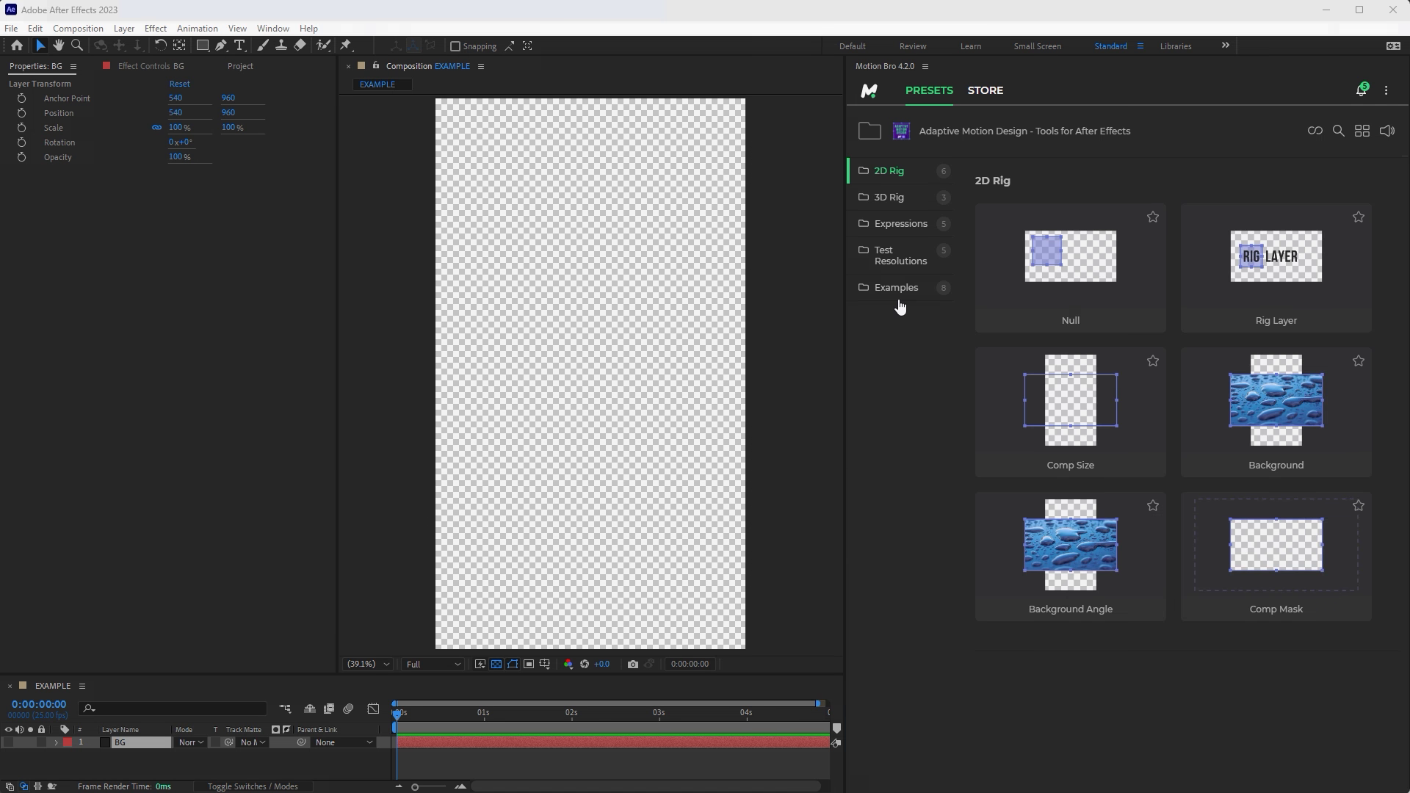
Apply the 3D Scene card from the pack's Examples presets
{"action": "left_click", "coordinate": [896, 292]}
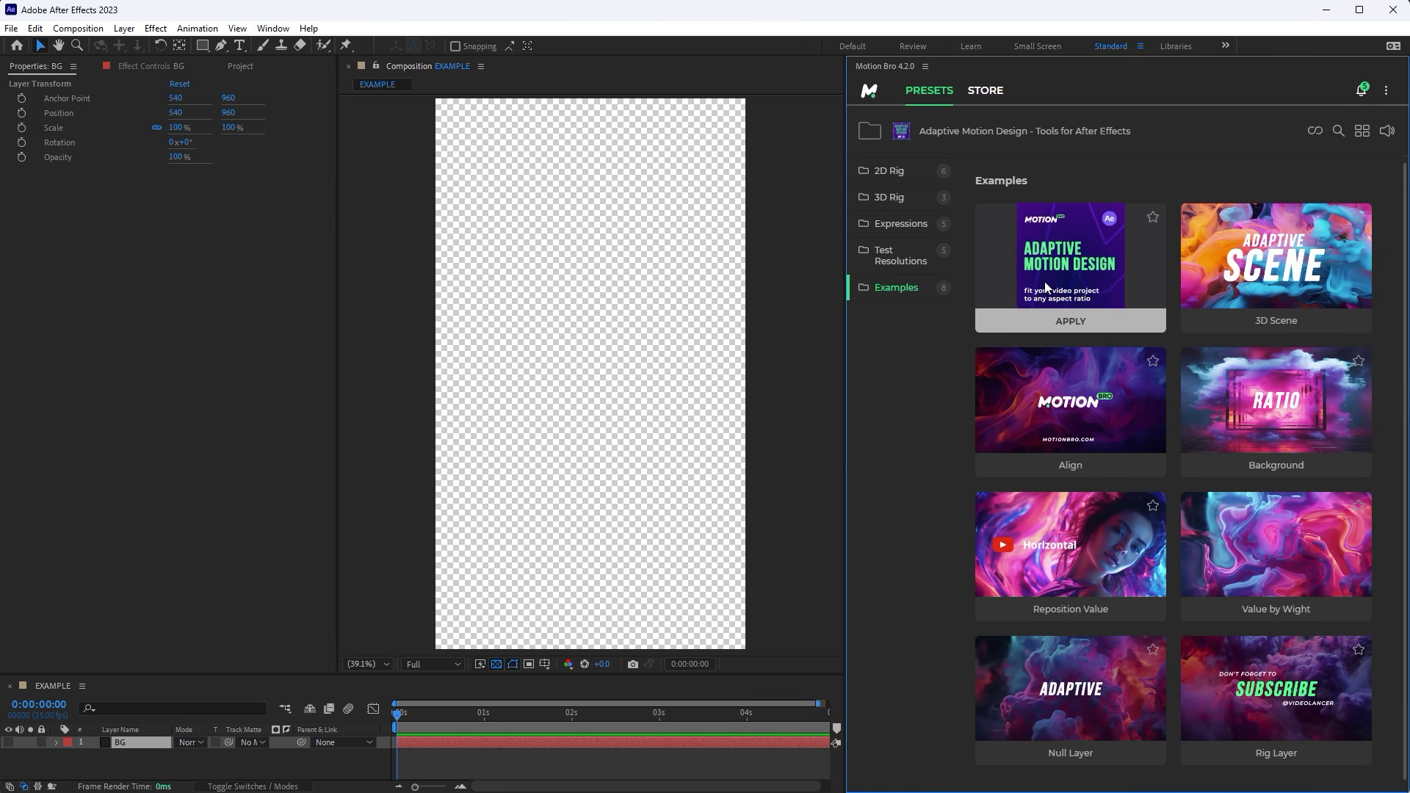
{"action": "mouse_move", "coordinate": [1259, 270]}
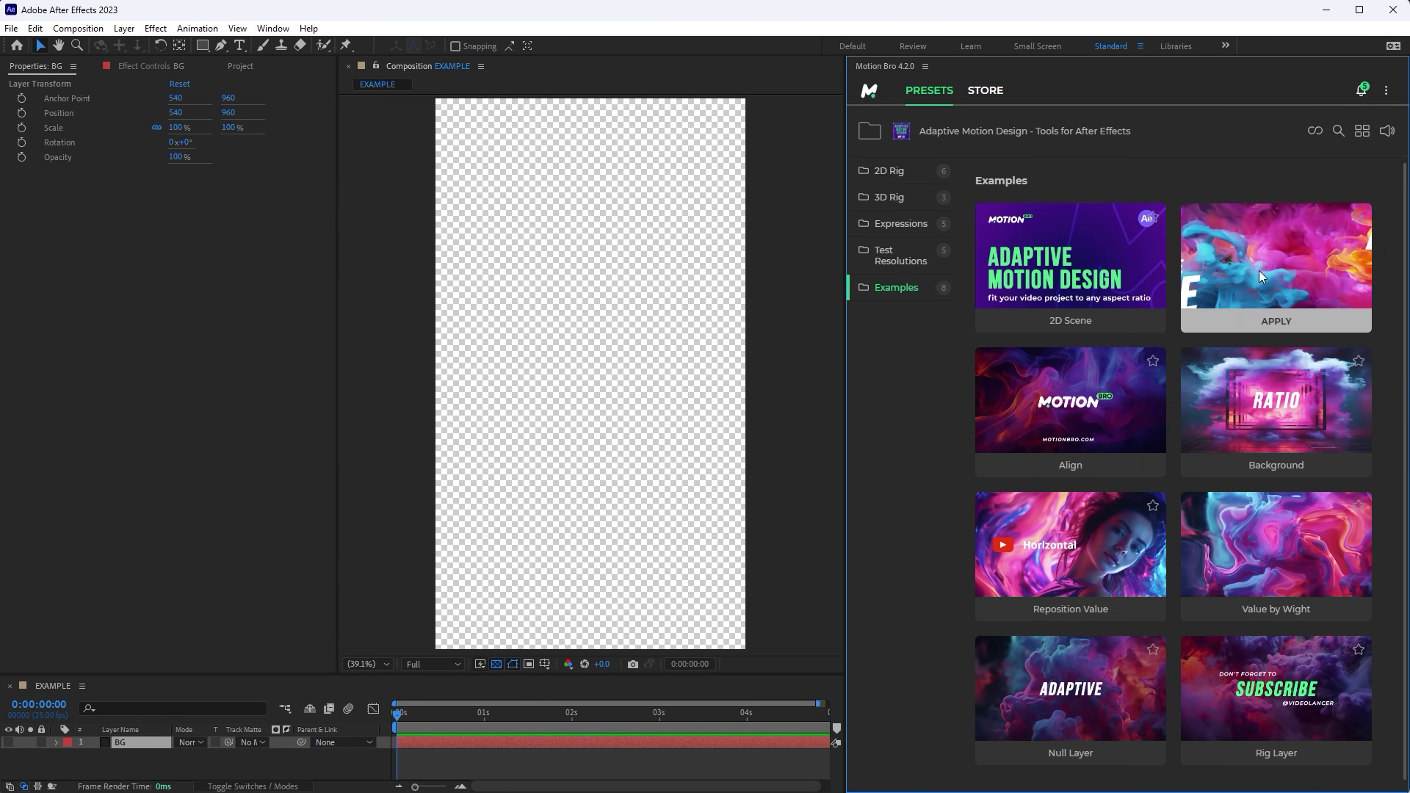
{"action": "left_click", "coordinate": [1261, 322]}
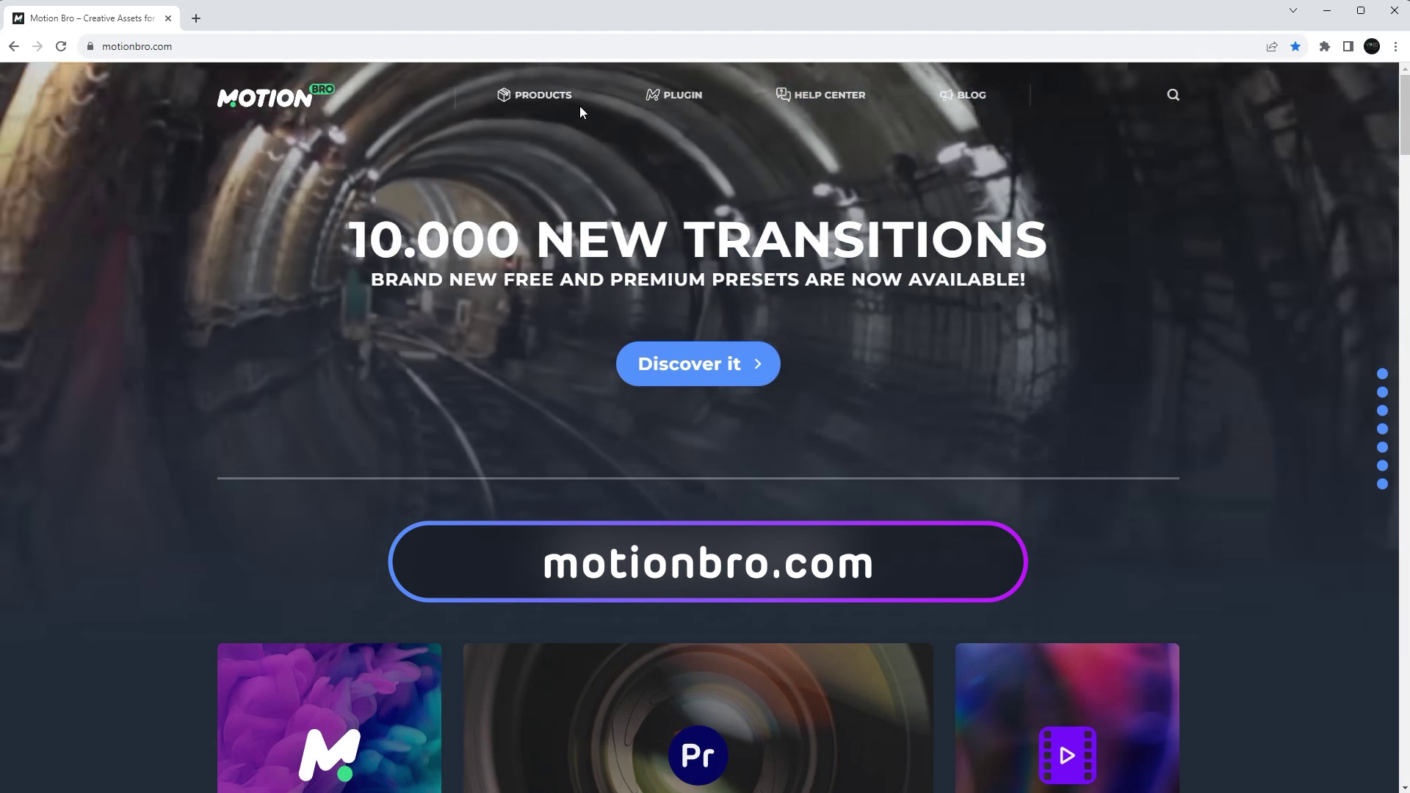
Go to the Products → For After Effects page on motionbro.com
{"action": "mouse_move", "coordinate": [579, 106]}
{"action": "left_click", "coordinate": [569, 145]}
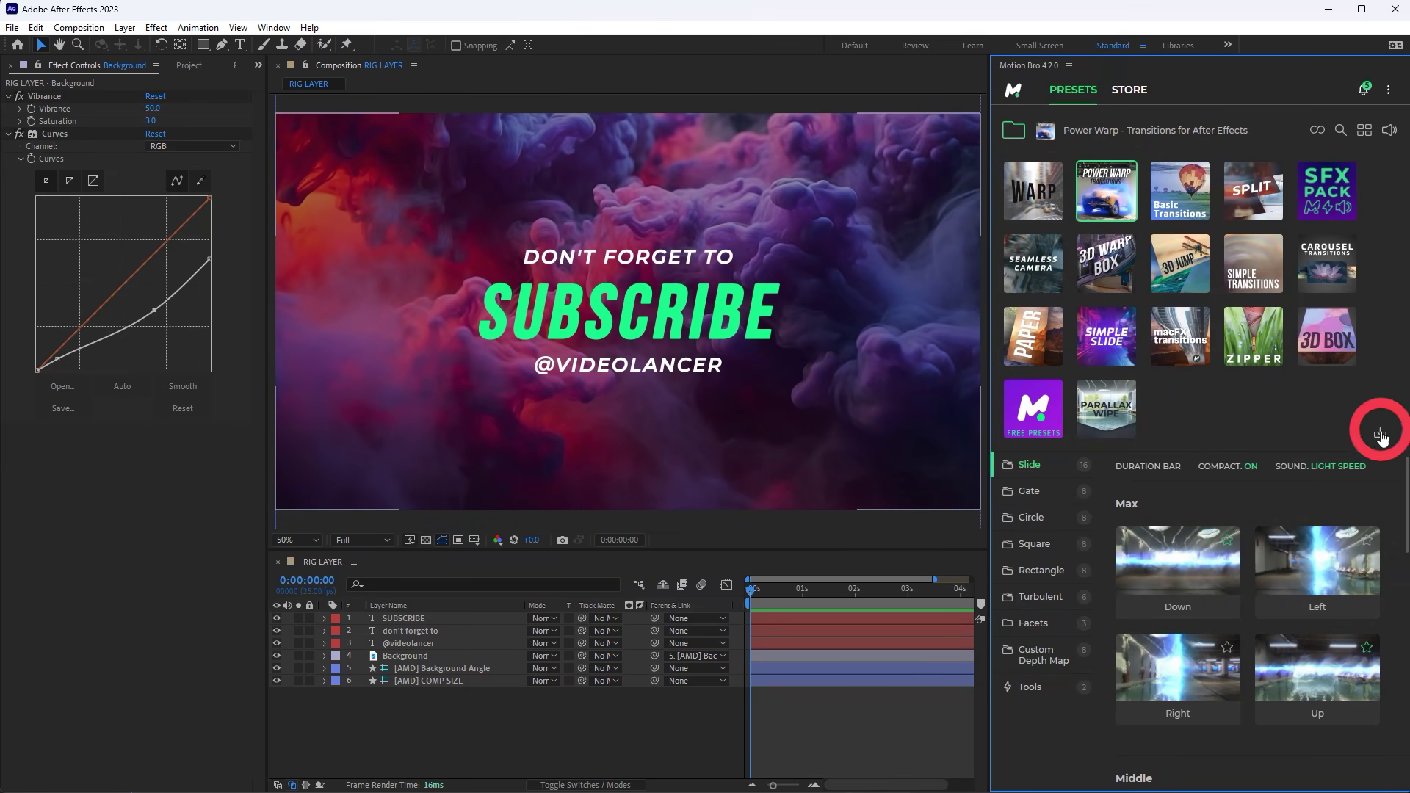
Drop the Adaptive Motion Design .mbr file into Motion Bro's install zone and open its 2D Rig presets
{"action": "left_click", "coordinate": [1378, 436]}
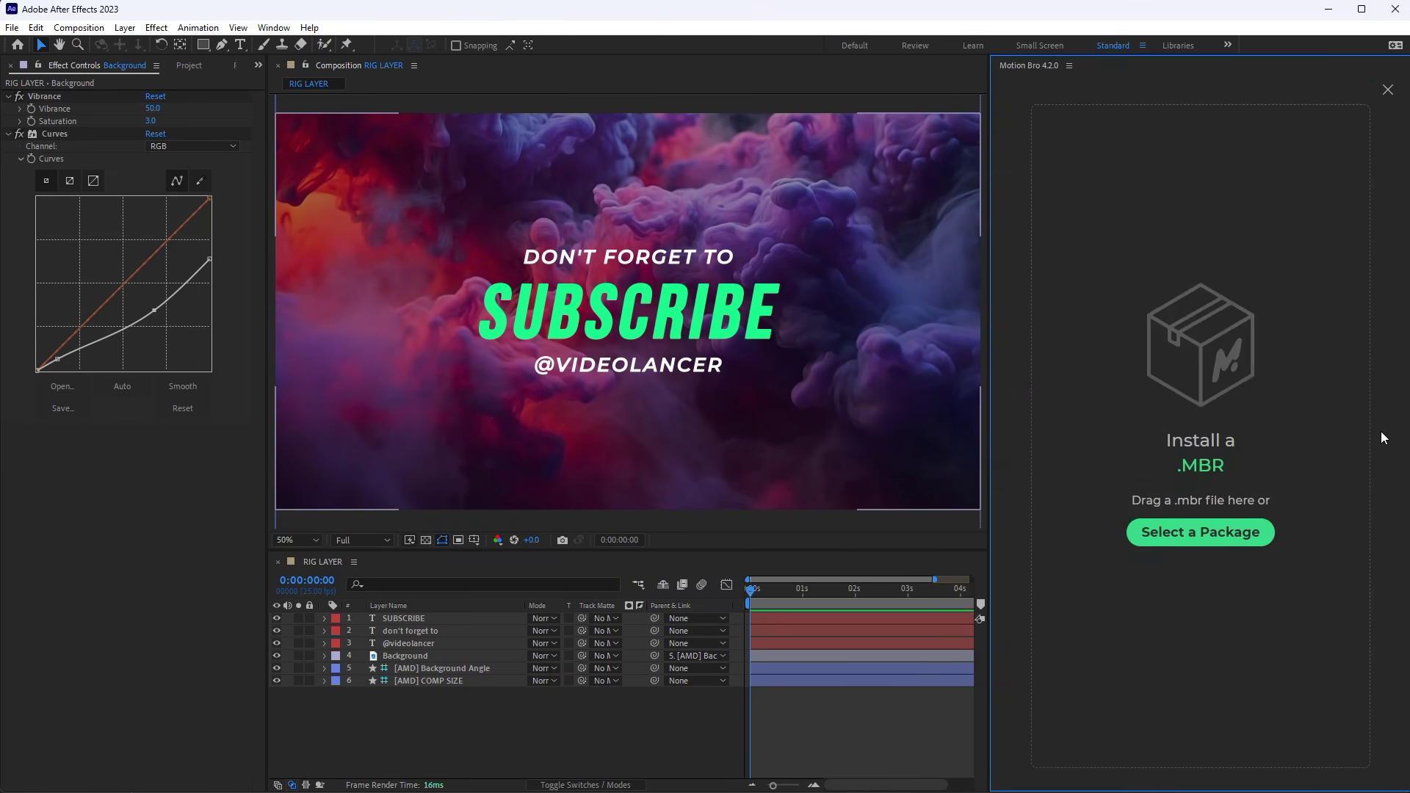
{"action": "key", "text": "alt+Tab"}
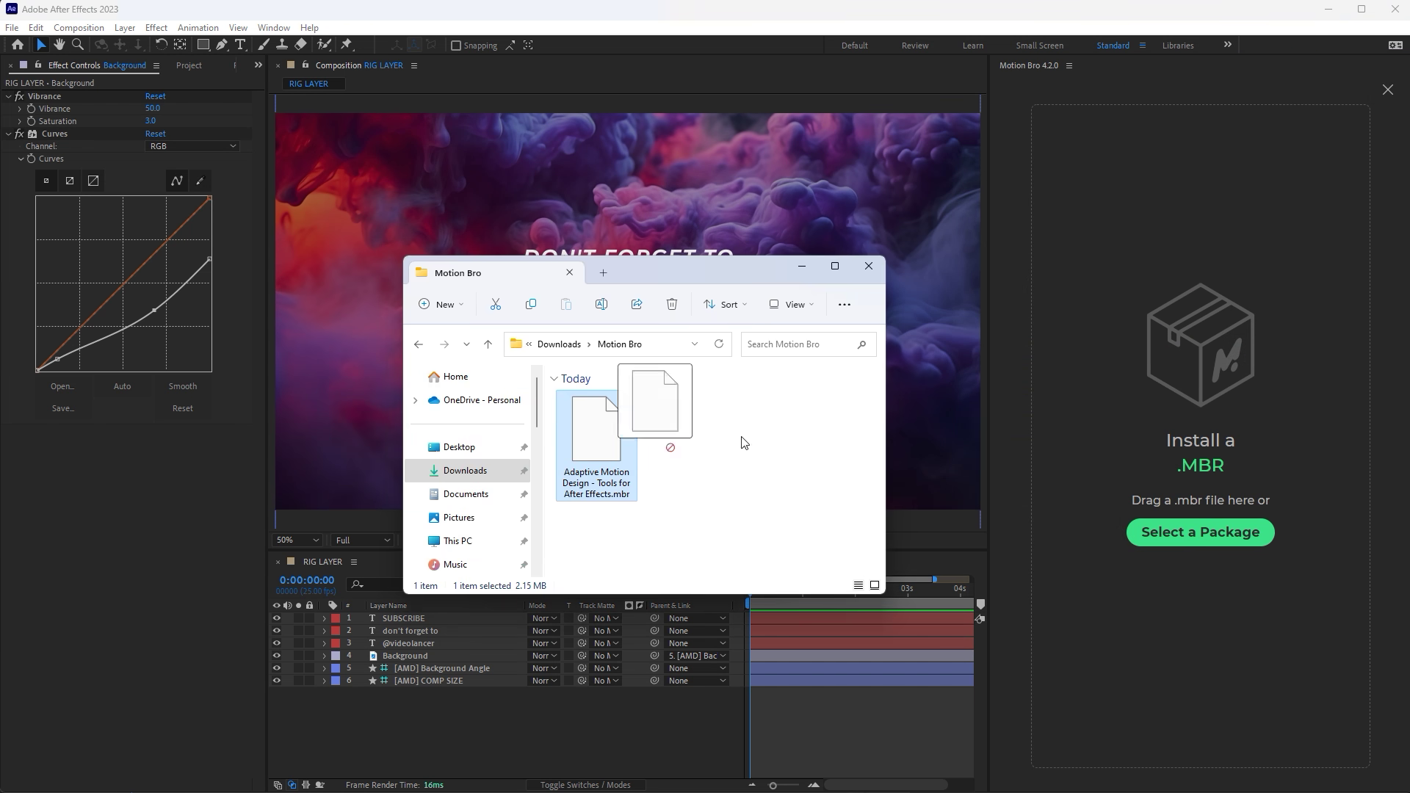
{"action": "left_click_drag", "start_coordinate": [1155, 403], "coordinate": [1157, 404]}
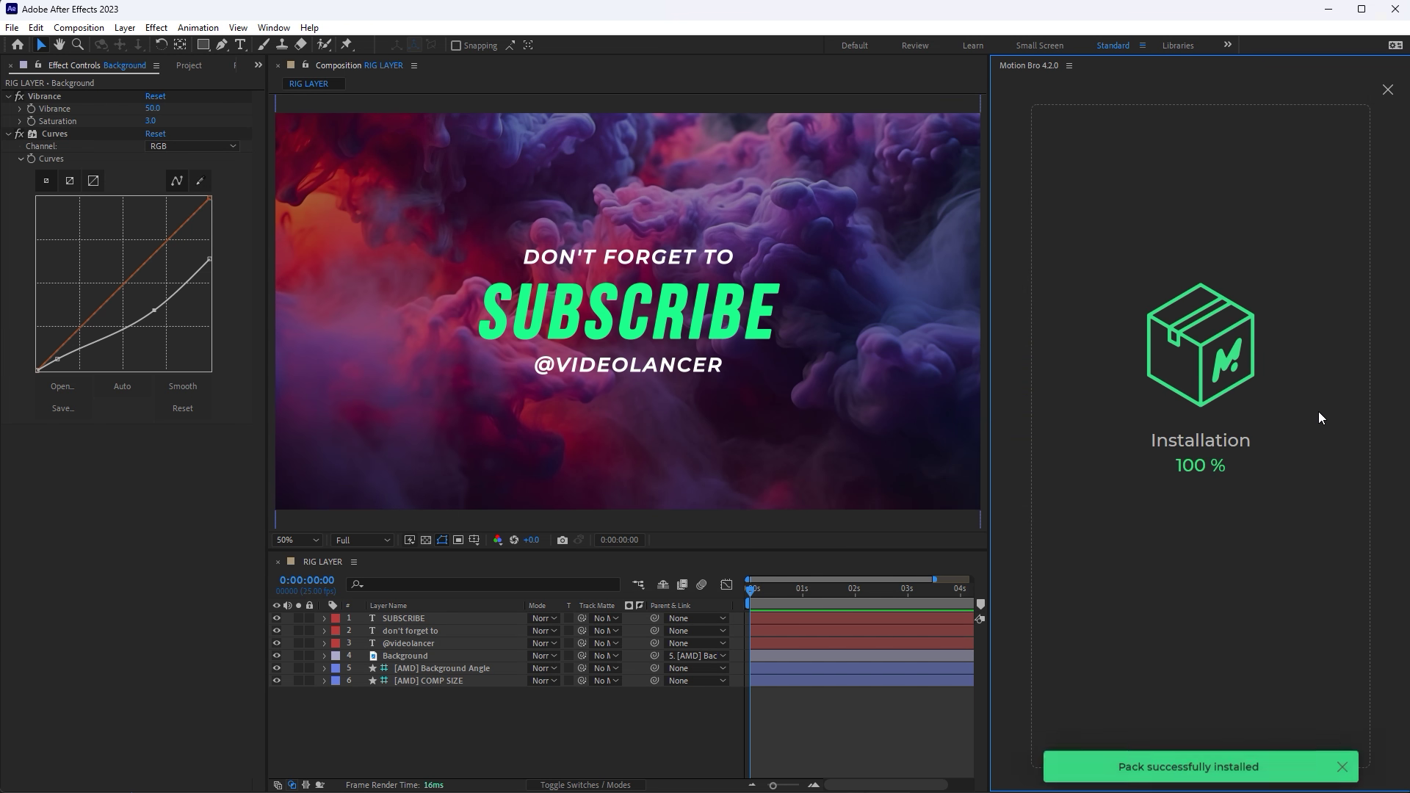
{"action": "left_click", "coordinate": [1180, 408]}
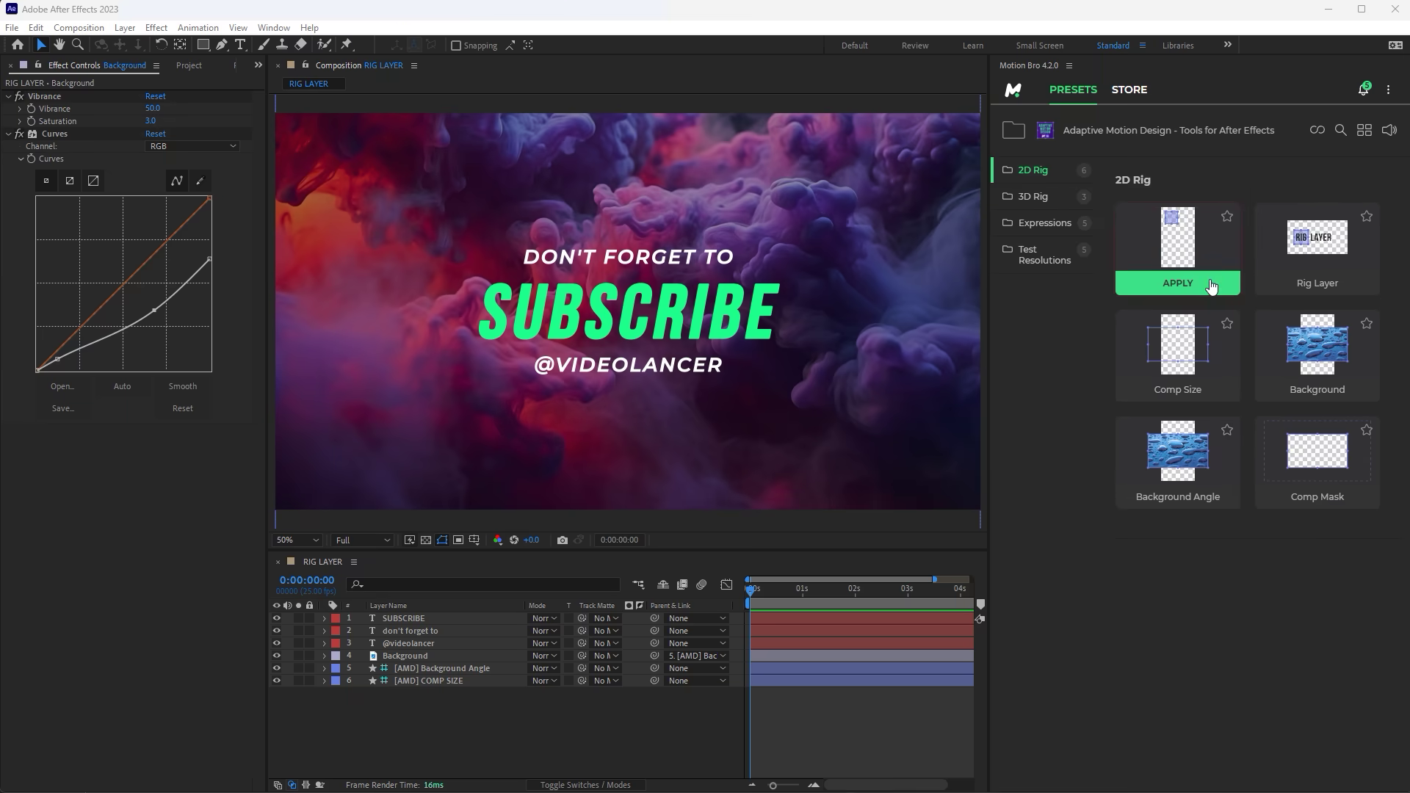
{"action": "left_click", "coordinate": [1210, 285]}
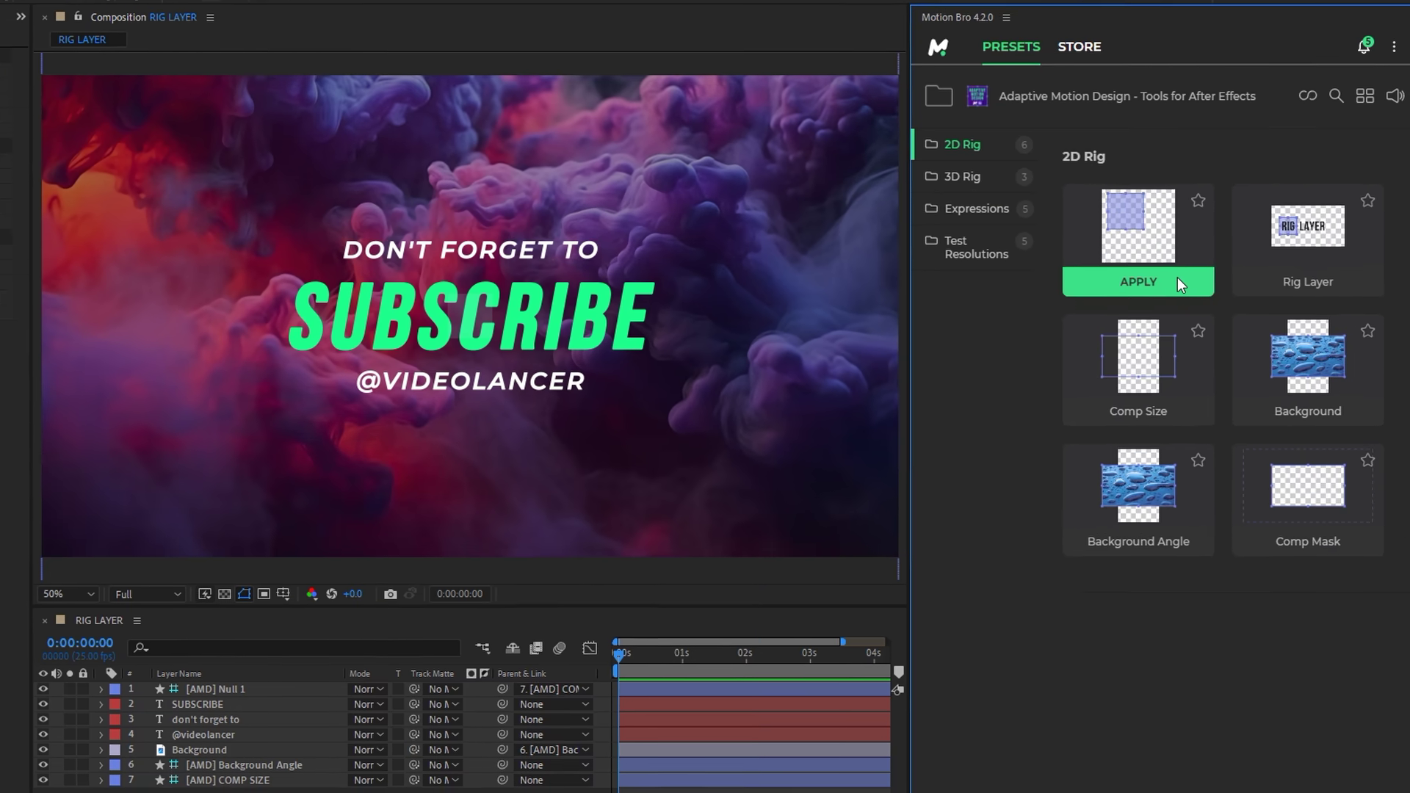
{"action": "left_click", "coordinate": [736, 255]}
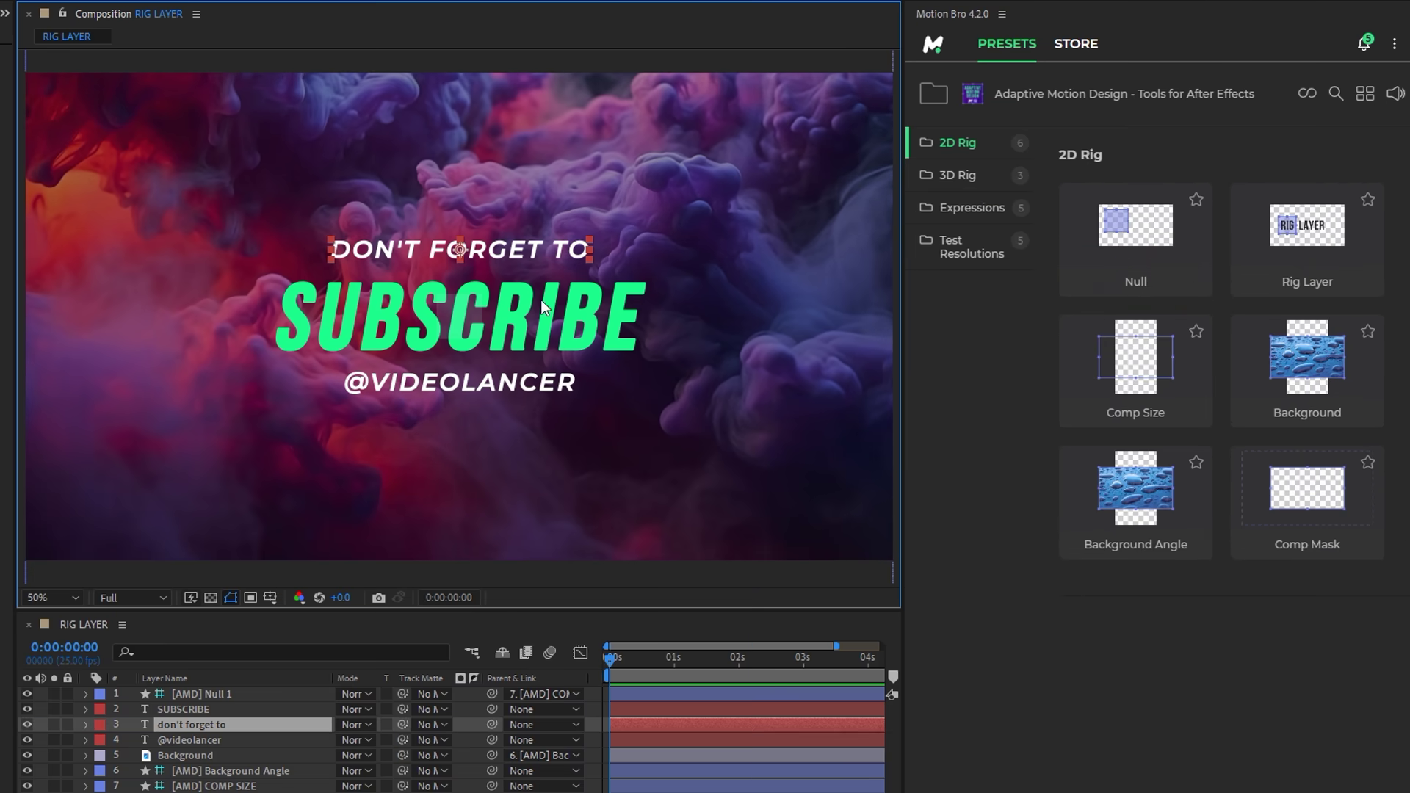
{"action": "left_click", "coordinate": [540, 299], "text": "shift"}
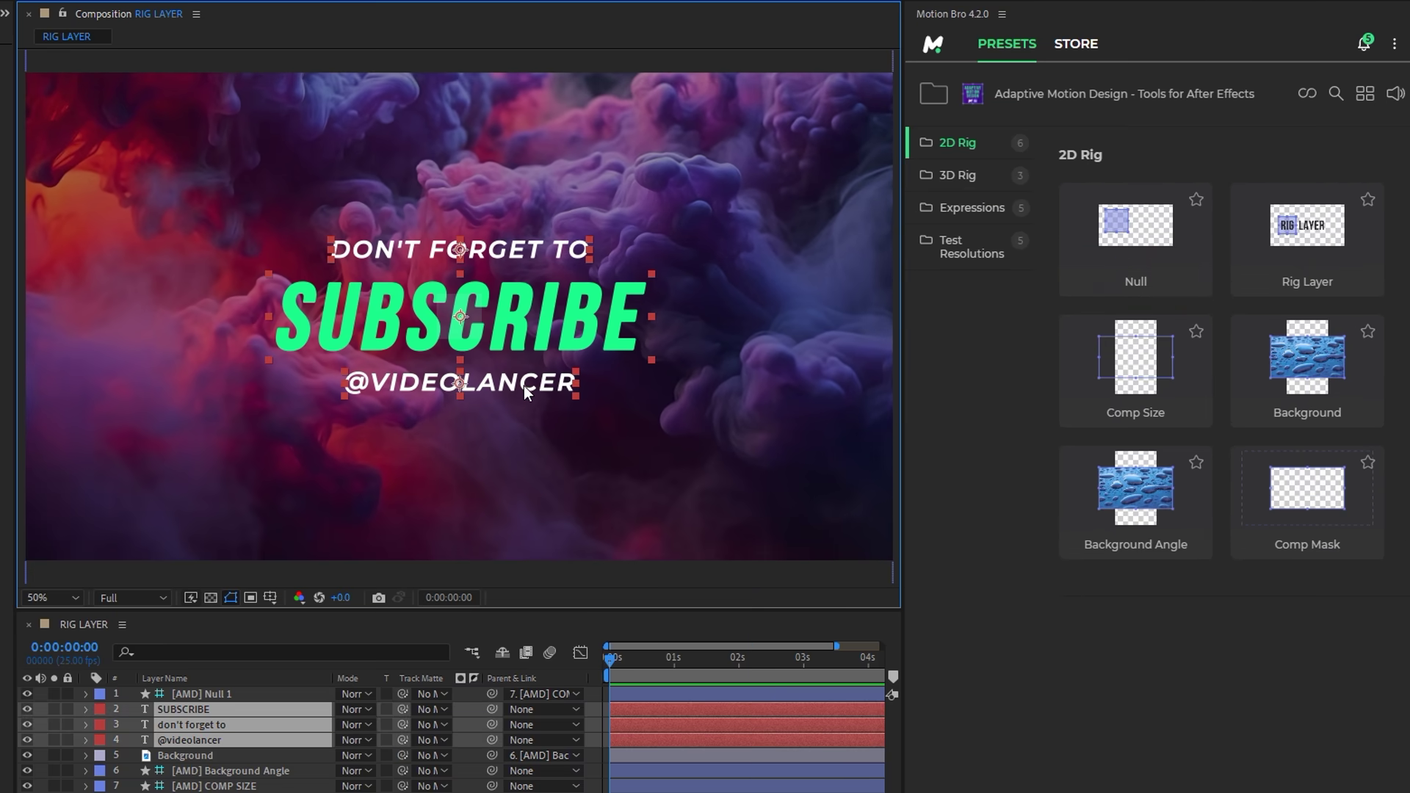
{"action": "left_click_drag", "start_coordinate": [307, 695], "coordinate": [263, 690]}
{"action": "left_click", "coordinate": [213, 786]}
{"action": "left_click_drag", "start_coordinate": [26, 72], "coordinate": [12, 101]}
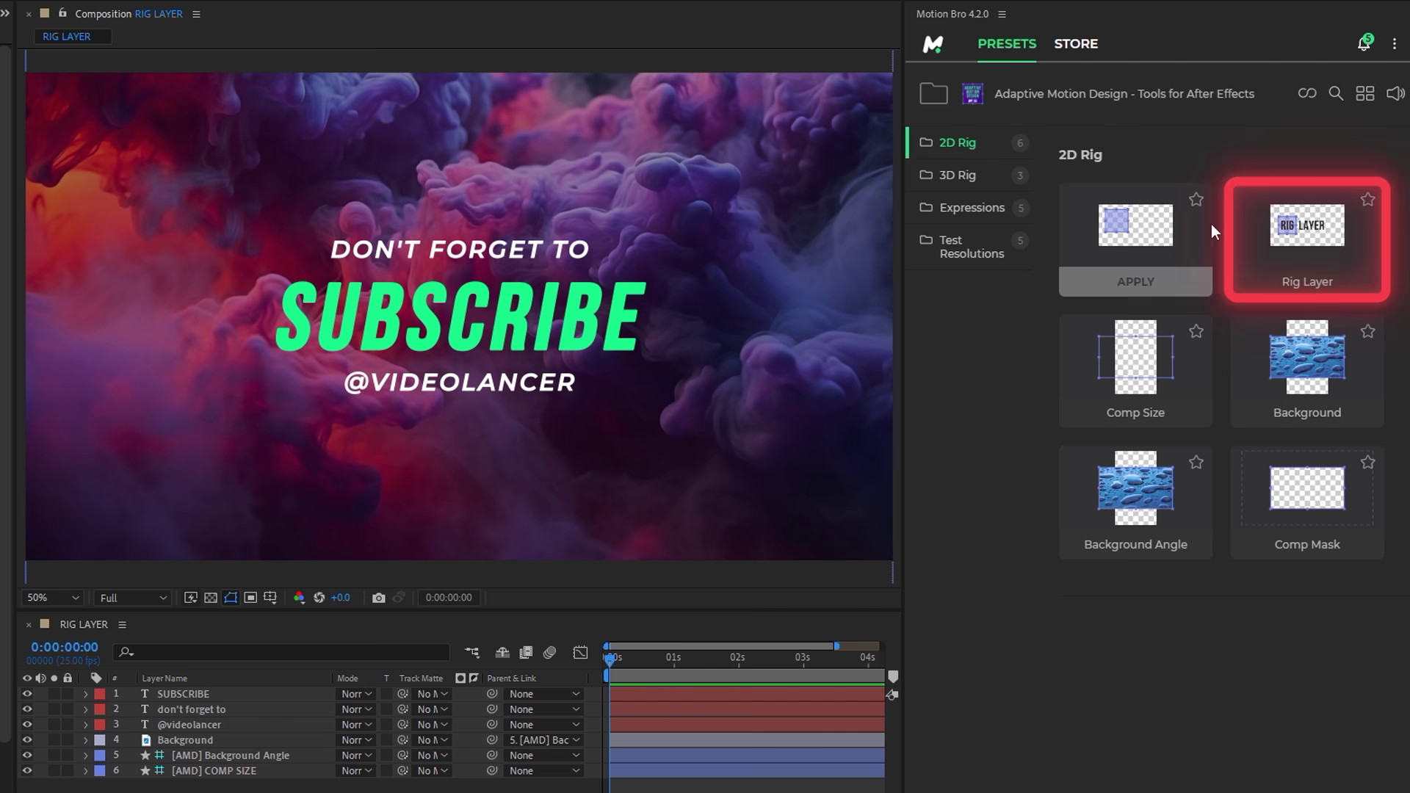
Apply the Rig Layer preset to the three selected text layers, then squeeze the comp to portrait to test
{"action": "mouse_move", "coordinate": [1322, 244]}
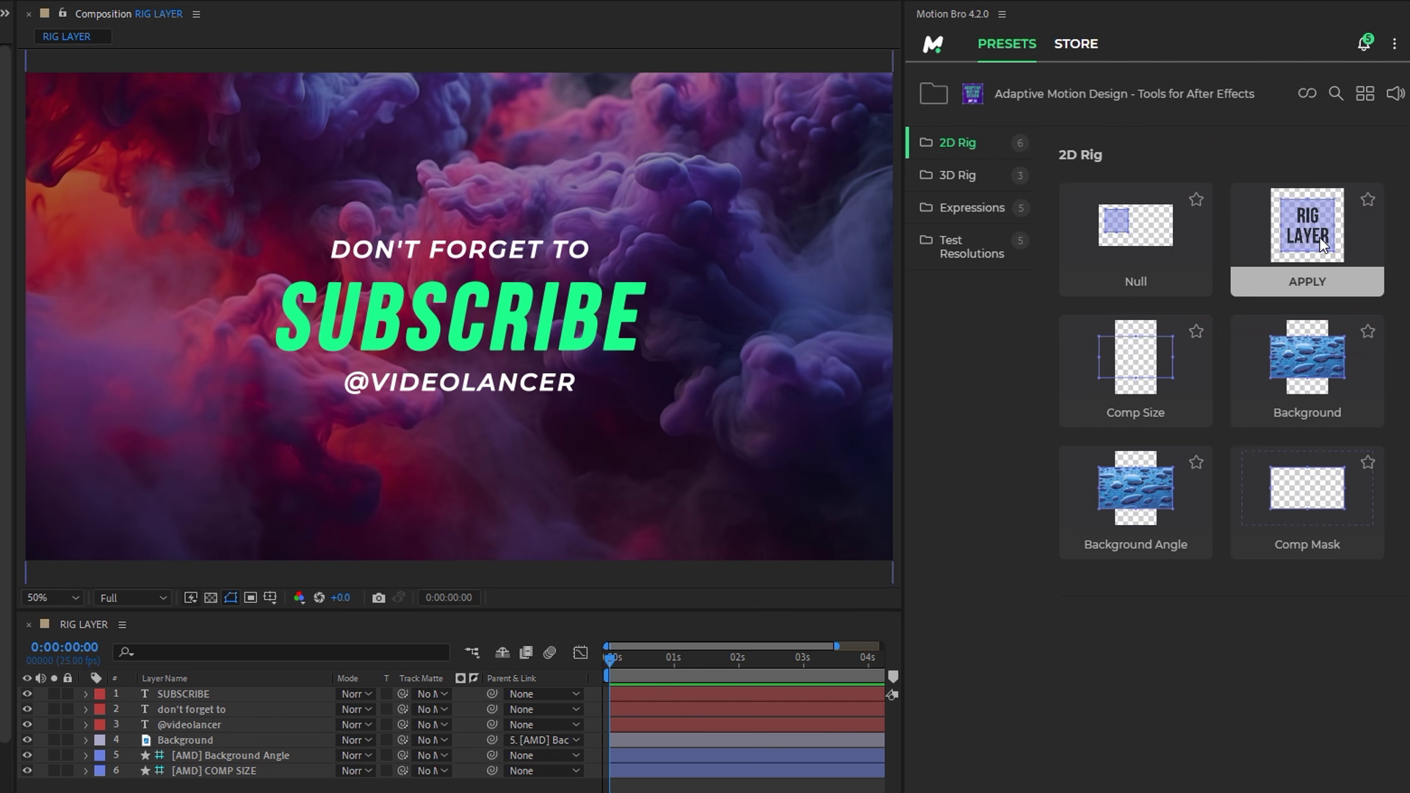
{"action": "left_click", "coordinate": [514, 249]}
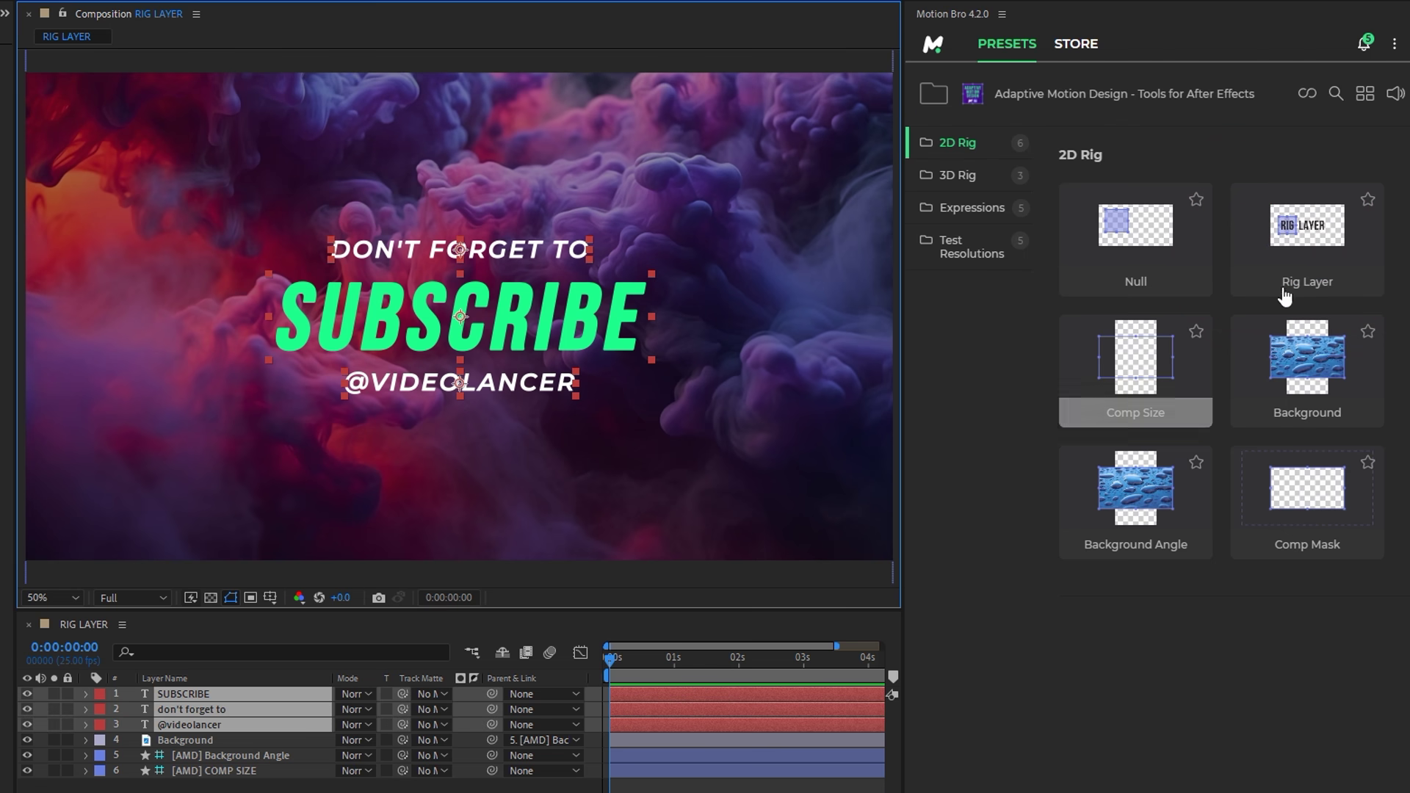
{"action": "left_click", "coordinate": [1322, 289]}
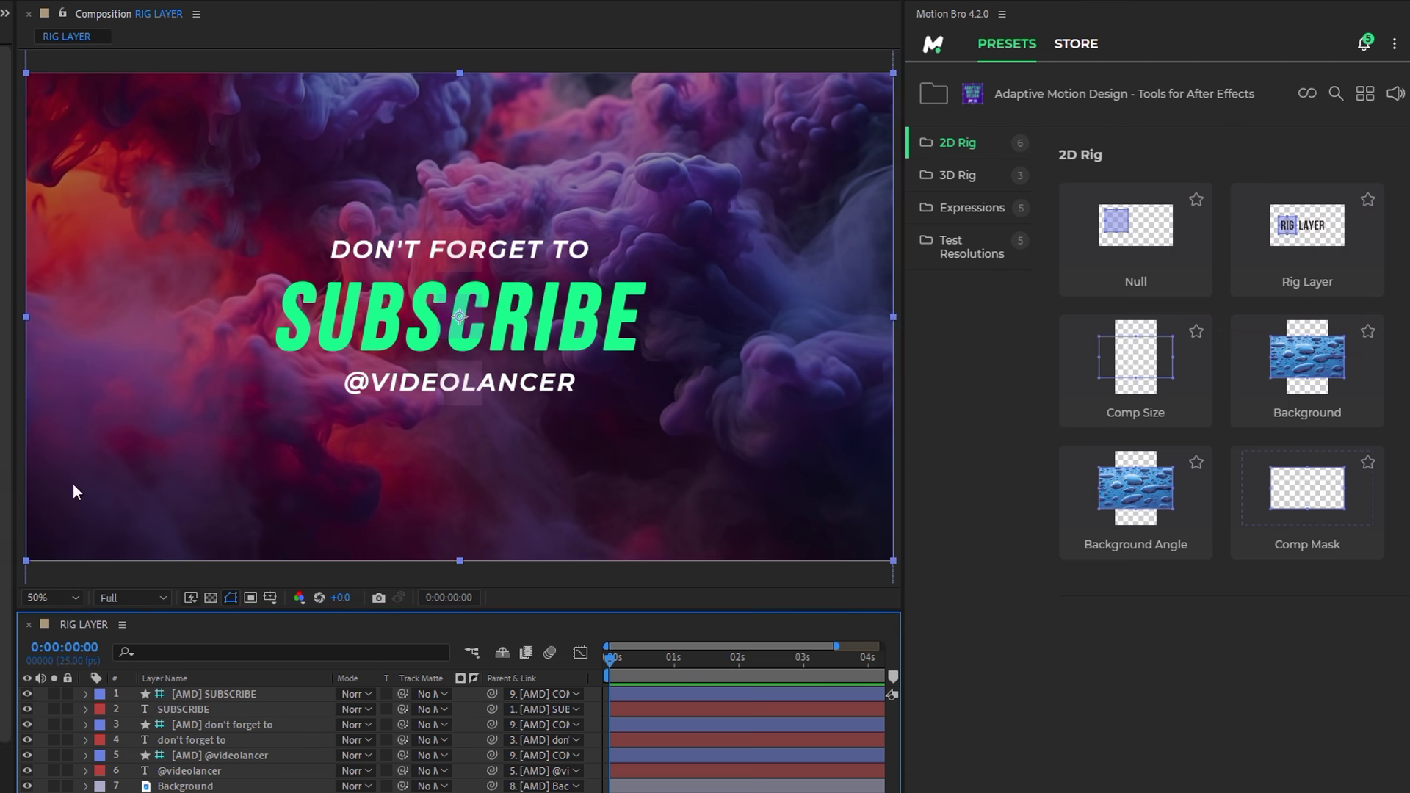
{"action": "left_click_drag", "start_coordinate": [28, 71], "coordinate": [86, 91]}
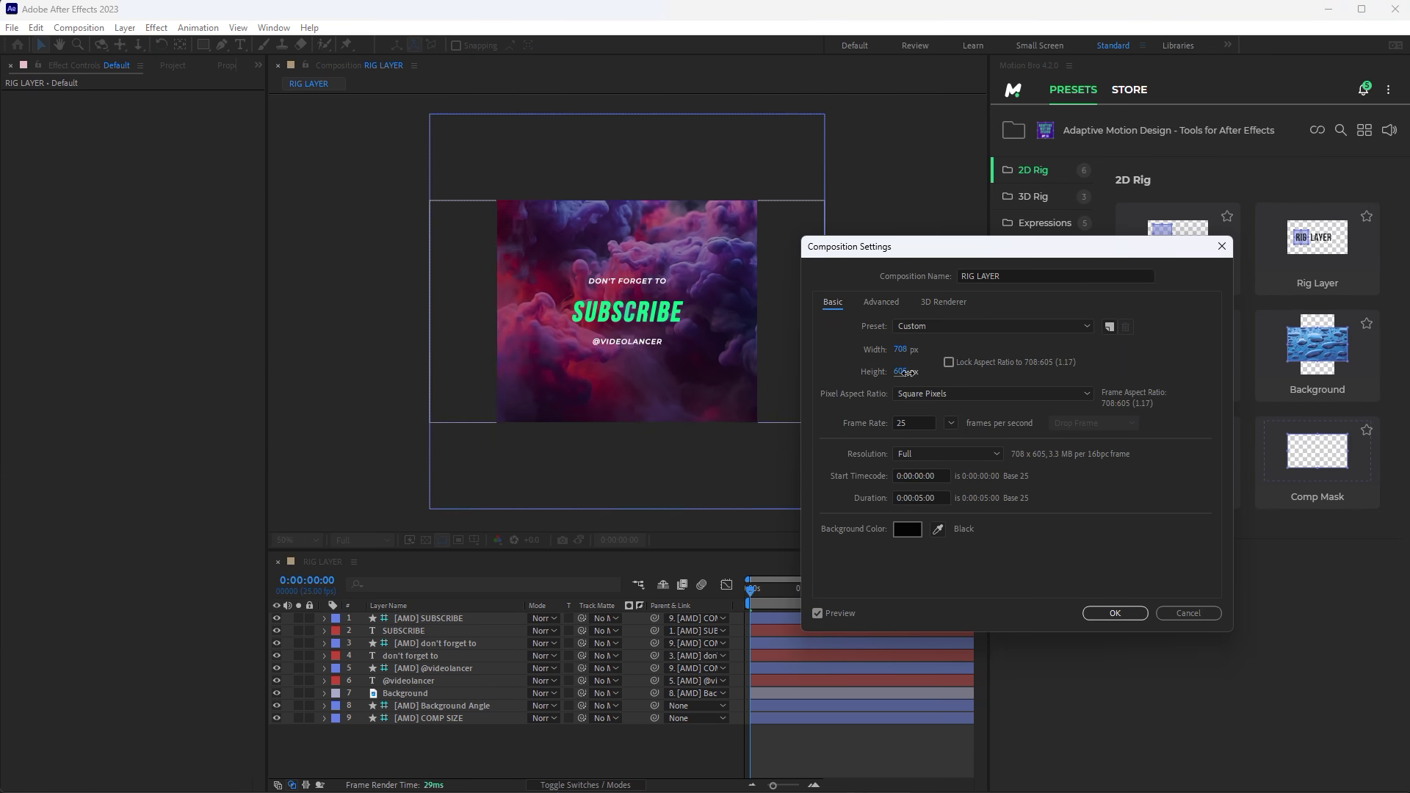
{"action": "left_click", "coordinate": [1187, 610]}
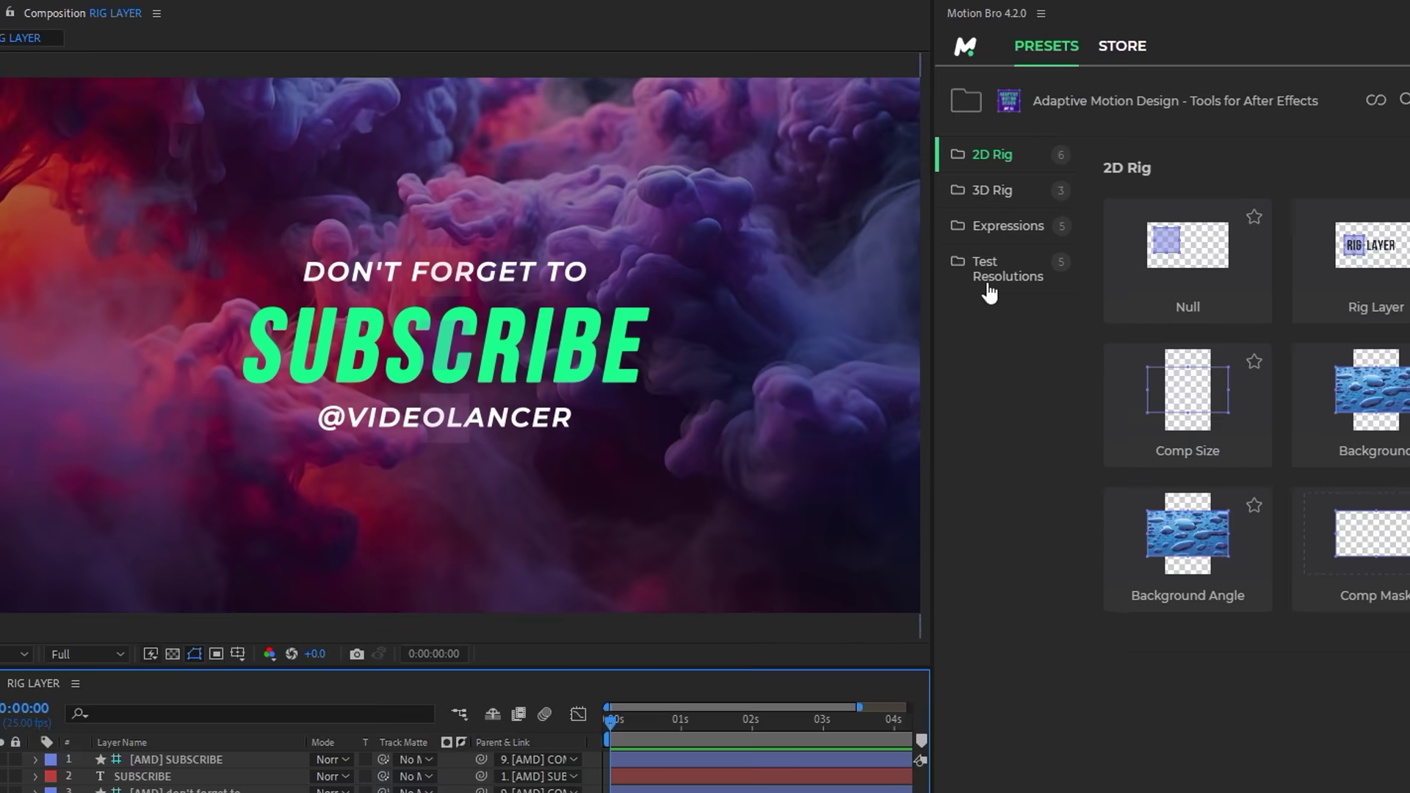
{"action": "left_click", "coordinate": [1029, 260]}
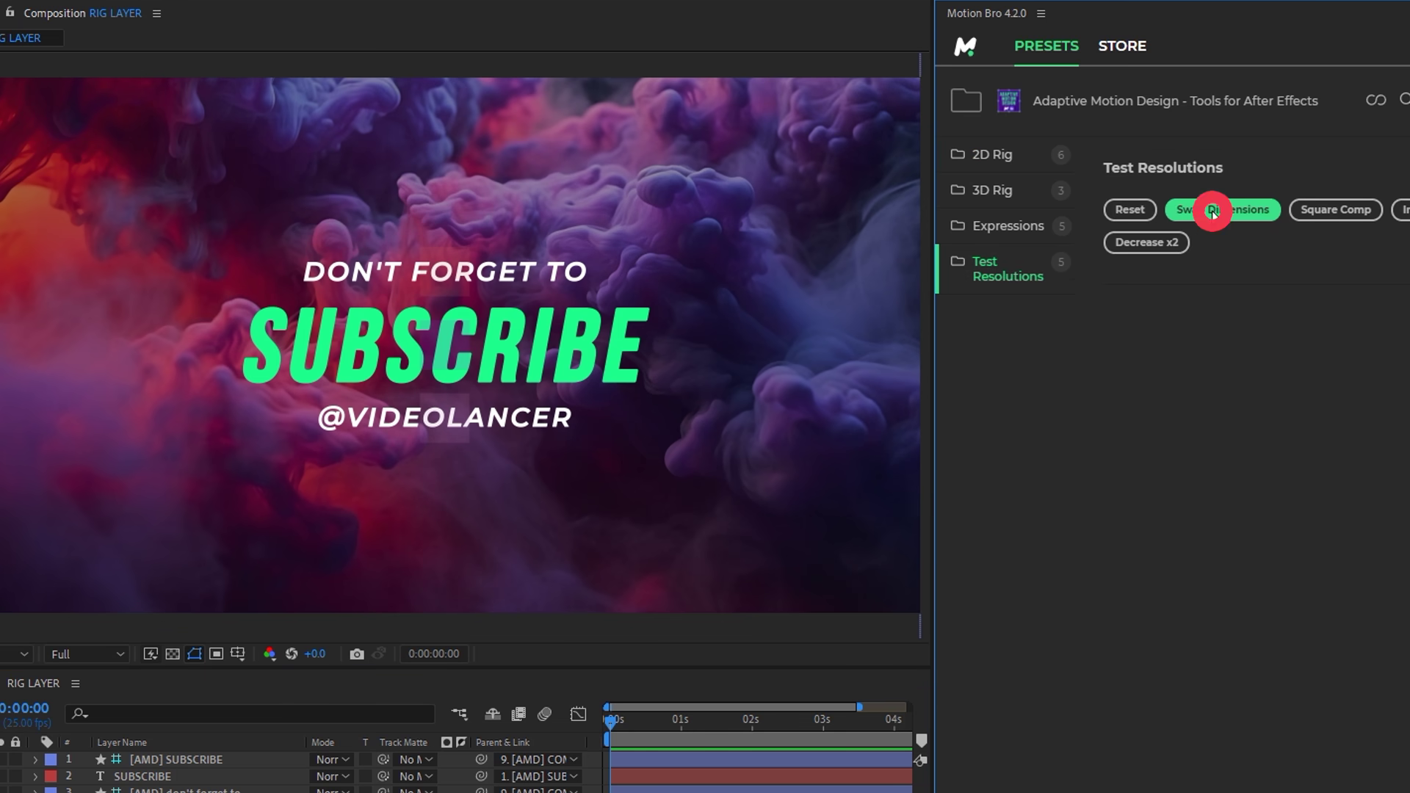
{"action": "left_click", "coordinate": [1203, 216]}
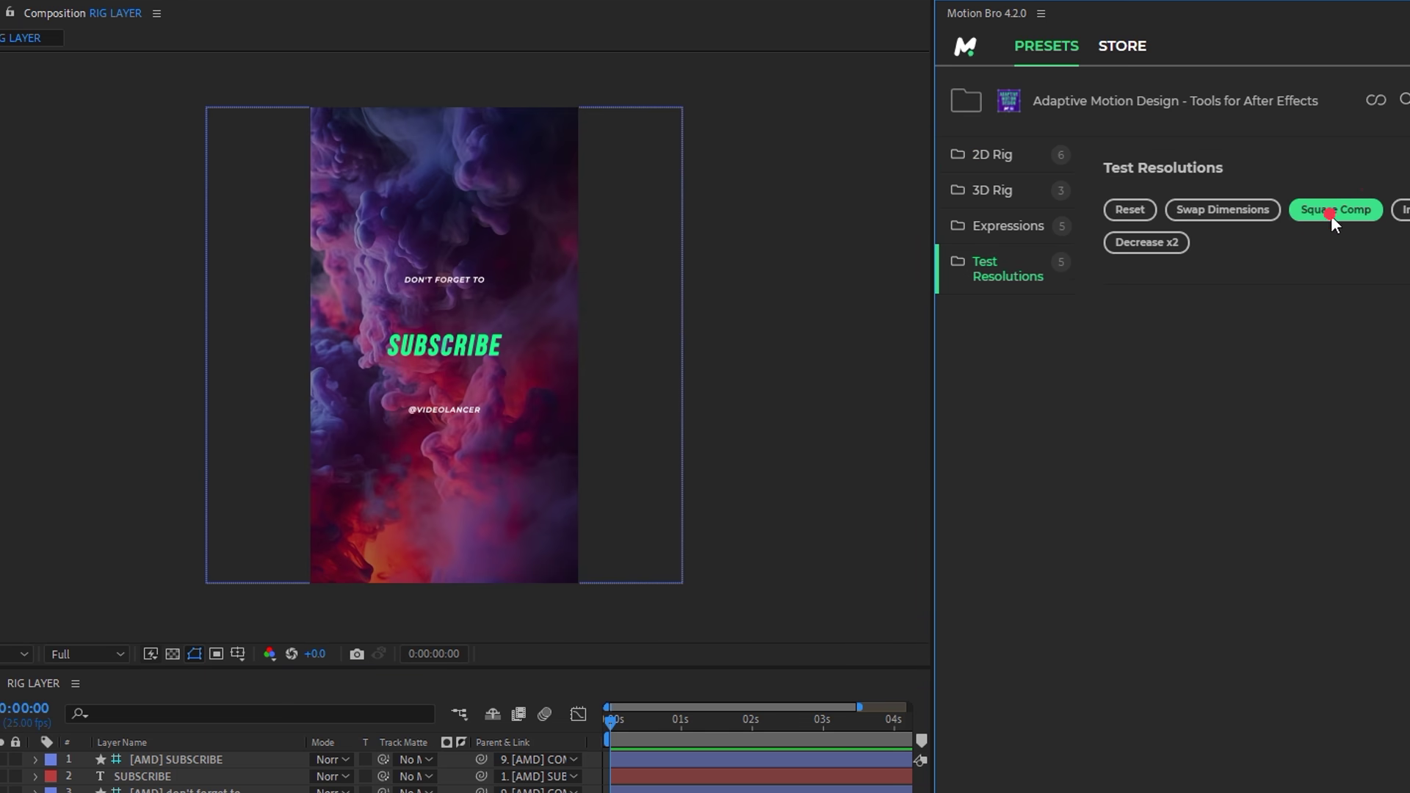
{"action": "left_click", "coordinate": [1330, 215]}
{"action": "left_click", "coordinate": [1136, 210]}
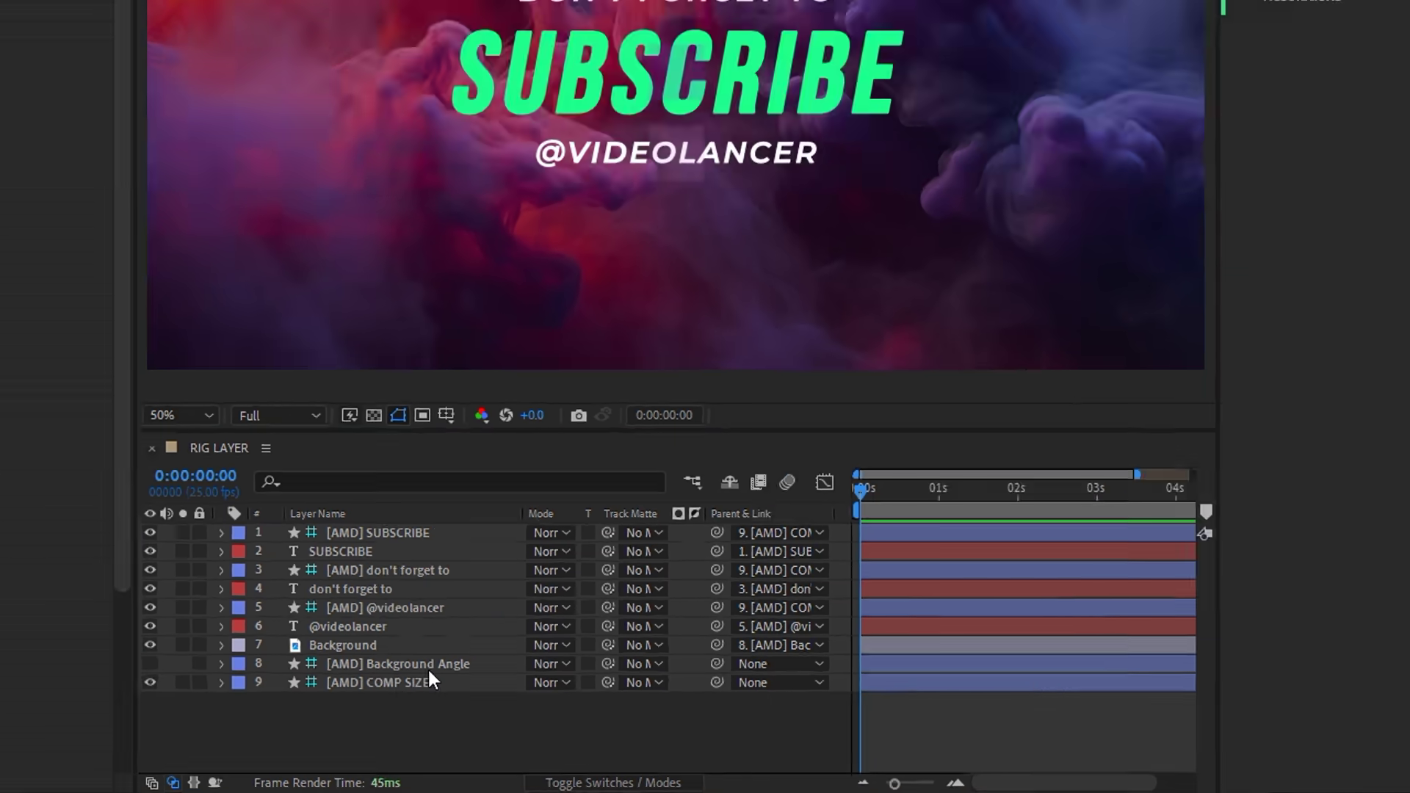
Disable [AMD] COMP SIZE's Scale expression, shrink the comp with it, and add a 2D Rig Comp Mask
{"action": "left_click", "coordinate": [442, 718]}
{"action": "key", "text": "s"}
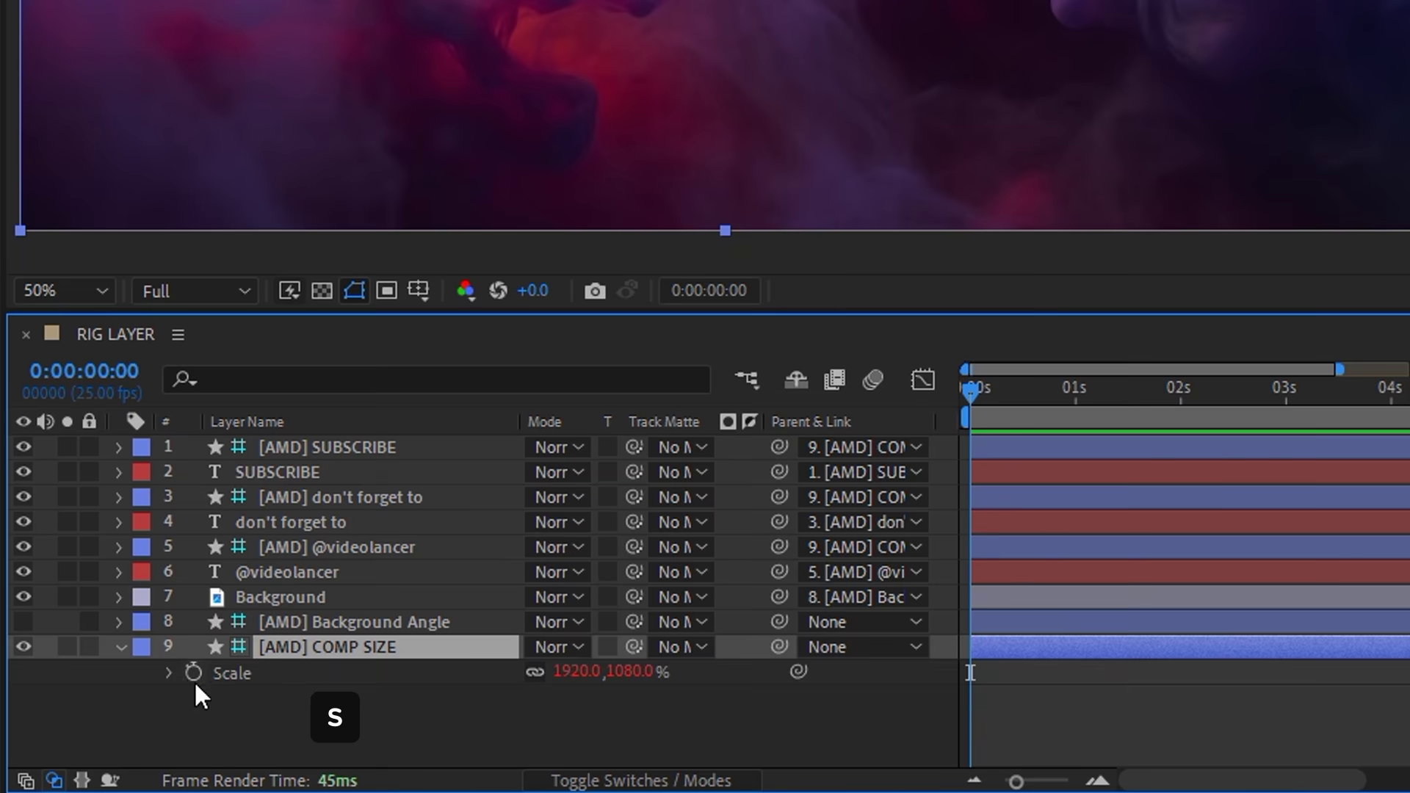
{"action": "left_click", "coordinate": [350, 730]}
{"action": "left_click", "coordinate": [559, 696]}
{"action": "left_click_drag", "start_coordinate": [289, 114], "coordinate": [464, 139]}
{"action": "left_click", "coordinate": [1032, 172]}
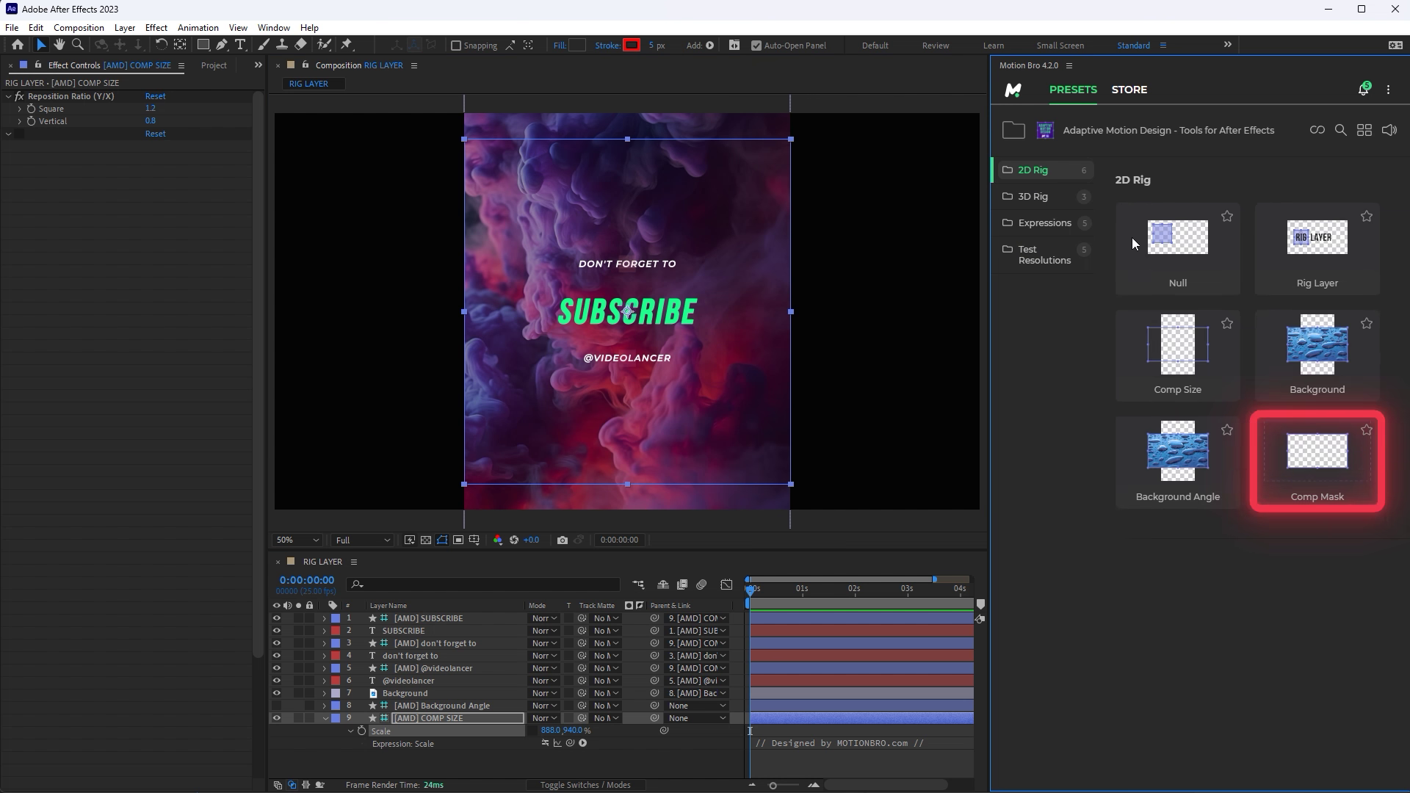
{"action": "left_click", "coordinate": [1339, 507]}
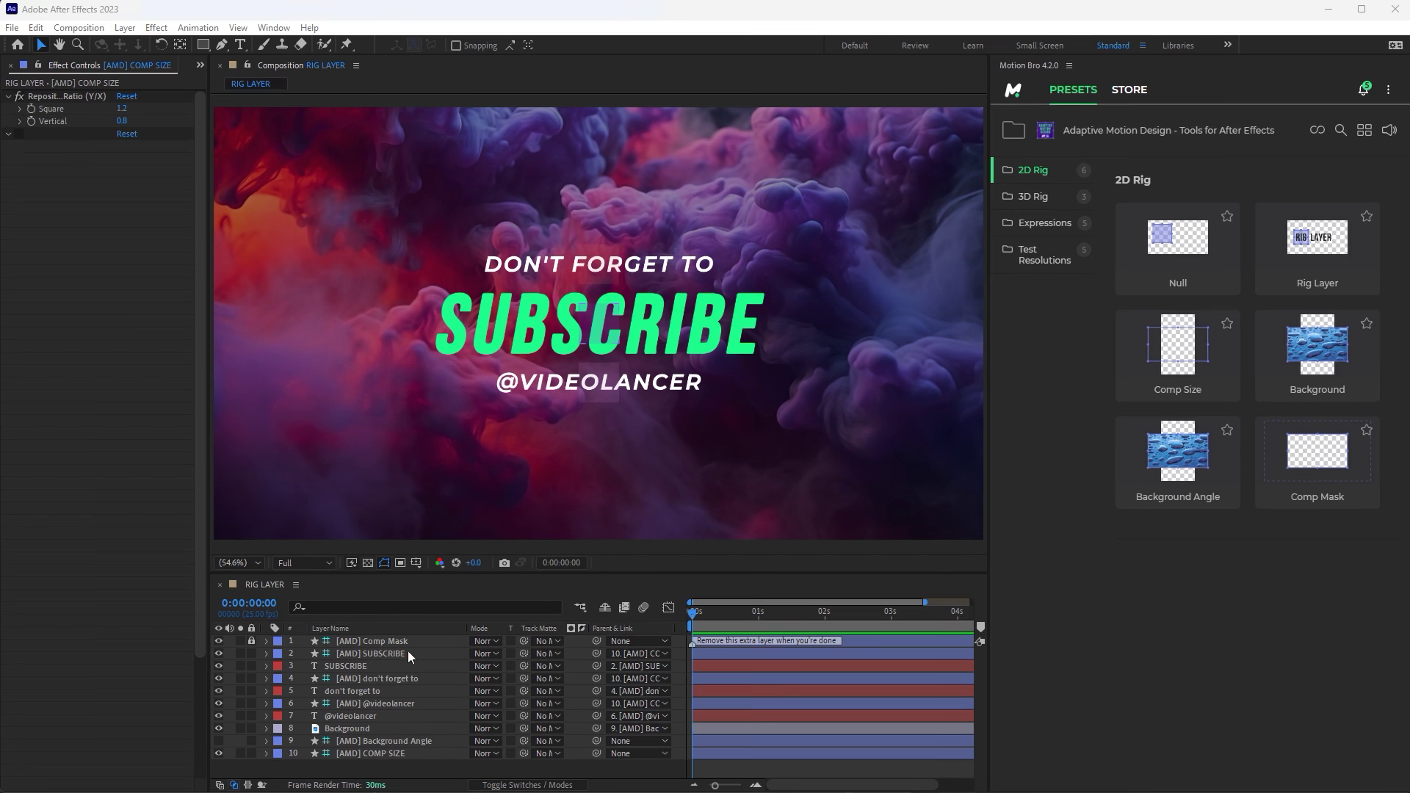
Narrow the composition into a tall portrait frame with the [AMD] COMP SIZE layer
{"action": "left_click", "coordinate": [403, 650]}
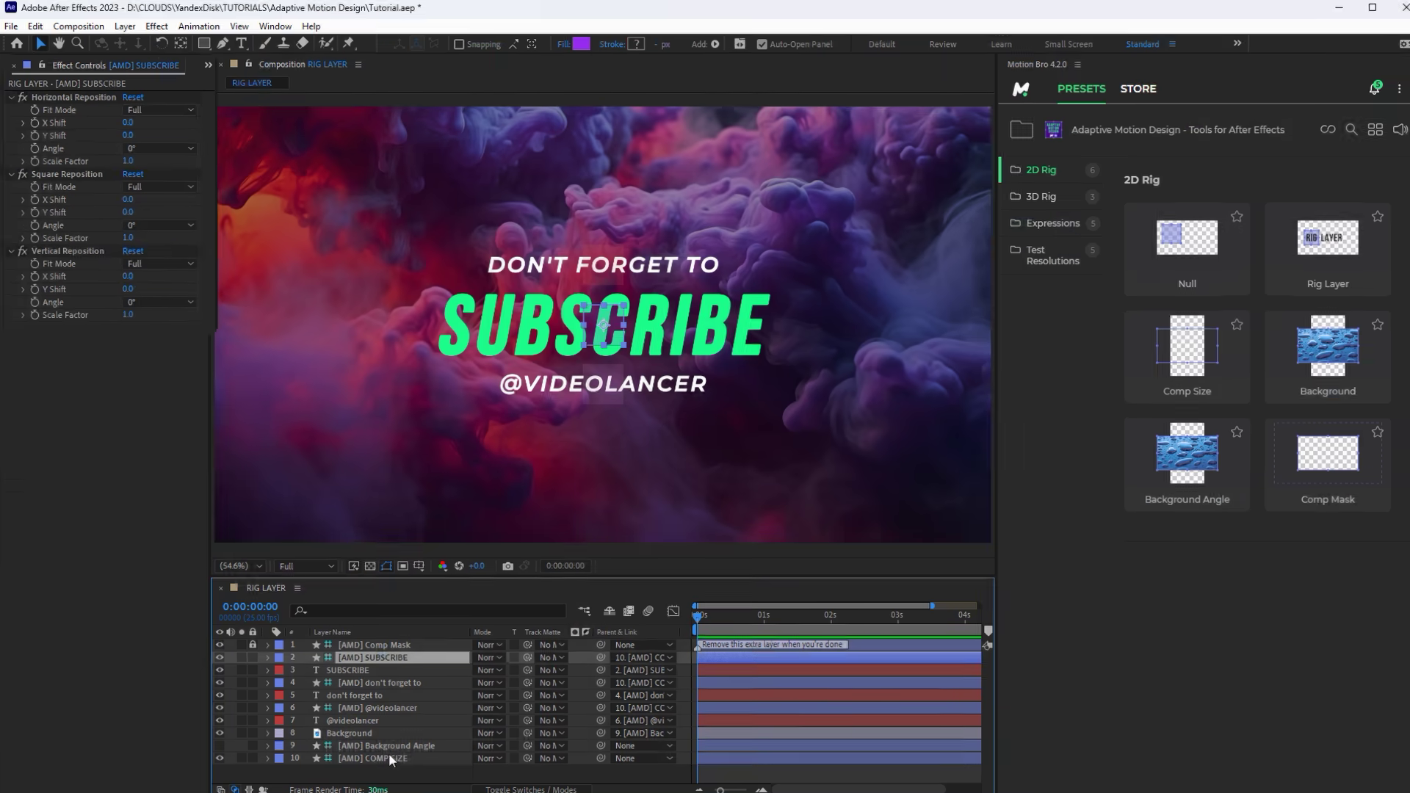
{"action": "left_click", "coordinate": [386, 751]}
{"action": "left_click_drag", "start_coordinate": [214, 324], "coordinate": [478, 375]}
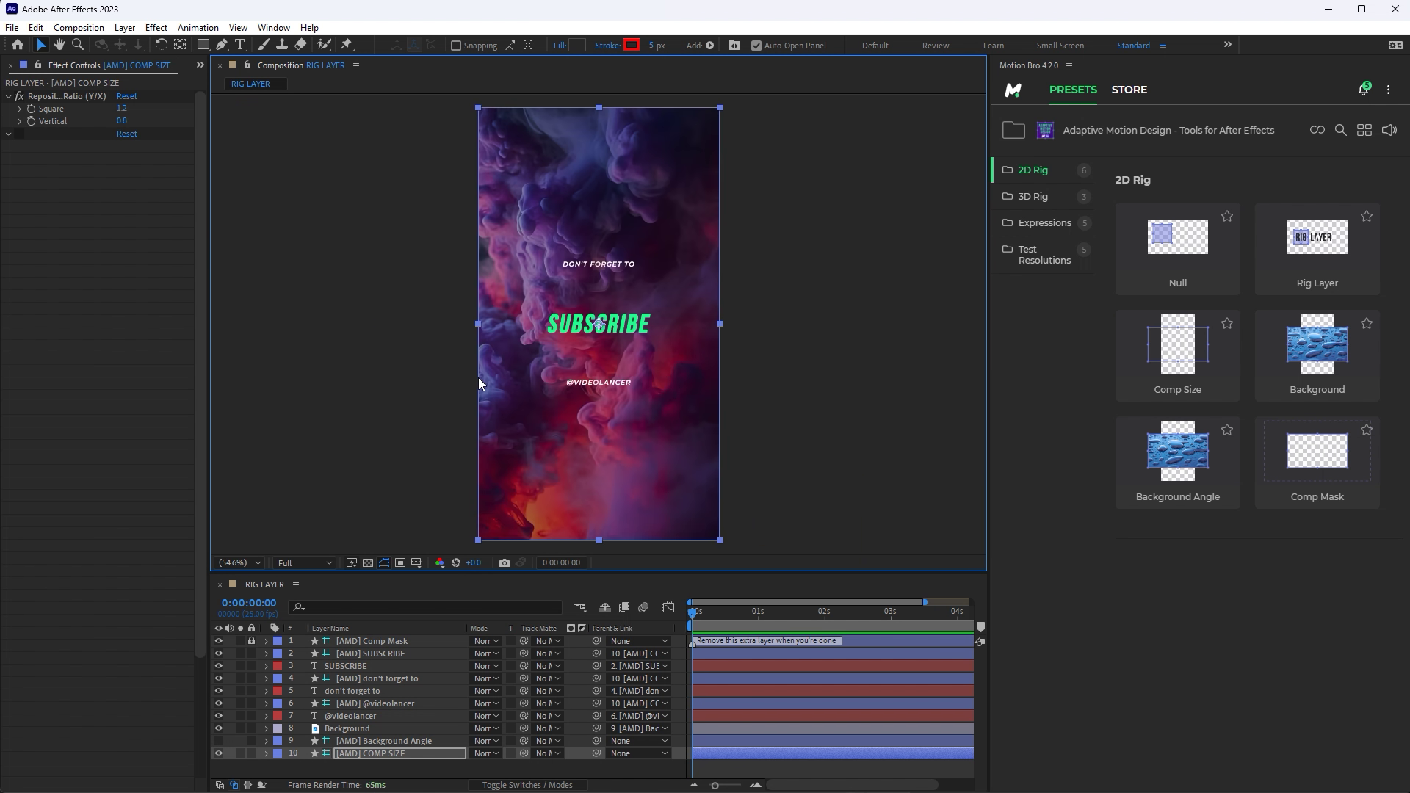
{"action": "left_click", "coordinate": [401, 654]}
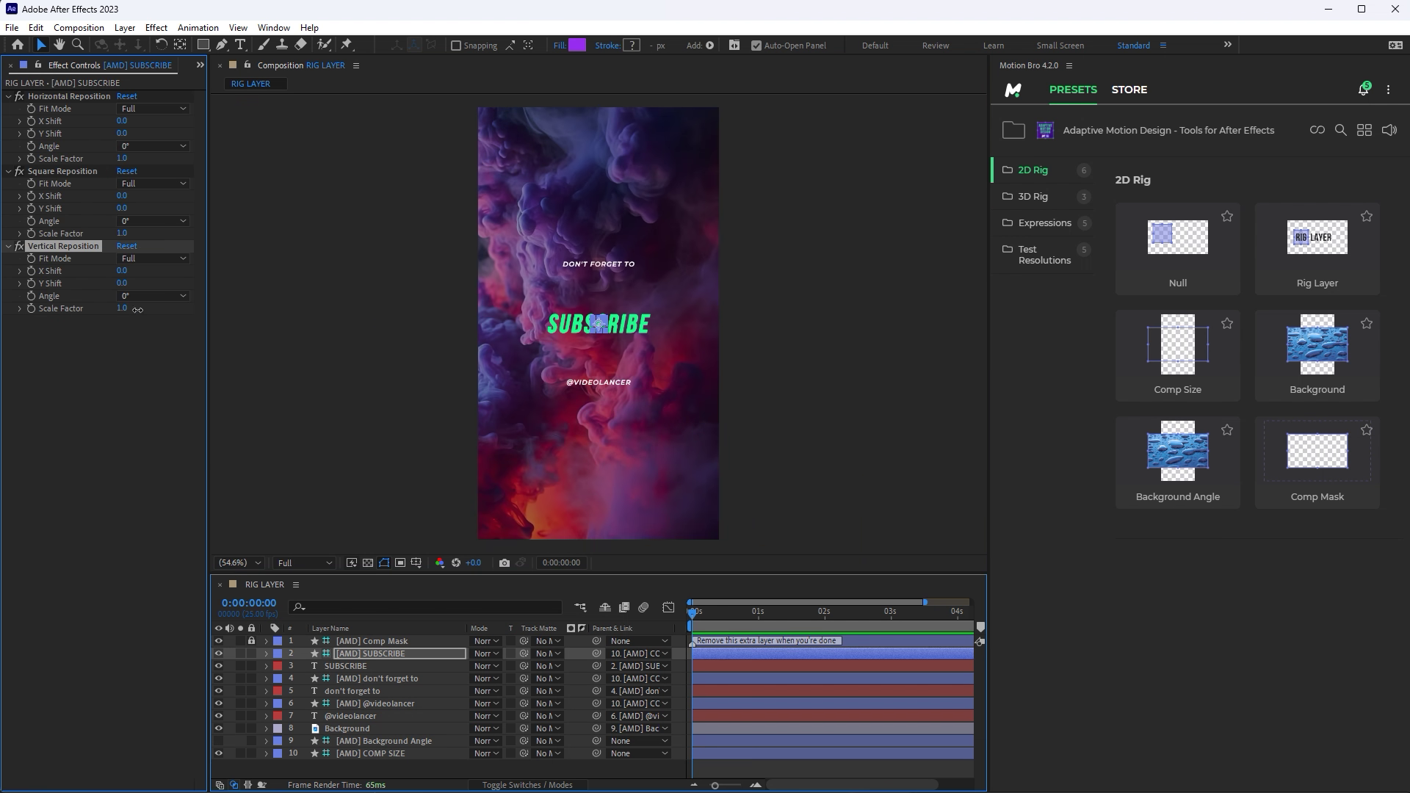
{"action": "left_click", "coordinate": [392, 678]}
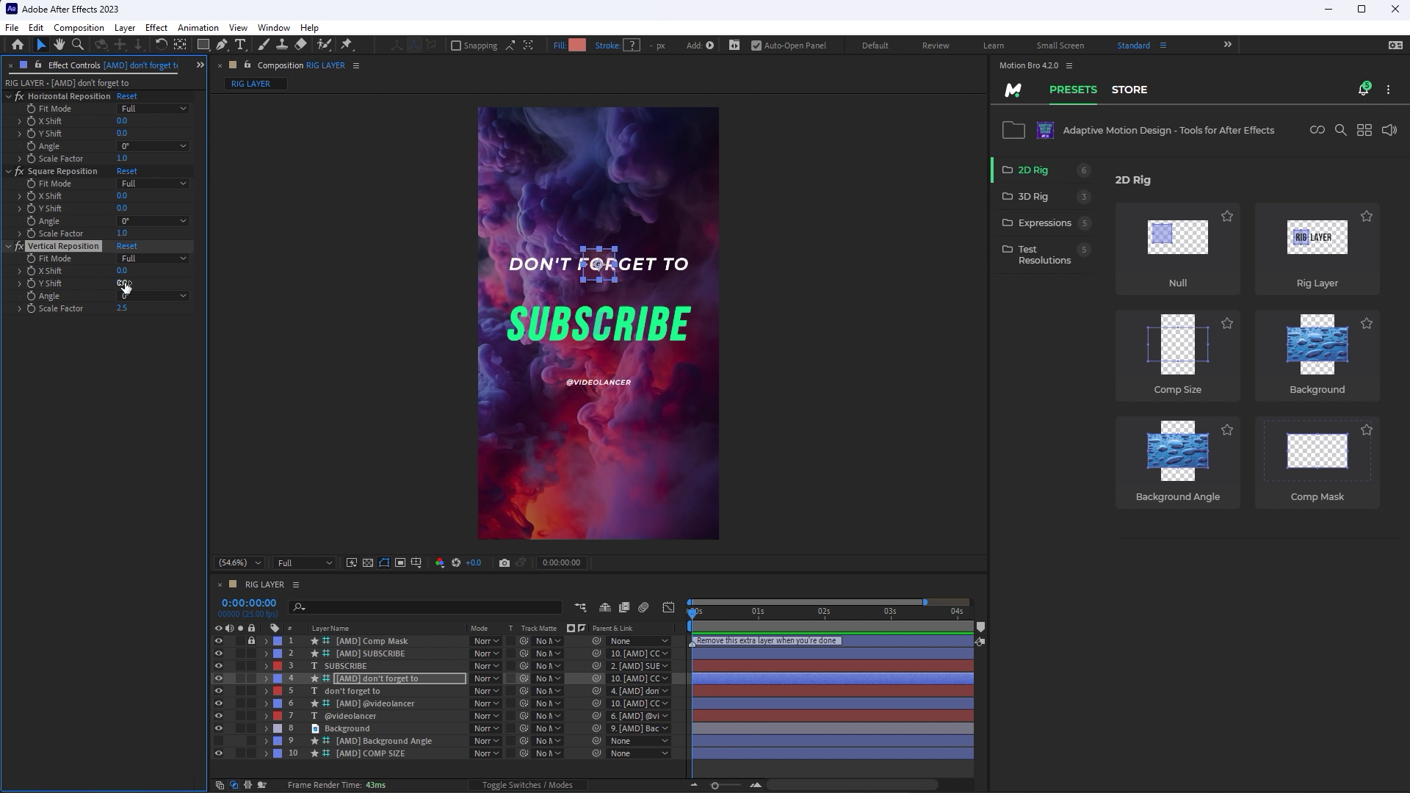
{"action": "left_click", "coordinate": [347, 702]}
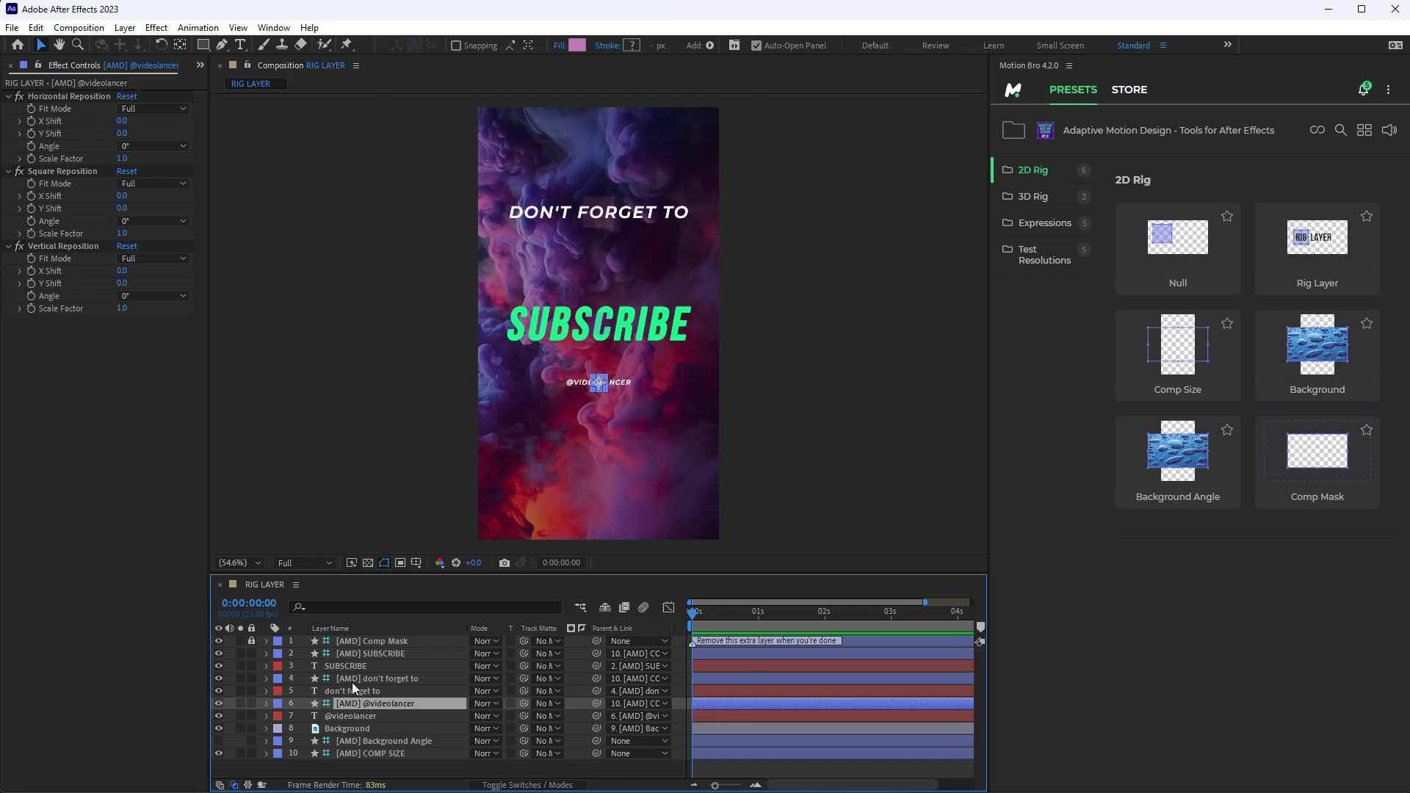
{"action": "left_click_drag", "start_coordinate": [122, 308], "coordinate": [209, 305]}
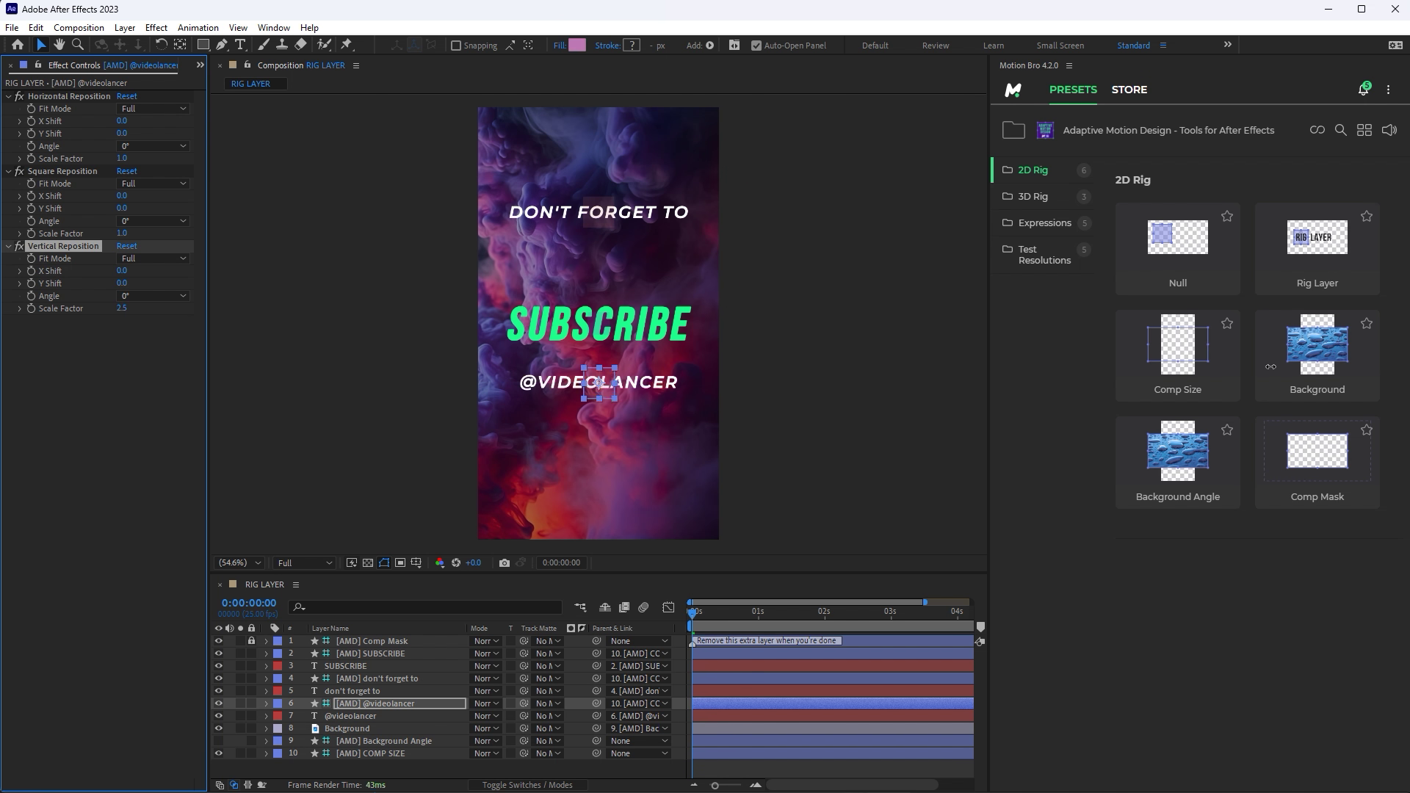
Test the enlarged text by widening the COMP SIZE frame, then narrowing it back to portrait
{"action": "left_click", "coordinate": [394, 754]}
{"action": "left_click_drag", "start_coordinate": [478, 334], "coordinate": [291, 337]}
{"action": "left_click_drag", "start_coordinate": [206, 448], "coordinate": [488, 441]}
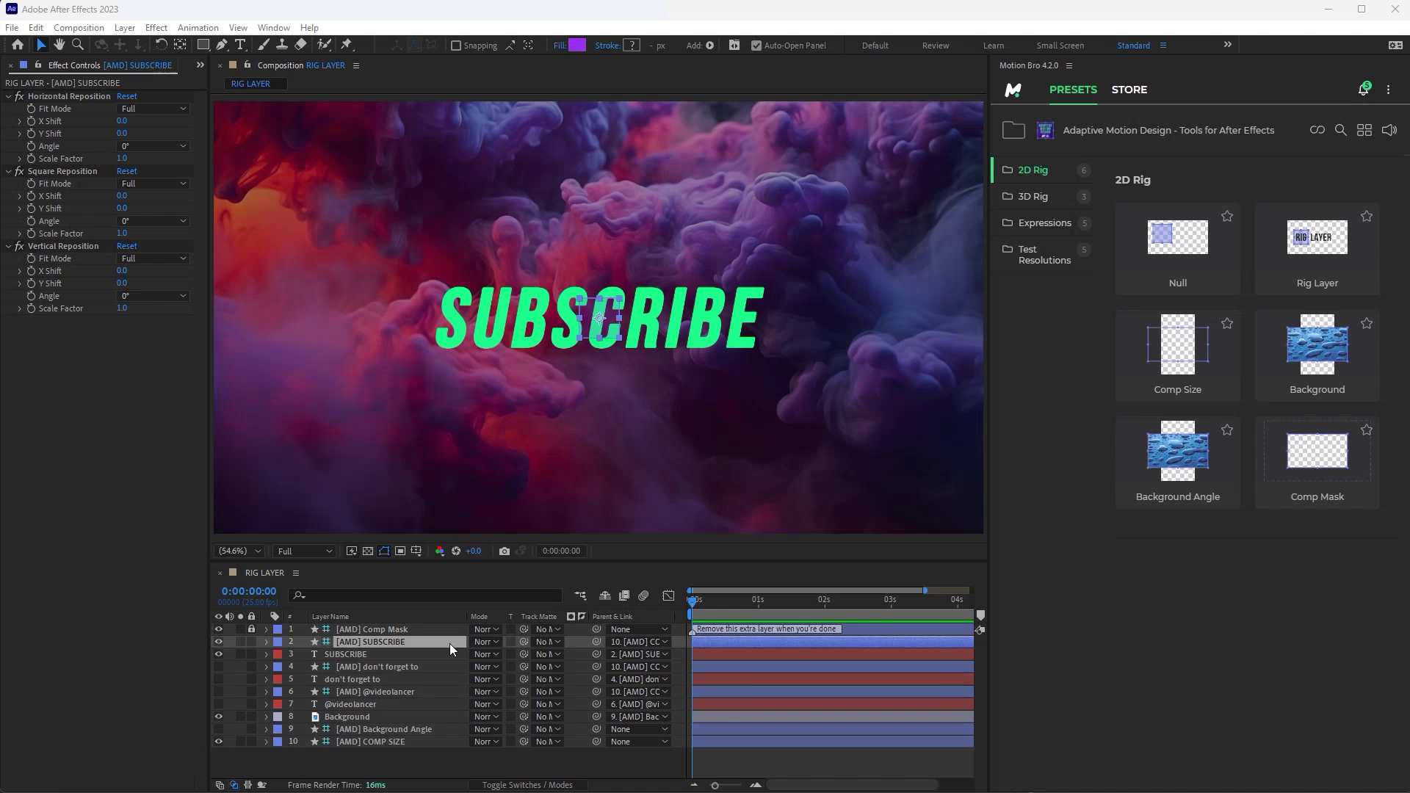
Set [AMD] SUBSCRIBE's Reposition Fit Mode to Height, then shrink the COMP SIZE frame to check
{"action": "left_click_drag", "start_coordinate": [214, 102], "coordinate": [494, 245]}
{"action": "left_click_drag", "start_coordinate": [687, 292], "coordinate": [328, 96]}
{"action": "key", "text": "ctrl+Down"}
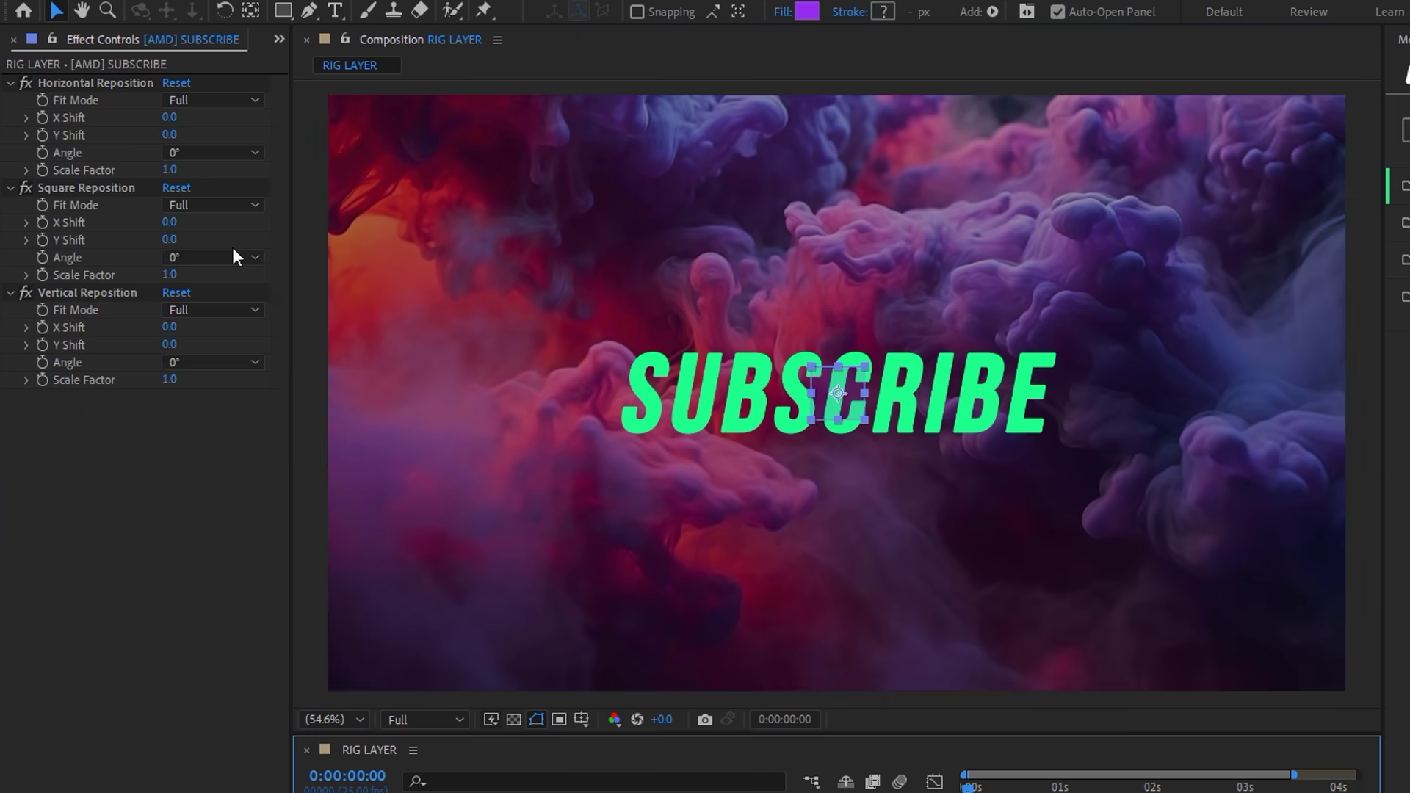
{"action": "left_click", "coordinate": [195, 312]}
{"action": "left_click", "coordinate": [221, 355]}
{"action": "left_click", "coordinate": [349, 98]}
{"action": "mouse_move", "coordinate": [349, 99]}
{"action": "left_mouse_down"}
{"action": "mouse_move", "coordinate": [721, 156]}
{"action": "mouse_move", "coordinate": [415, 134]}
{"action": "mouse_move", "coordinate": [451, 394]}
{"action": "mouse_move", "coordinate": [409, 139]}
{"action": "mouse_move", "coordinate": [367, 92]}
{"action": "left_mouse_up"}
Change SUBSCRIBE's vertical layout fit mode and squash the frame to a banner to test
{"action": "key", "text": "ctrl+Down"}
{"action": "left_click", "coordinate": [190, 311]}
{"action": "left_click", "coordinate": [219, 377]}
{"action": "key", "text": "ctrl+Up"}
{"action": "left_click_drag", "start_coordinate": [371, 132], "coordinate": [614, 126]}
Set SUBSCRIBE's vertical fit mode to Increase and narrow the frame to portrait
{"action": "key", "text": "ctrl+Down"}
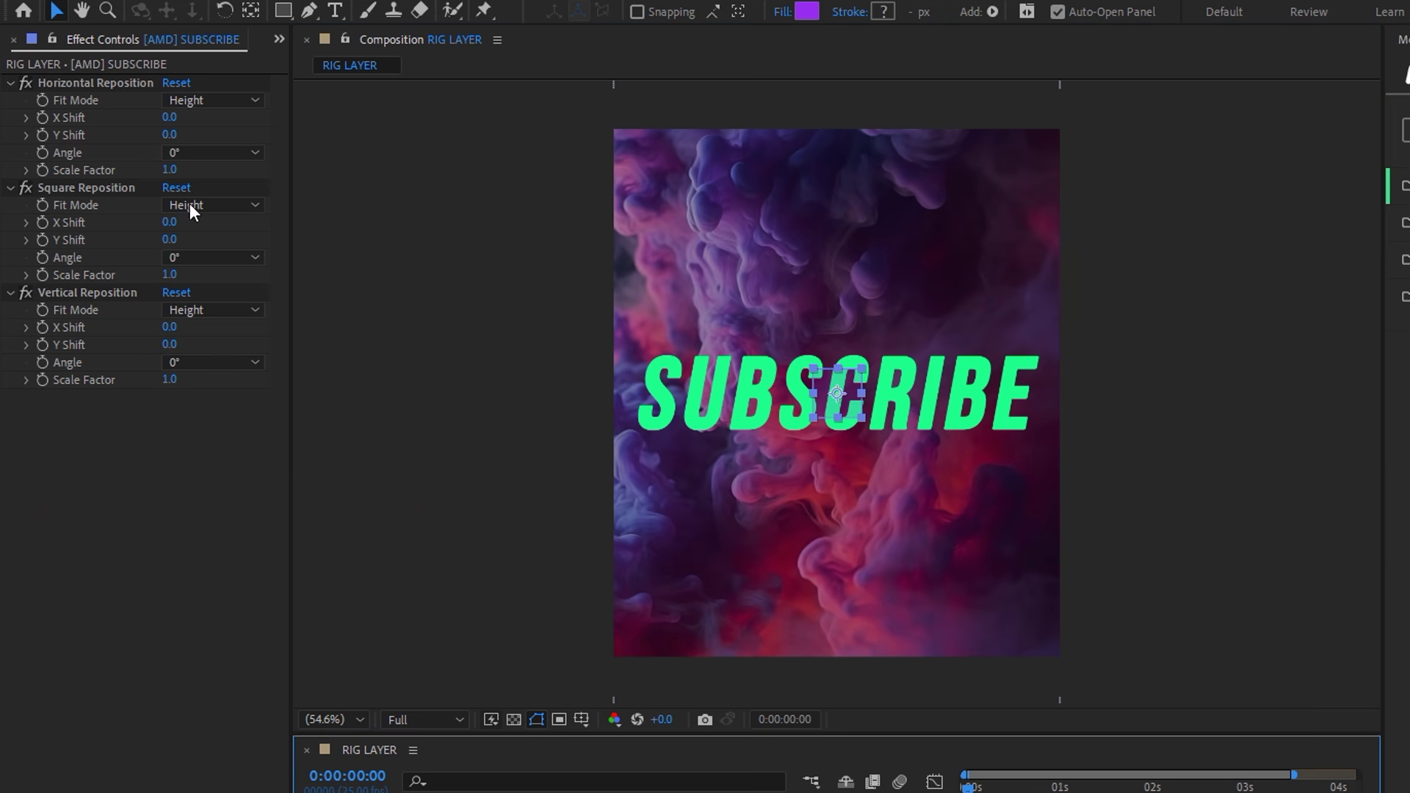
{"action": "left_click", "coordinate": [213, 310]}
{"action": "left_click", "coordinate": [242, 401]}
{"action": "key", "text": "ctrl+Up"}
{"action": "left_click_drag", "start_coordinate": [630, 129], "coordinate": [347, 122]}
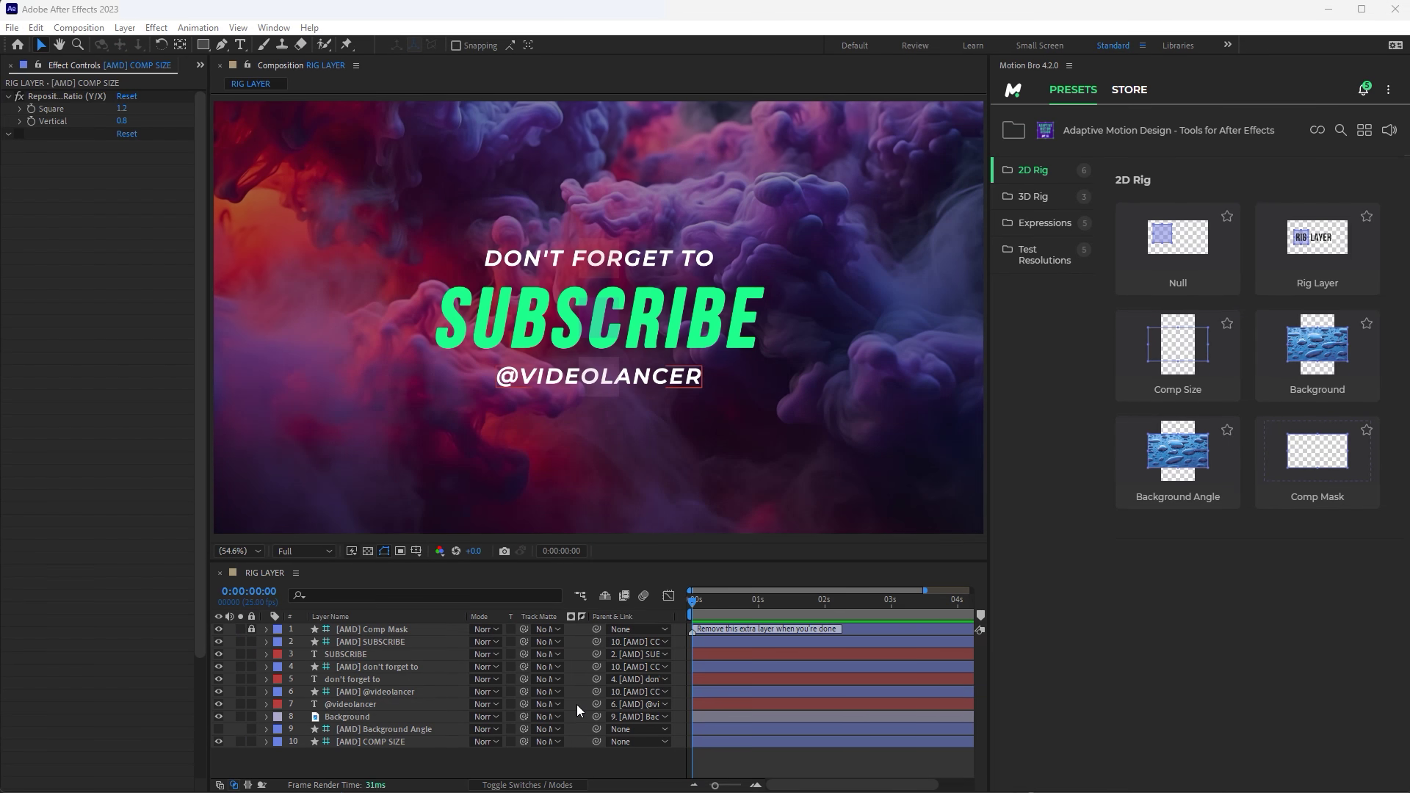
Set Horizontal Align to Left on the don't forget to text
{"action": "left_click", "coordinate": [399, 678]}
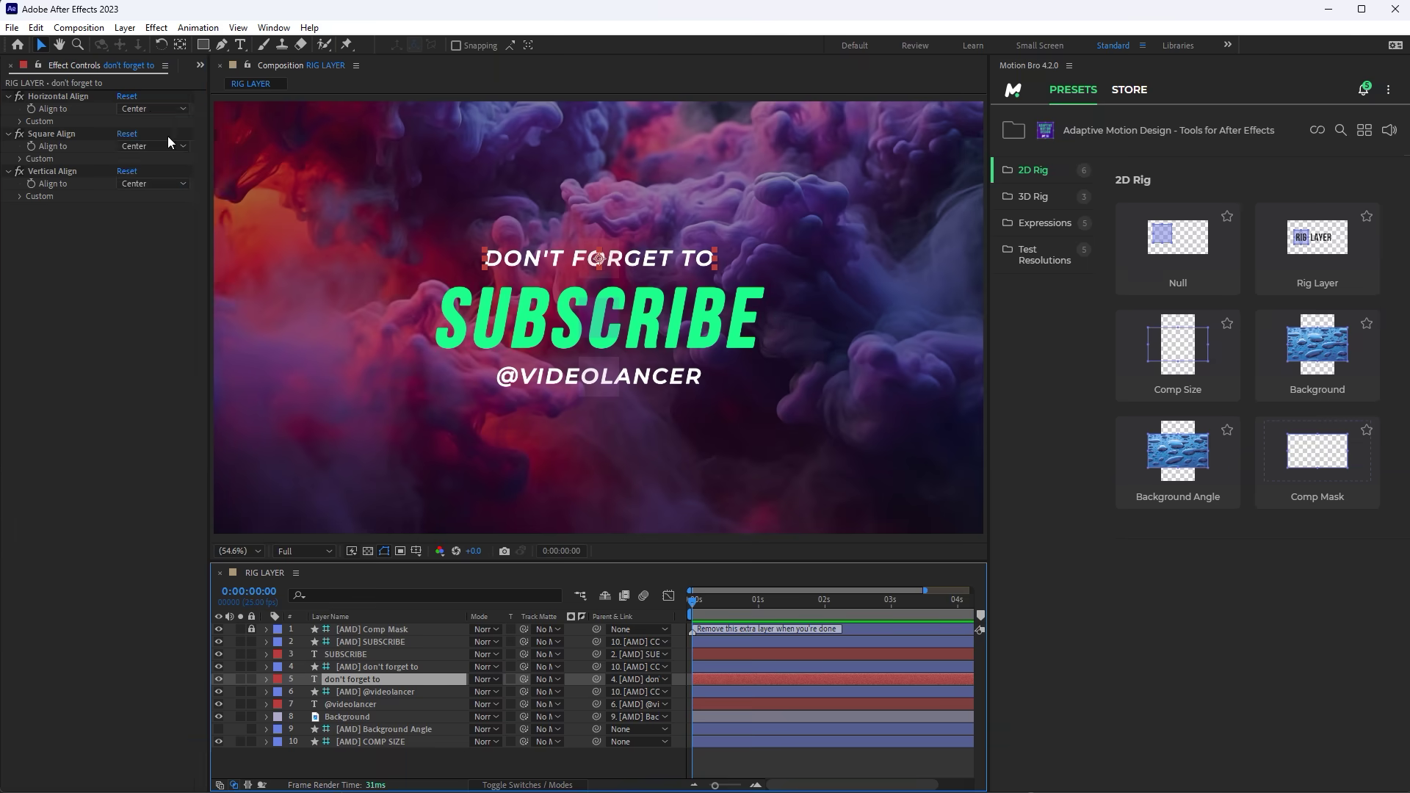
{"action": "left_click", "coordinate": [162, 94]}
{"action": "left_click", "coordinate": [152, 180]}
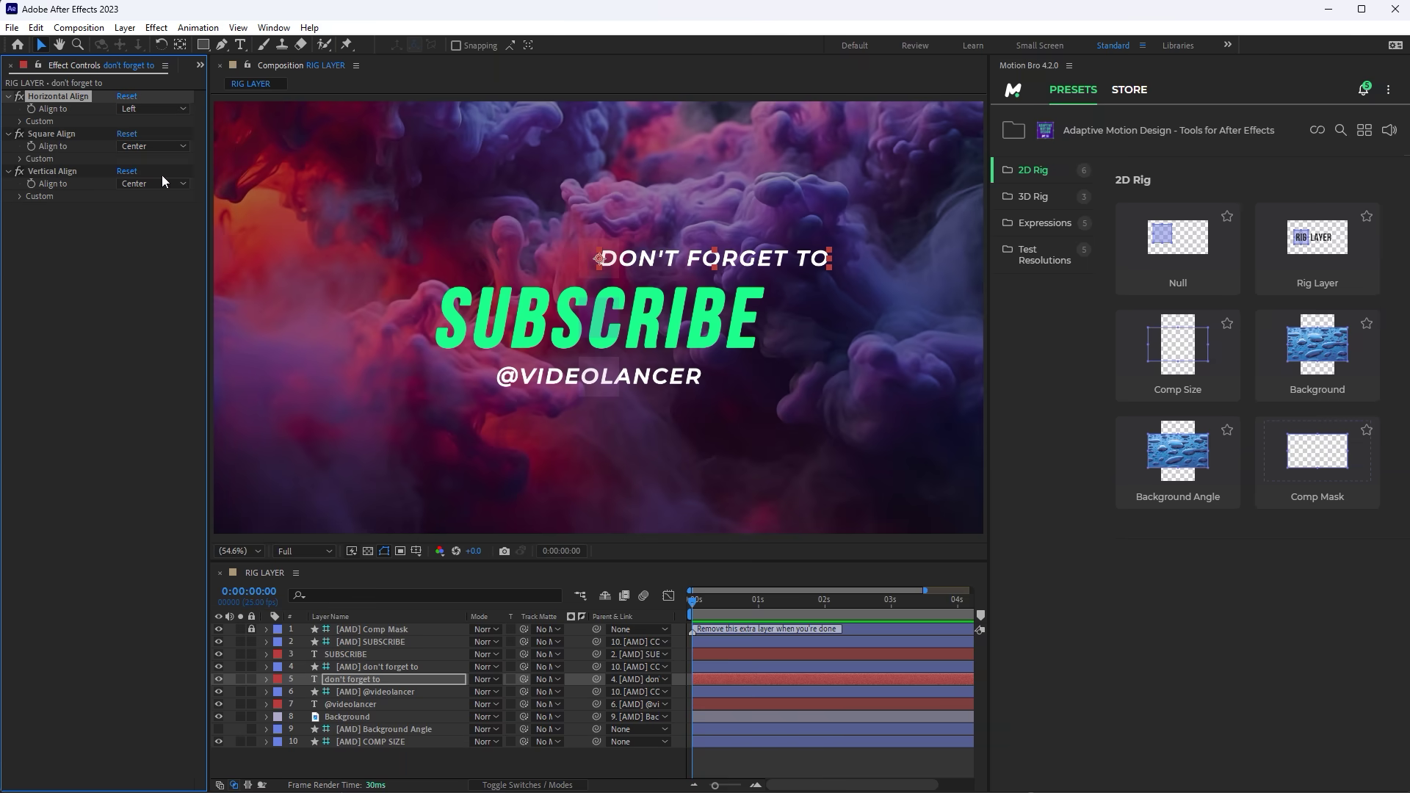
{"action": "left_click", "coordinate": [359, 667]}
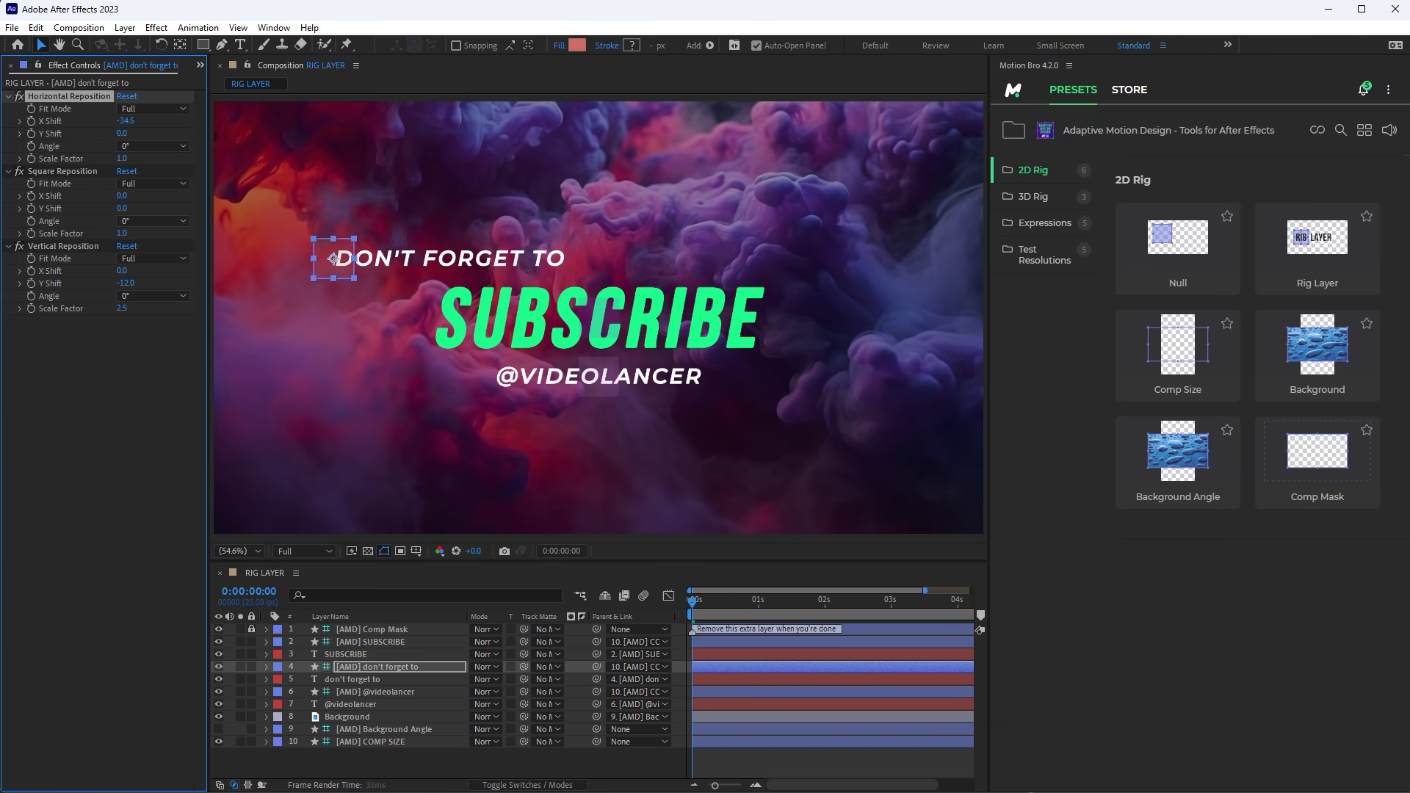
{"action": "left_click", "coordinate": [345, 706]}
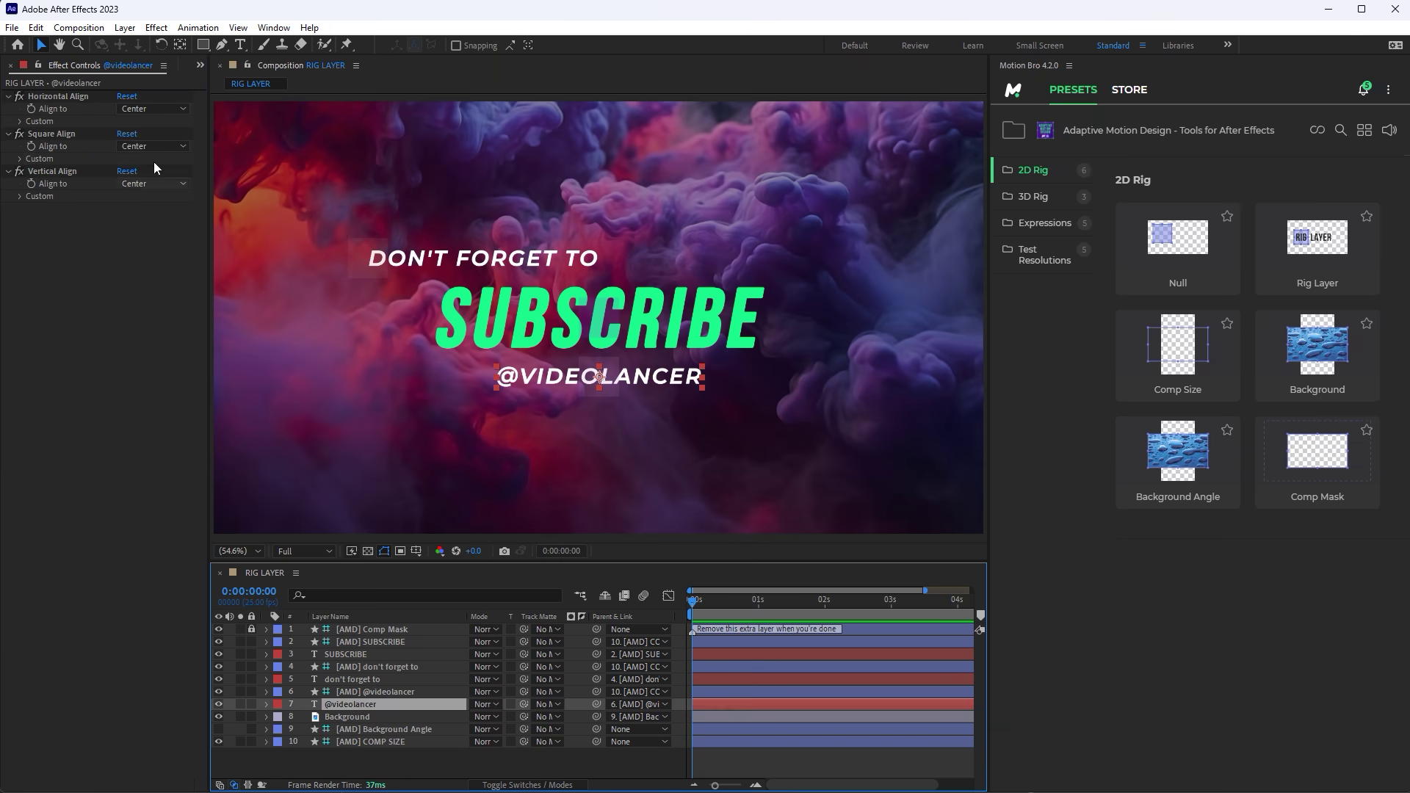
{"action": "left_click", "coordinate": [152, 109]}
{"action": "left_click", "coordinate": [162, 202]}
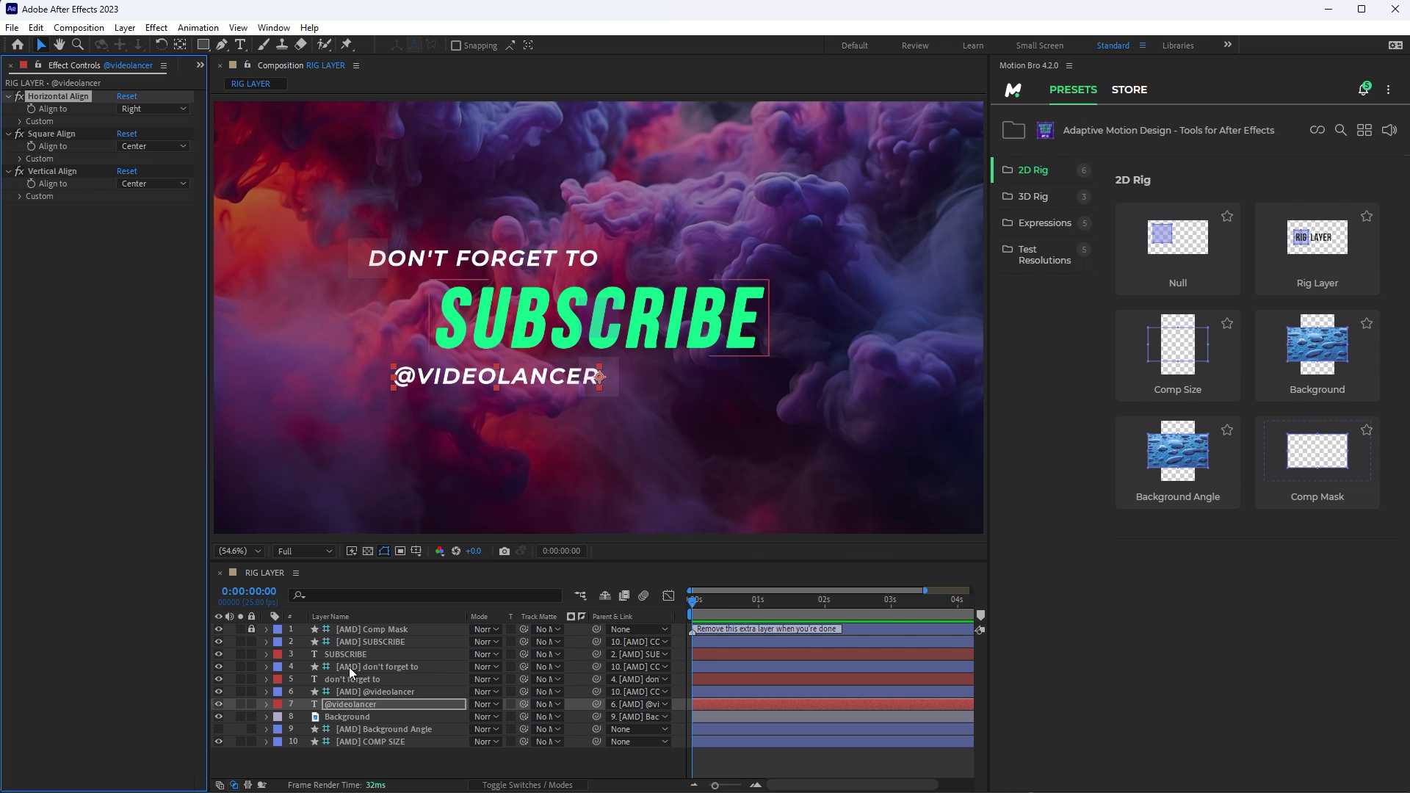
{"action": "left_click", "coordinate": [359, 693]}
{"action": "left_click_drag", "start_coordinate": [122, 124], "coordinate": [369, 147]}
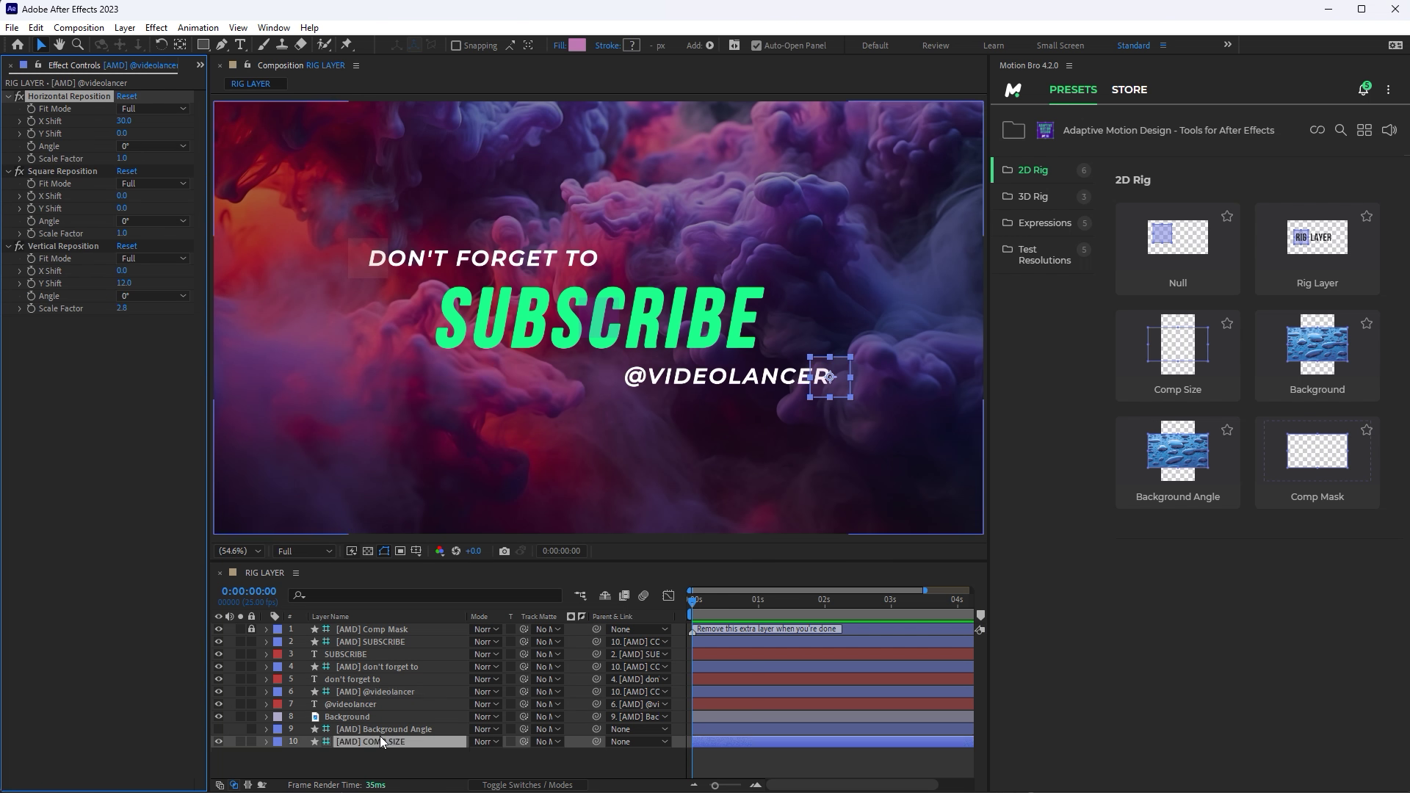
Test the staggered title by resizing COMP SIZE to square, portrait, then square again
{"action": "left_click", "coordinate": [380, 735]}
{"action": "left_click_drag", "start_coordinate": [225, 317], "coordinate": [390, 328]}
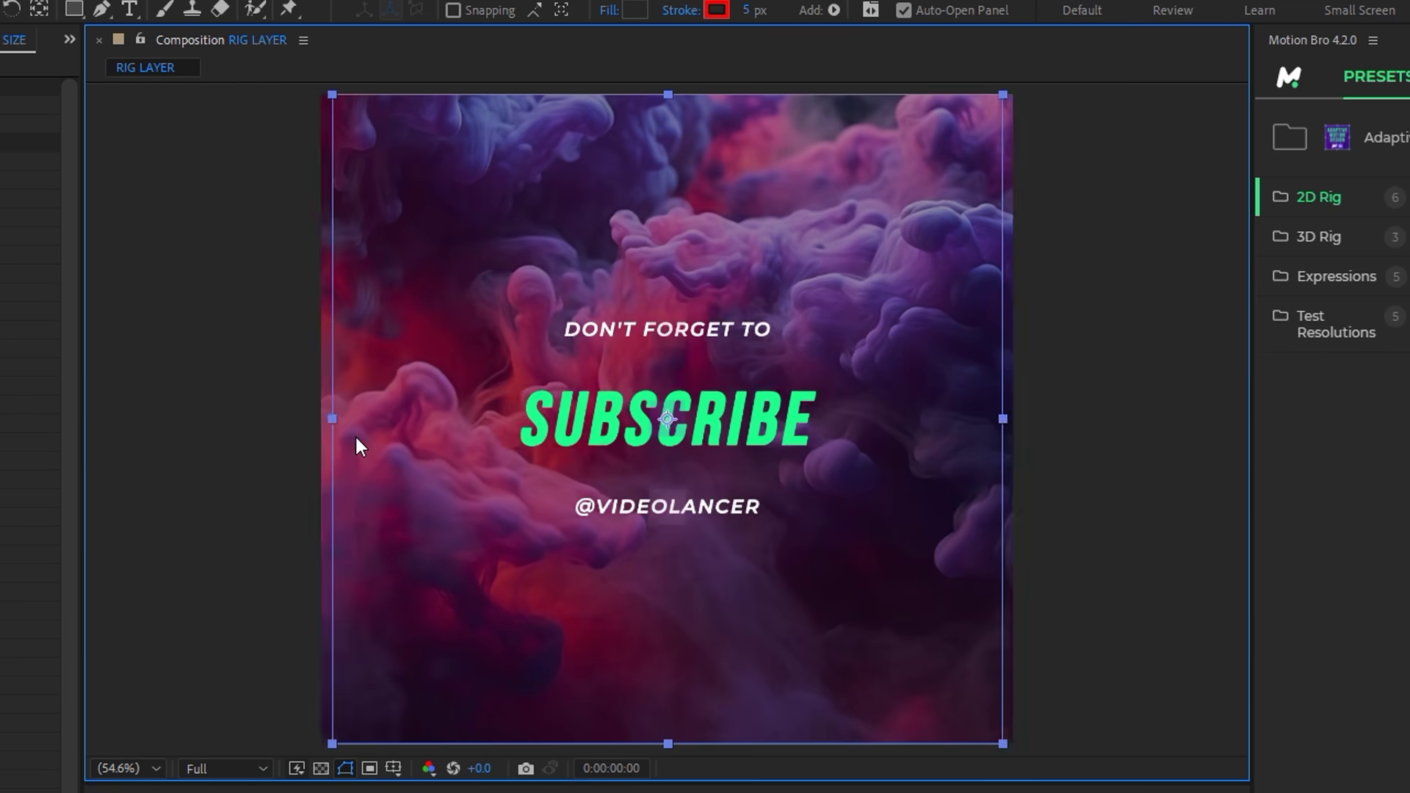
{"action": "left_click_drag", "start_coordinate": [356, 439], "coordinate": [129, 456]}
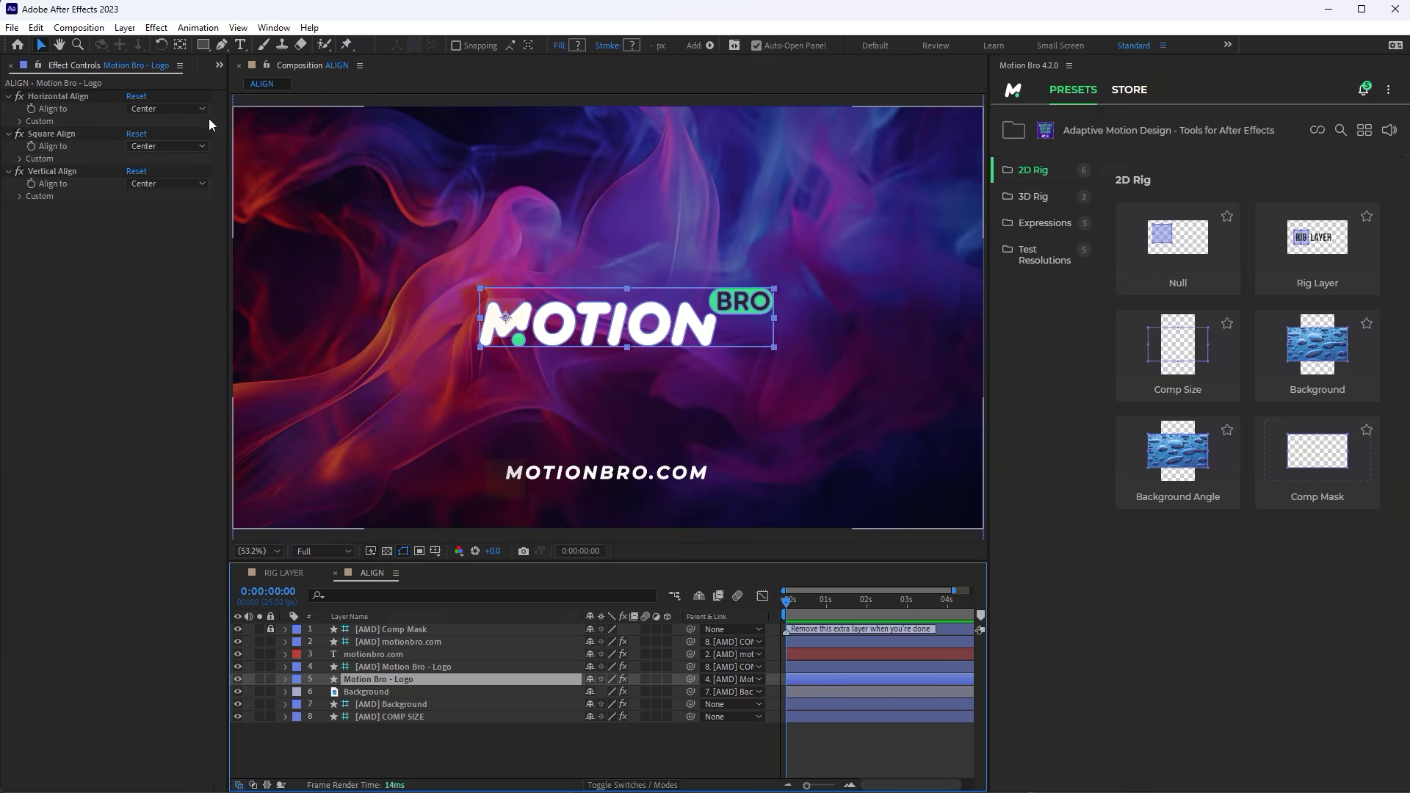
Try the logo's Horizontal Align at Left and Right, then set it back to Center
{"action": "left_click", "coordinate": [195, 110]}
{"action": "left_click", "coordinate": [193, 179]}
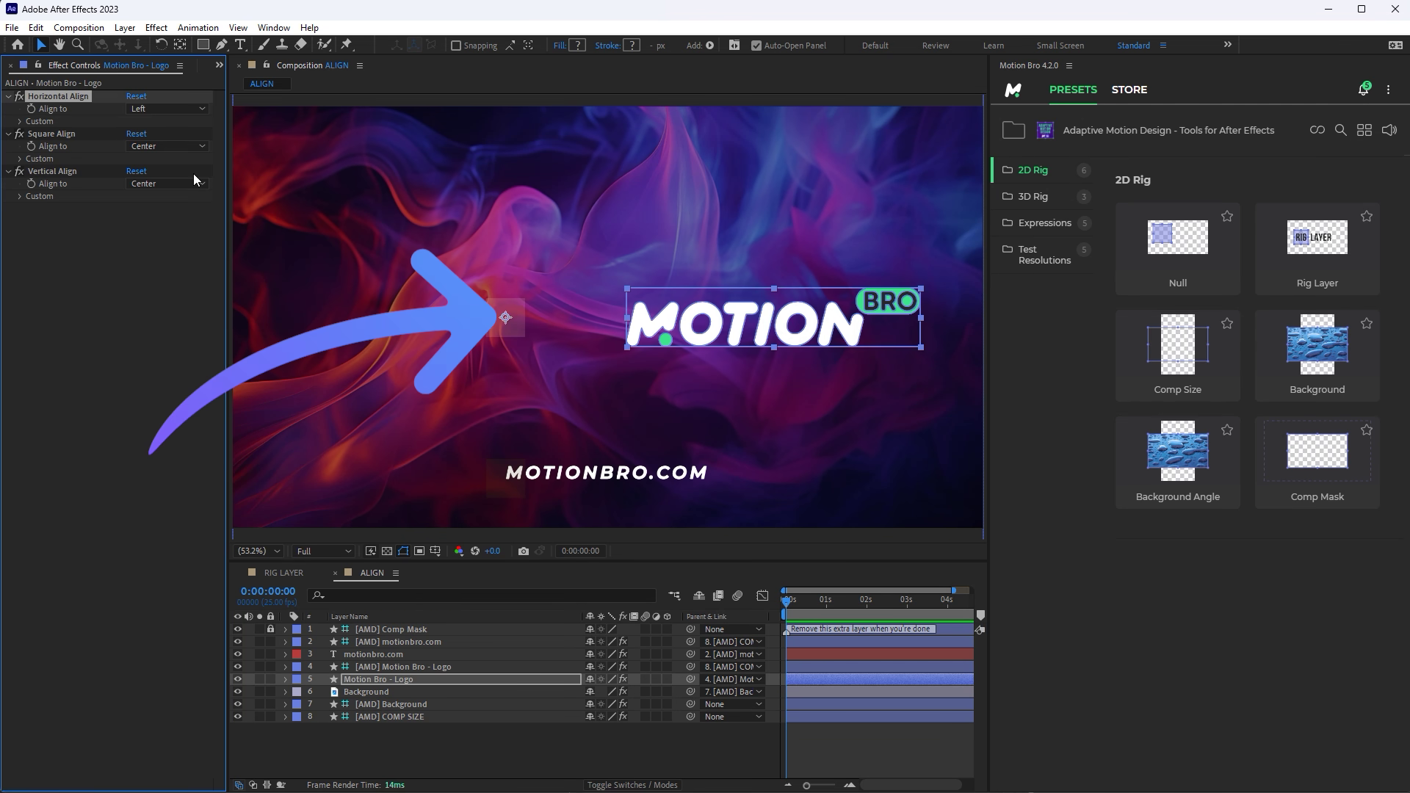
{"action": "left_click", "coordinate": [171, 110]}
{"action": "left_click", "coordinate": [187, 196]}
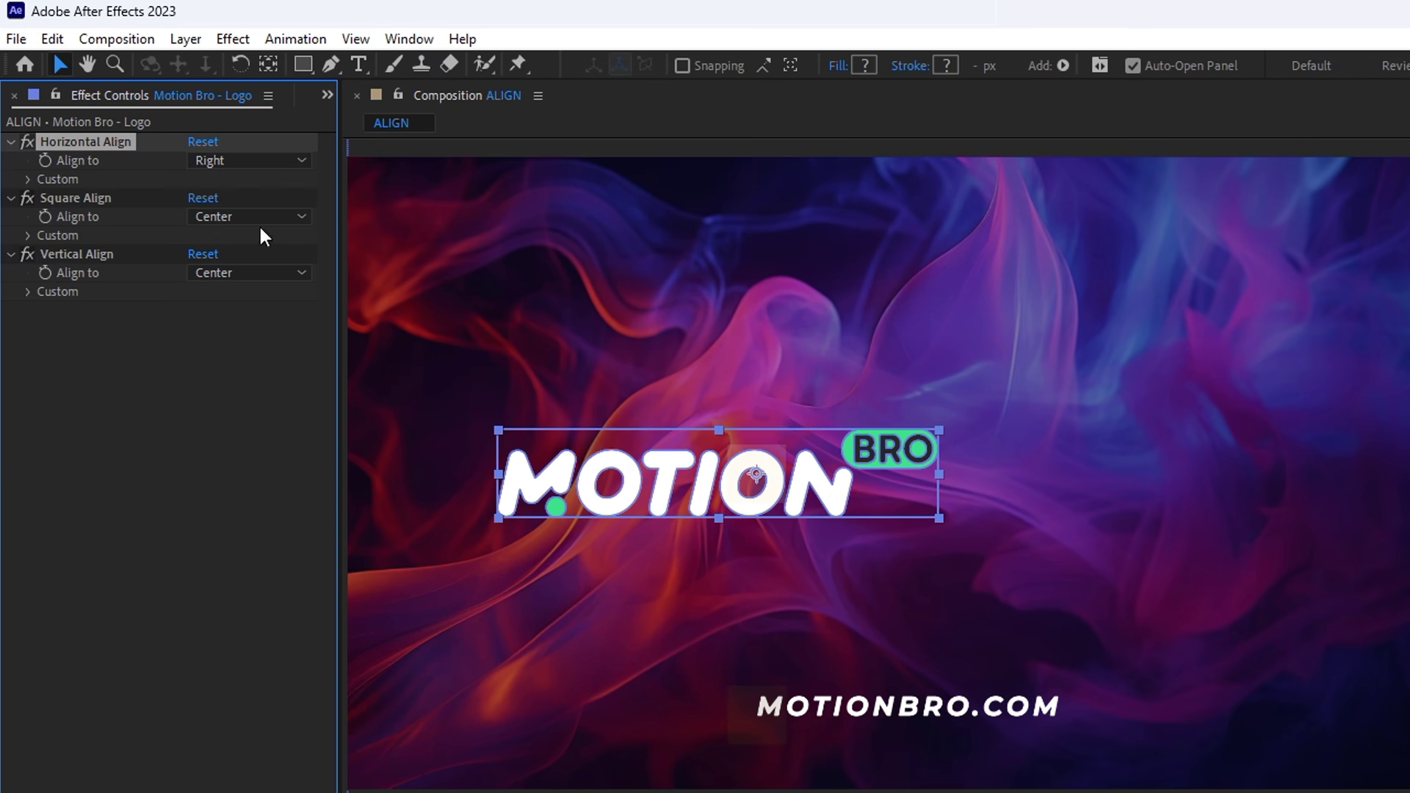
{"action": "double_click", "coordinate": [269, 65], "text": "ctrl"}
{"action": "left_click", "coordinate": [268, 160]}
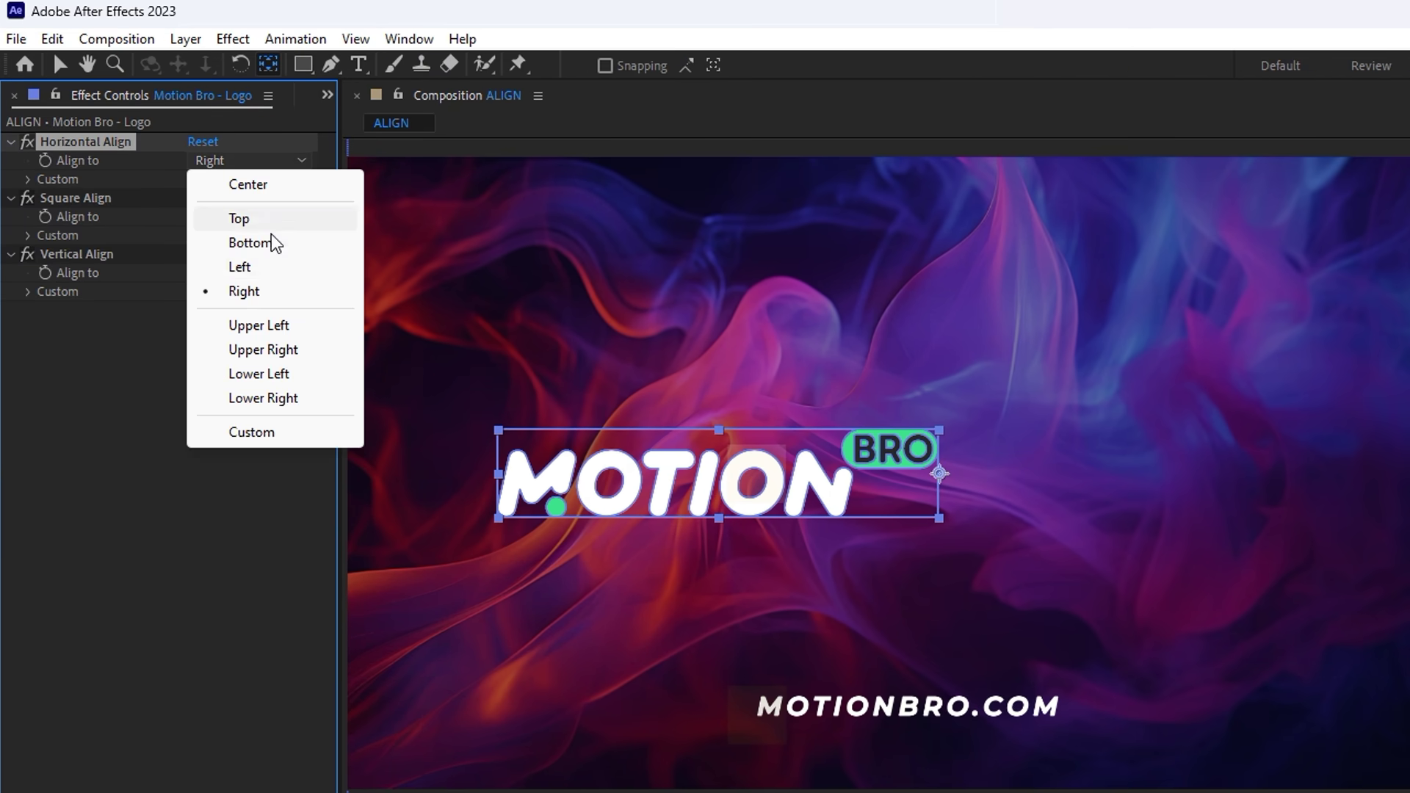
{"action": "left_click", "coordinate": [274, 268]}
{"action": "left_click", "coordinate": [262, 162]}
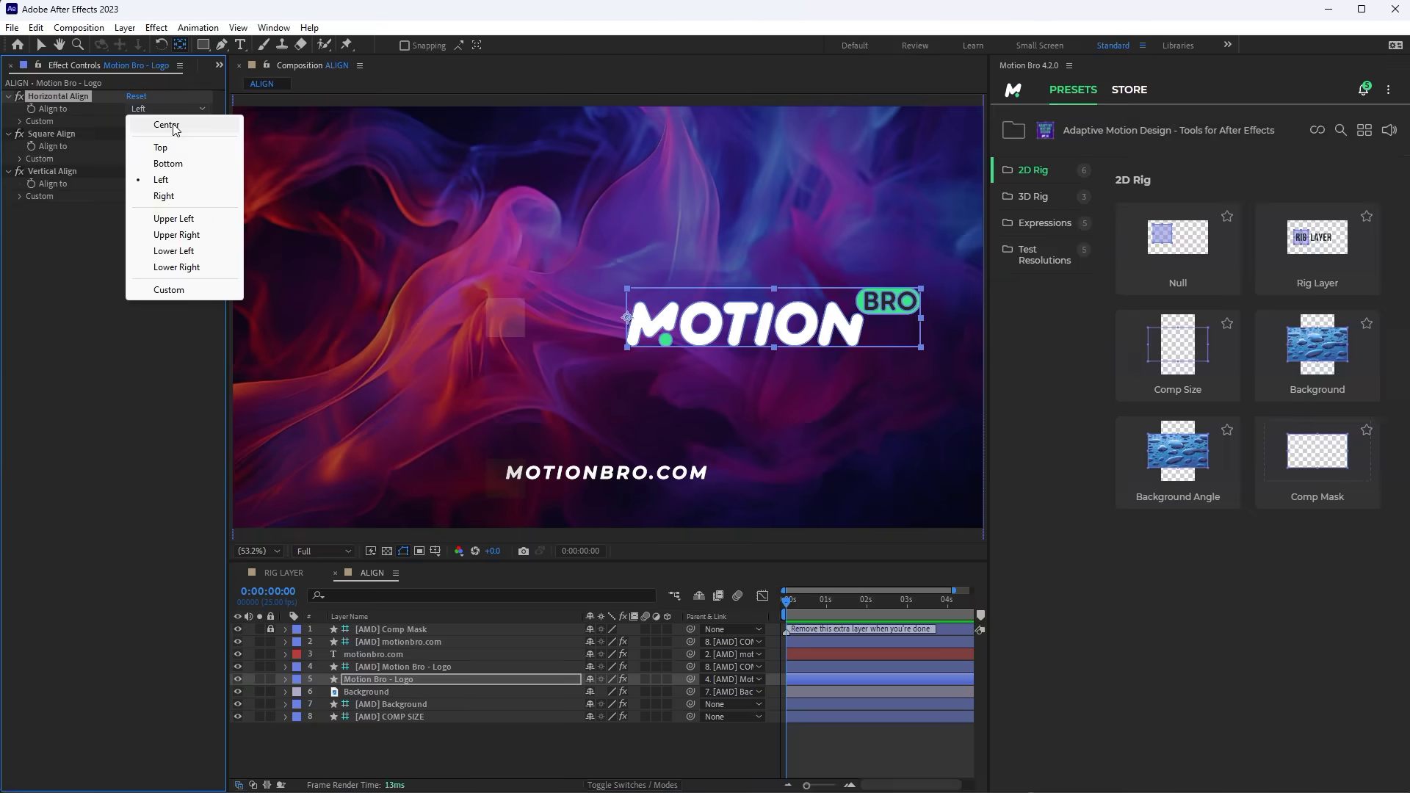
{"action": "left_click", "coordinate": [264, 189]}
Center-justify the motionbro.com text and drag its [AMD] rig to recentre it horizontally
{"action": "left_click", "coordinate": [577, 467]}
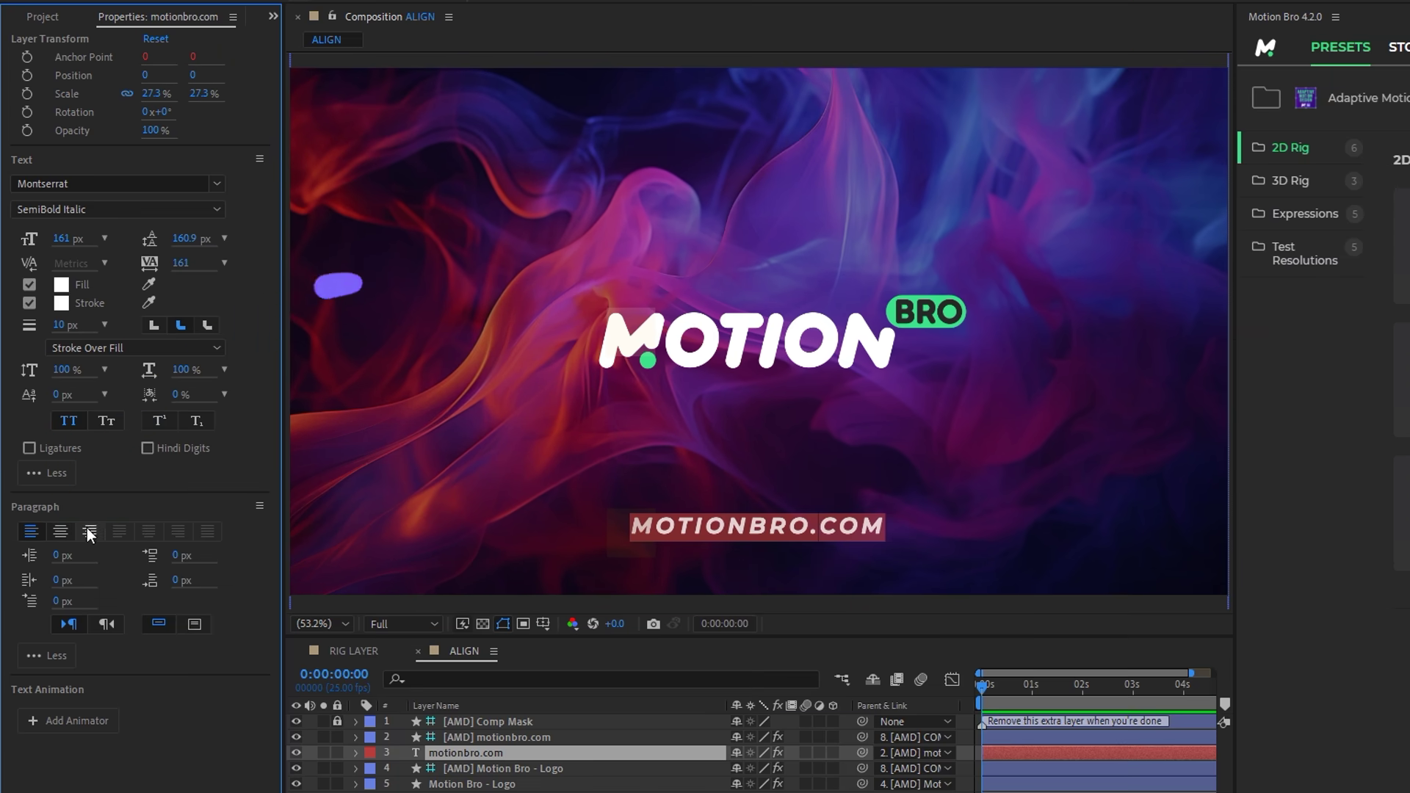
{"action": "left_click", "coordinate": [65, 535]}
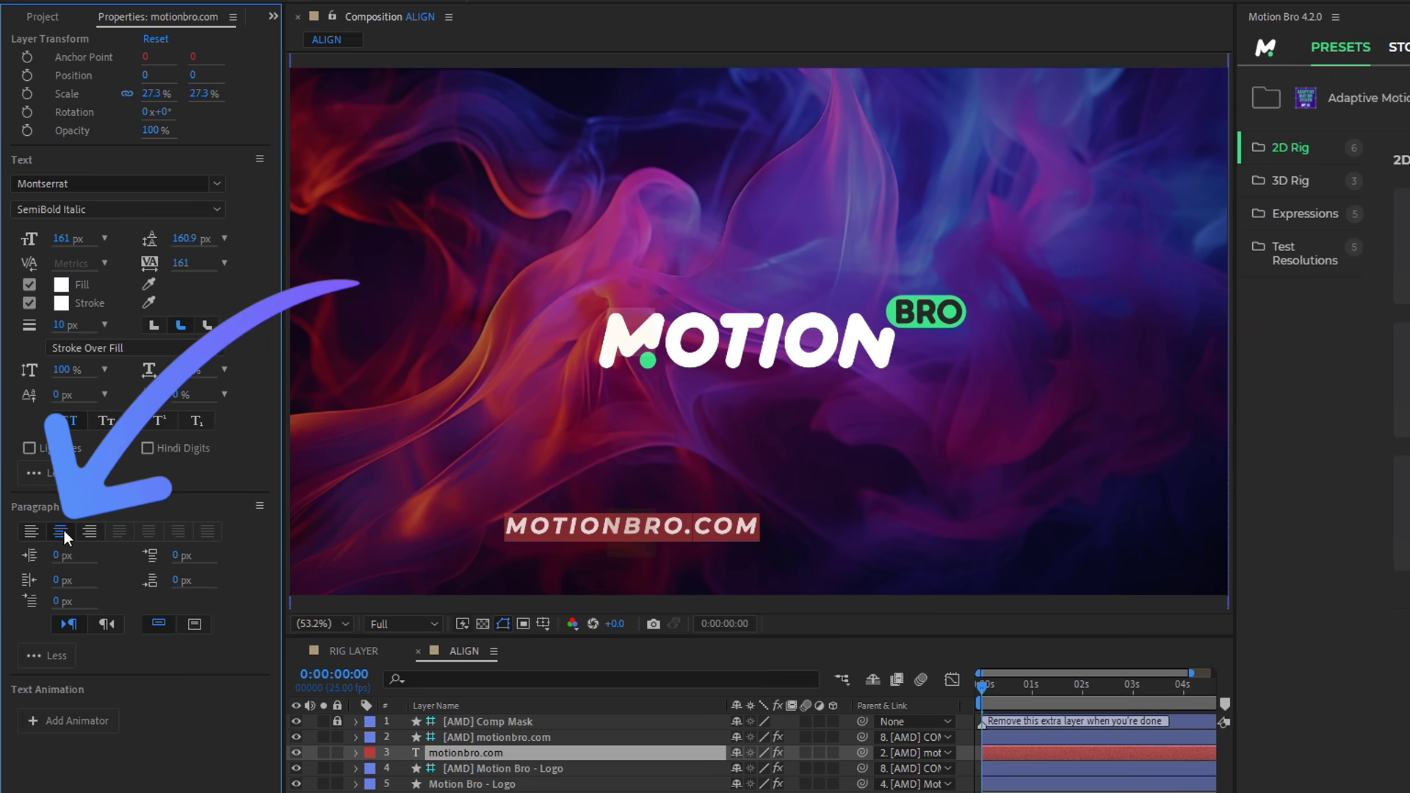
{"action": "left_click", "coordinate": [507, 737]}
{"action": "left_click_drag", "start_coordinate": [641, 561], "coordinate": [760, 561]}
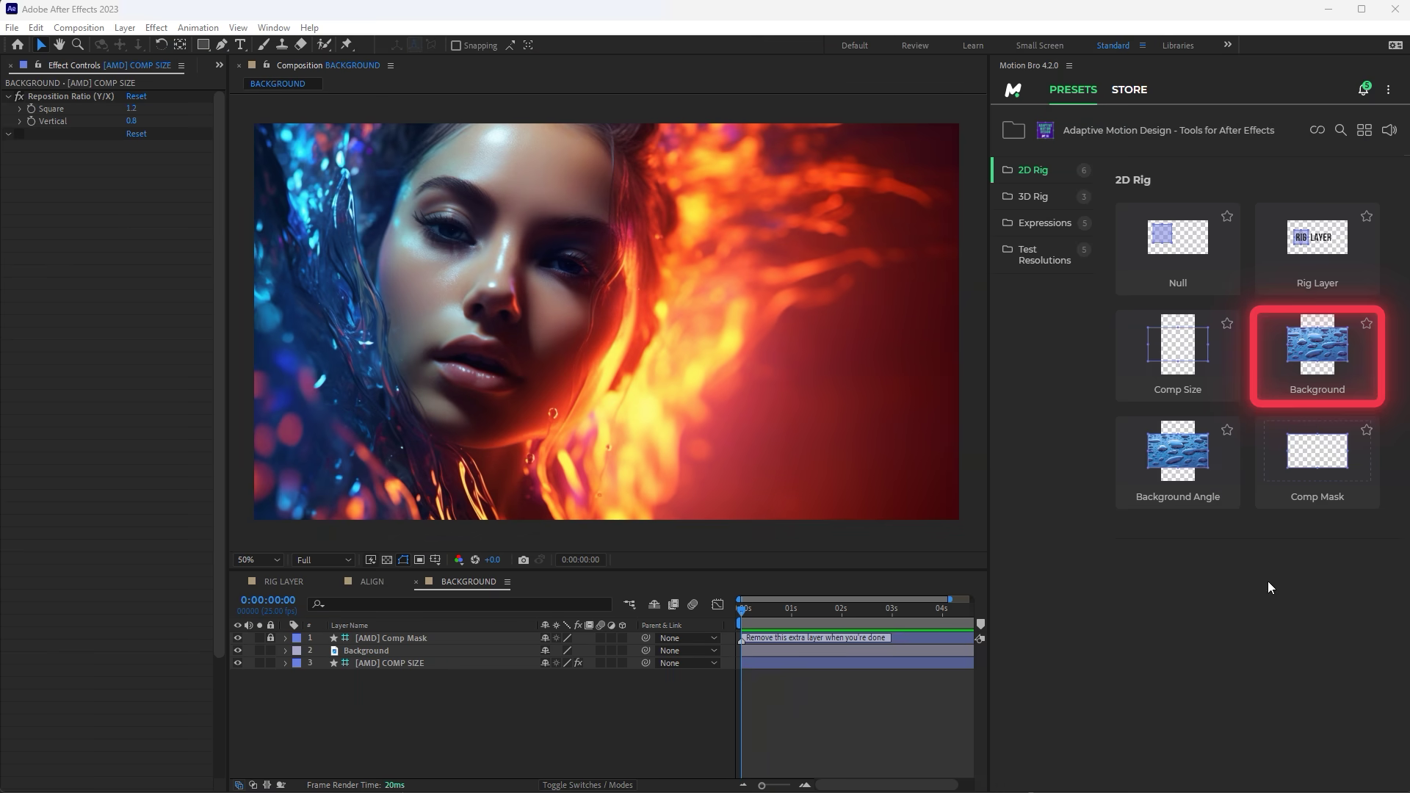
Apply the Background rig, parent the Background image to [AMD] Background, and test a square frame
{"action": "left_click", "coordinate": [1312, 383]}
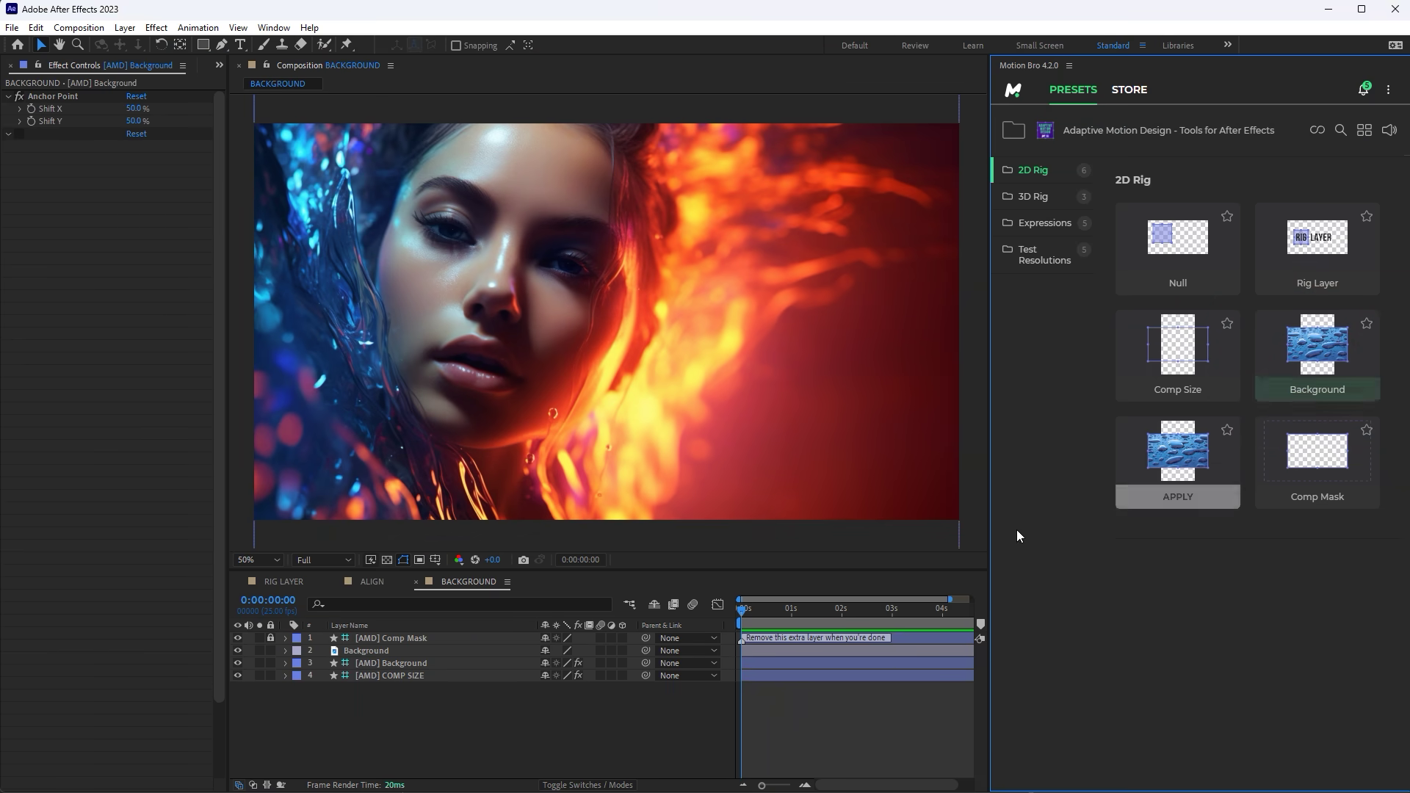
{"action": "left_click_drag", "start_coordinate": [645, 650], "coordinate": [493, 665]}
{"action": "left_click", "coordinate": [490, 674]}
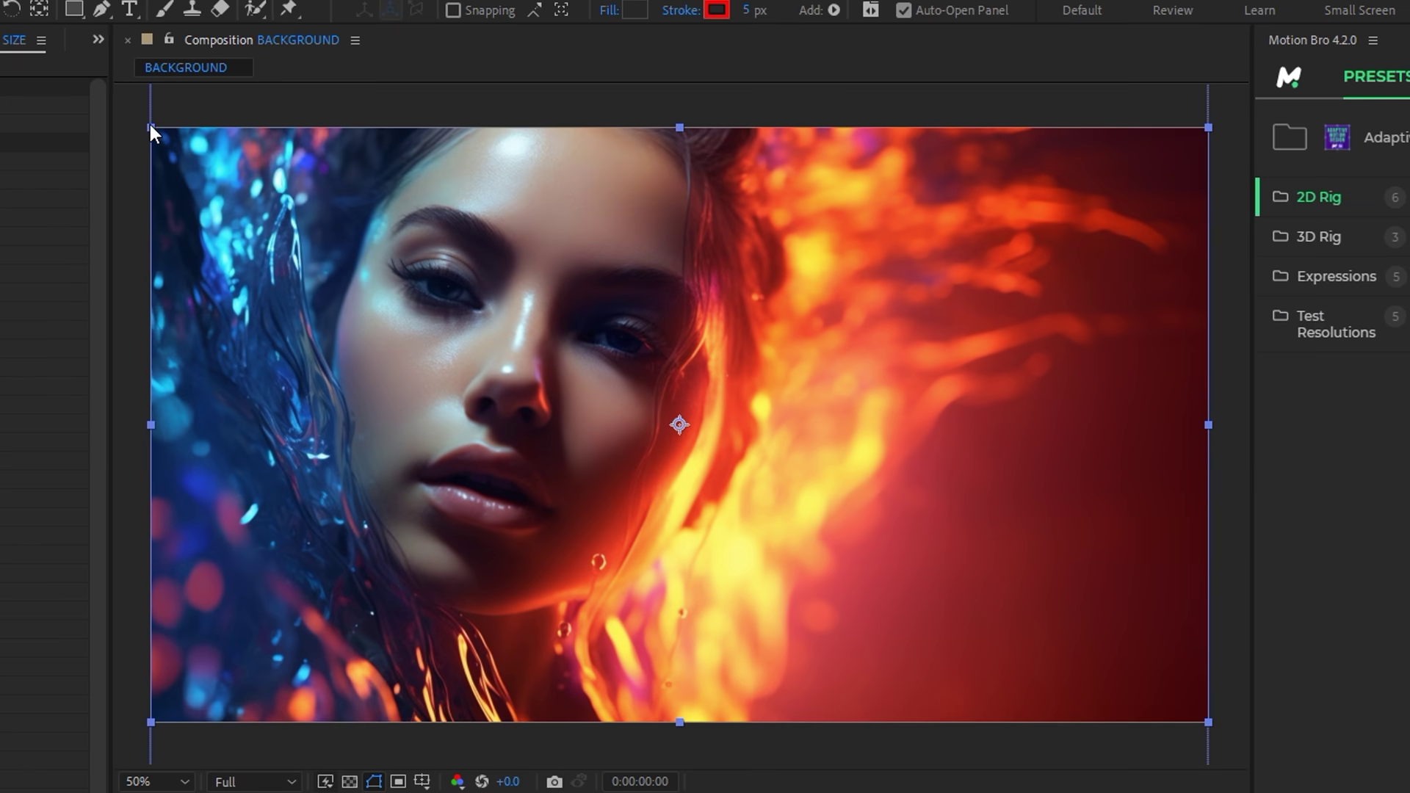
{"action": "left_click_drag", "start_coordinate": [150, 124], "coordinate": [202, 157]}
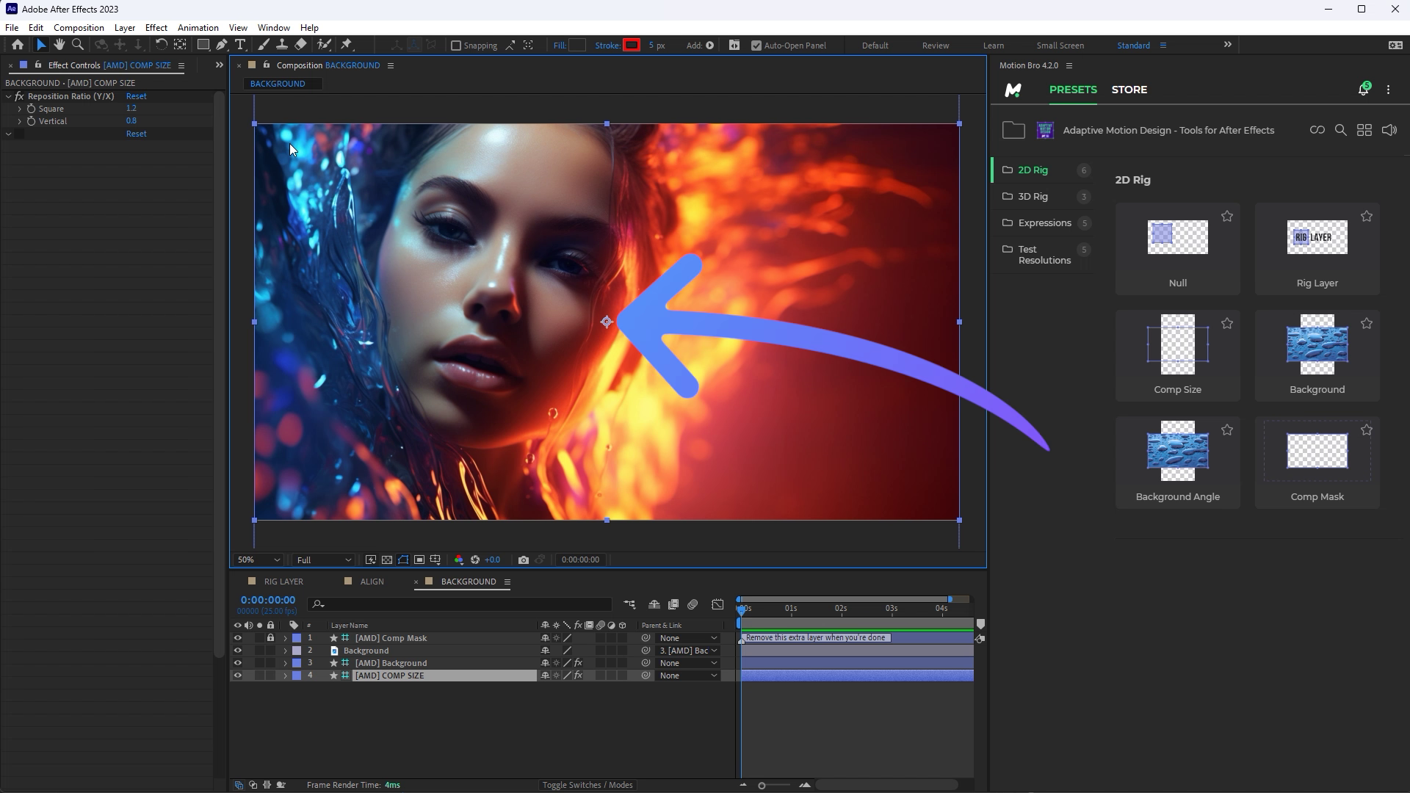
Unparent the Background image and set the [AMD] Background horizontal offset to 44.1 %
{"action": "left_click", "coordinate": [673, 652]}
{"action": "left_click", "coordinate": [687, 666]}
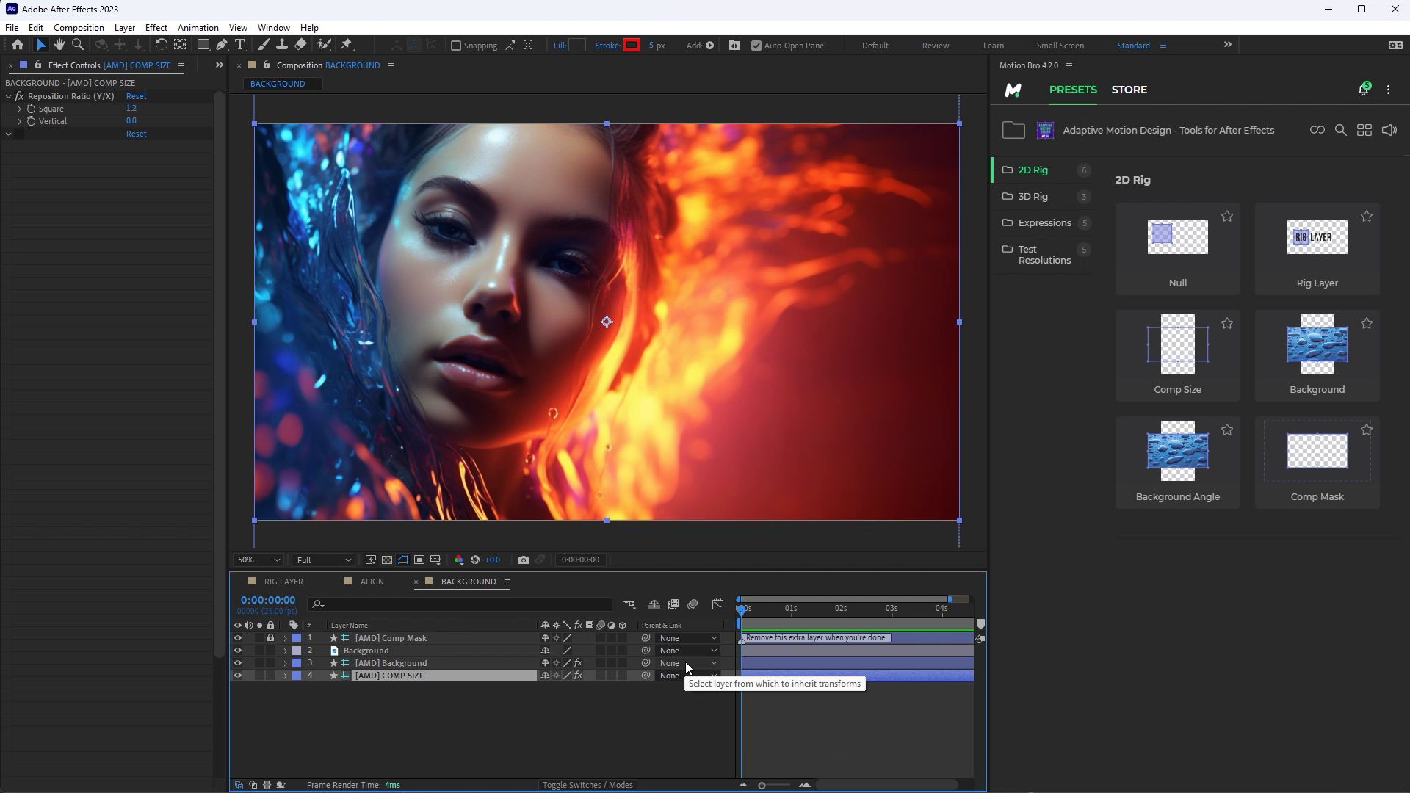
{"action": "left_click", "coordinate": [421, 665]}
{"action": "left_click_drag", "start_coordinate": [131, 110], "coordinate": [77, 112]}
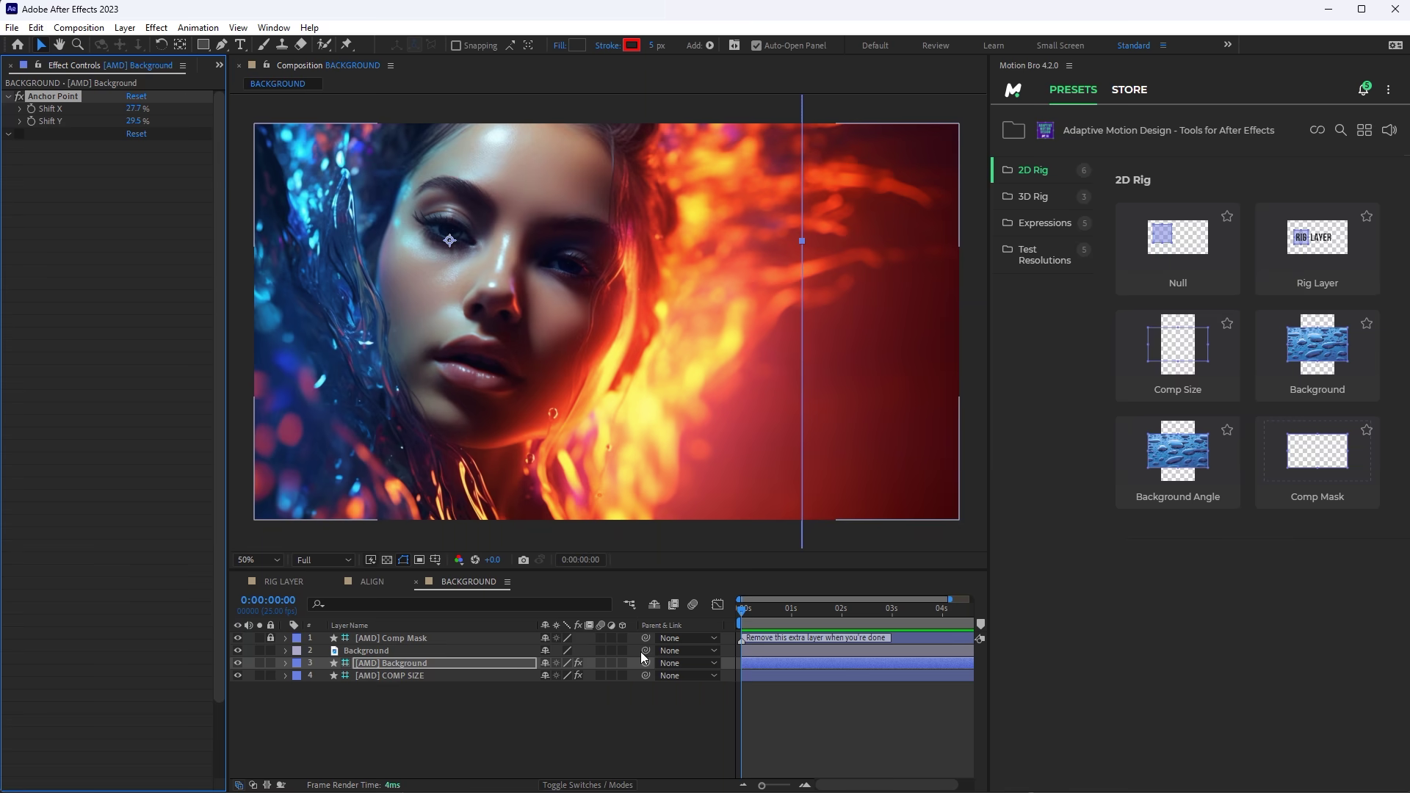
Narrow the [AMD] COMP SIZE layer's box by dragging its top-left corner inward
{"action": "left_click", "coordinate": [640, 650]}
{"action": "left_click", "coordinate": [452, 677]}
{"action": "left_click_drag", "start_coordinate": [278, 150], "coordinate": [170, 125]}
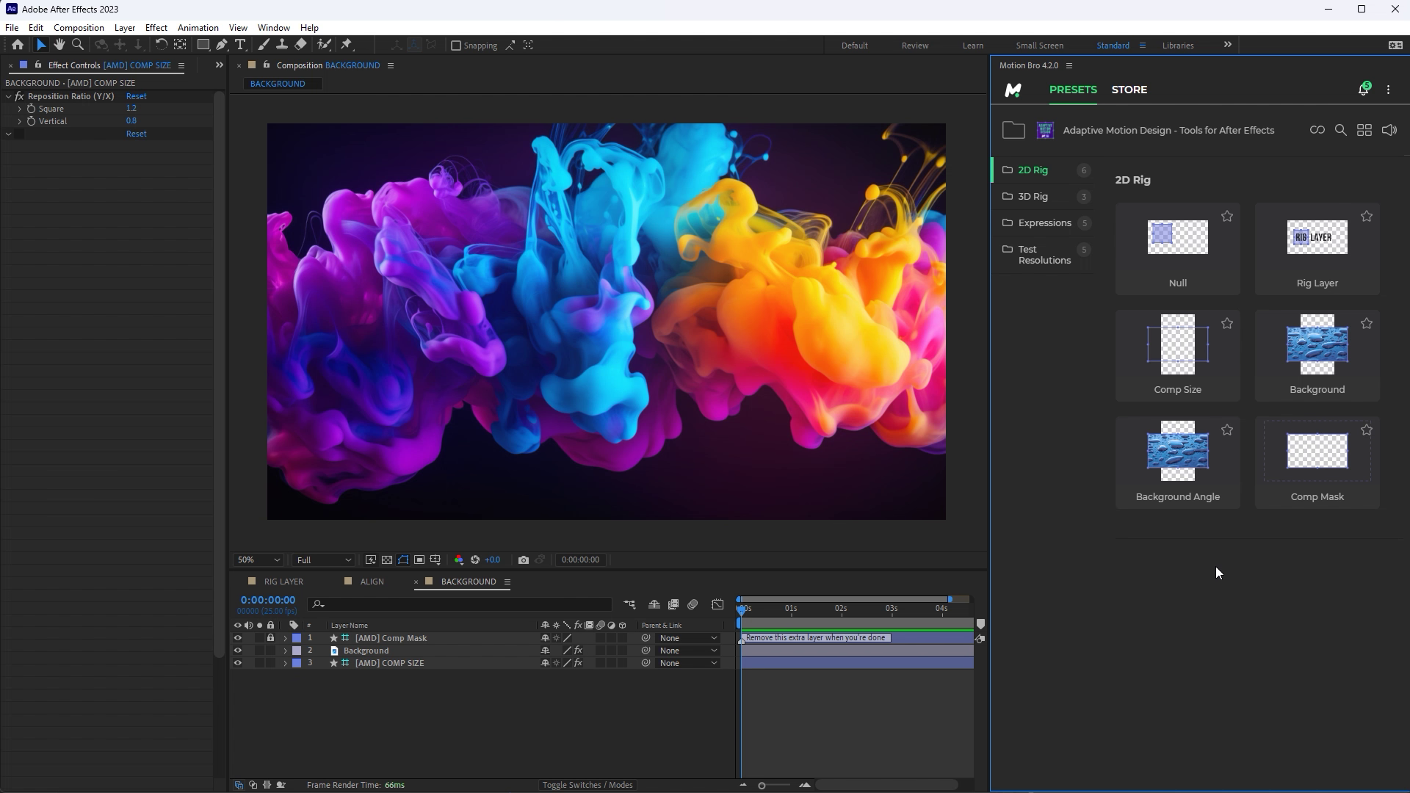
Apply Motion Bro's 2D Rig Background Angle preset to the BACKGROUND composition
{"action": "left_click", "coordinate": [1185, 493]}
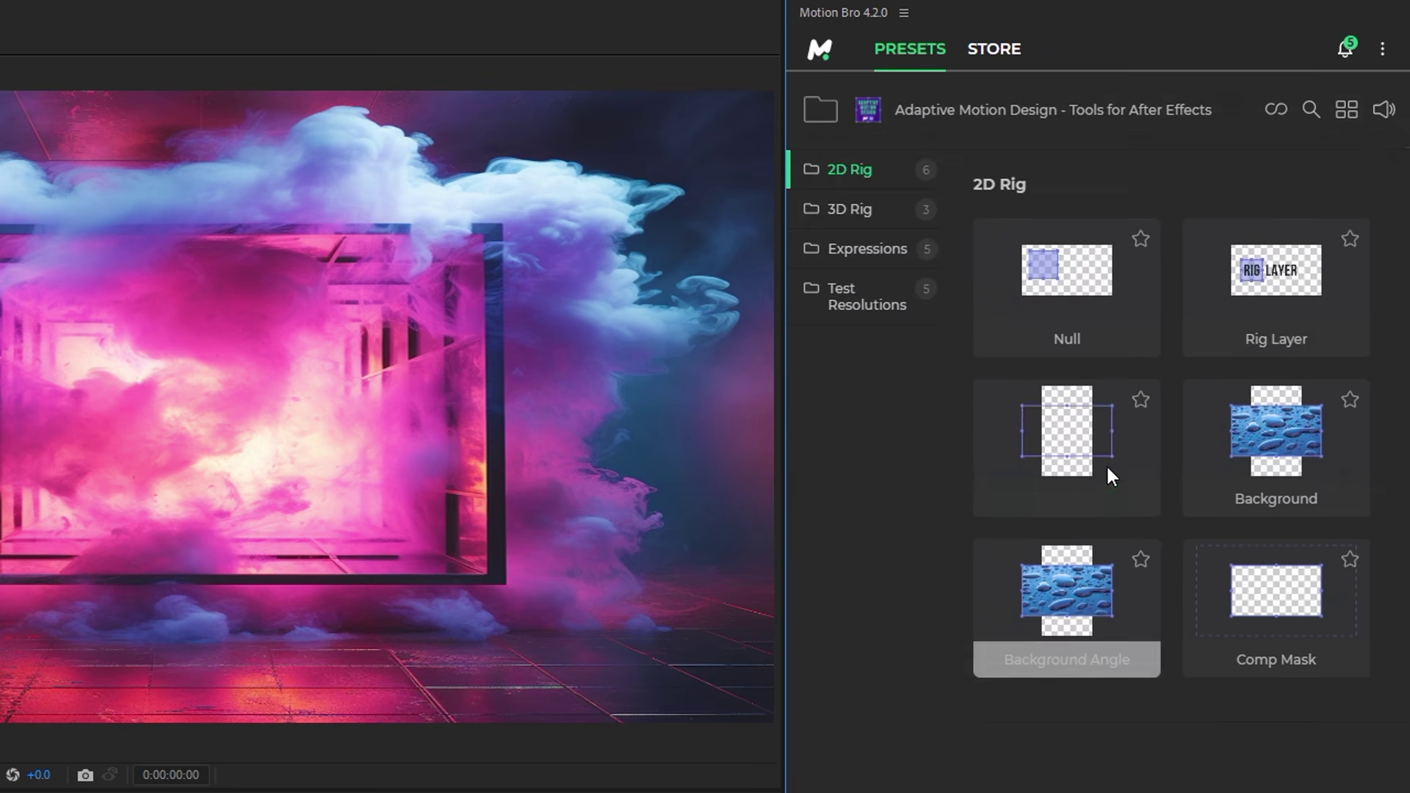
Add Motion Bro's Comp Size rig and parent the Background layer to [AMD] COMP SIZE
{"action": "mouse_move", "coordinate": [1205, 366]}
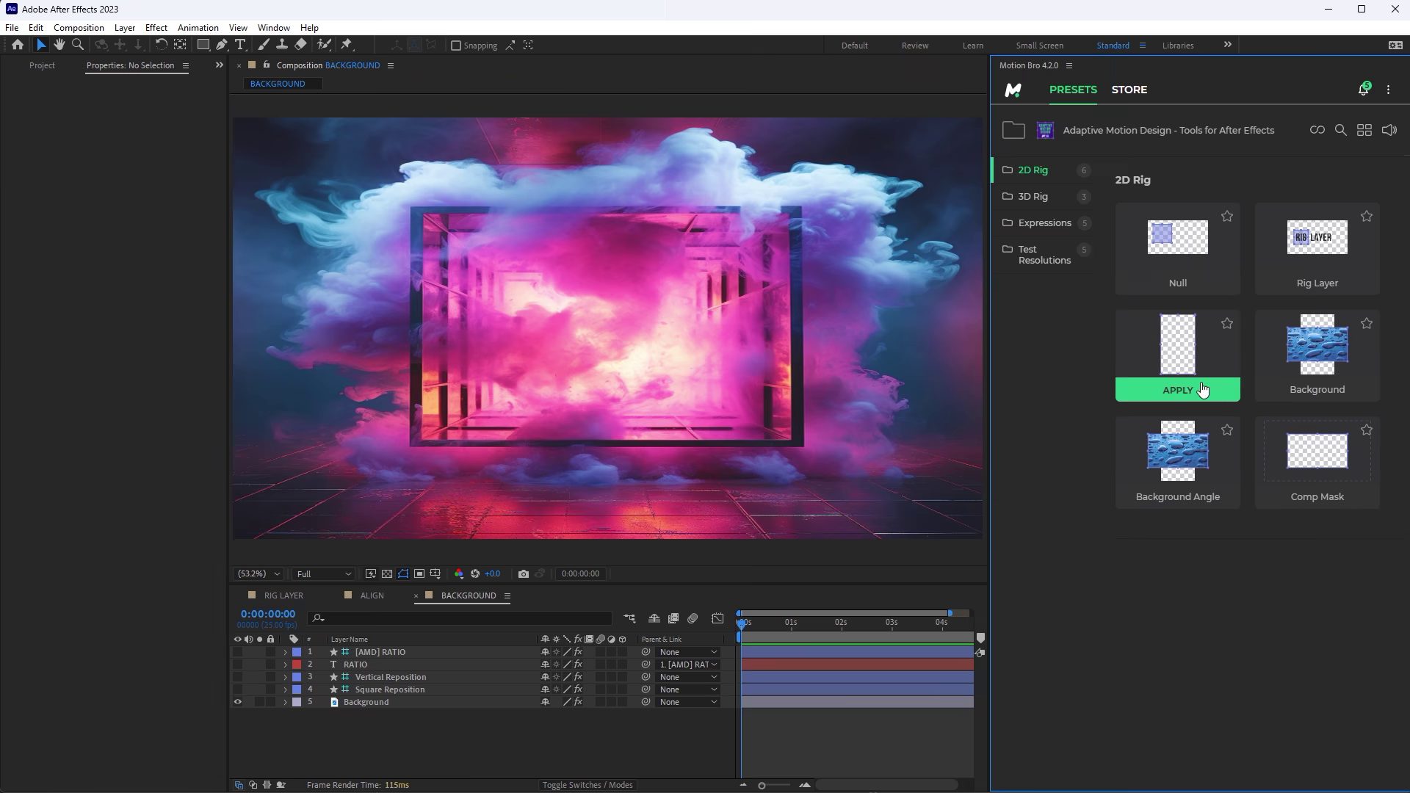
{"action": "left_click", "coordinate": [1203, 390]}
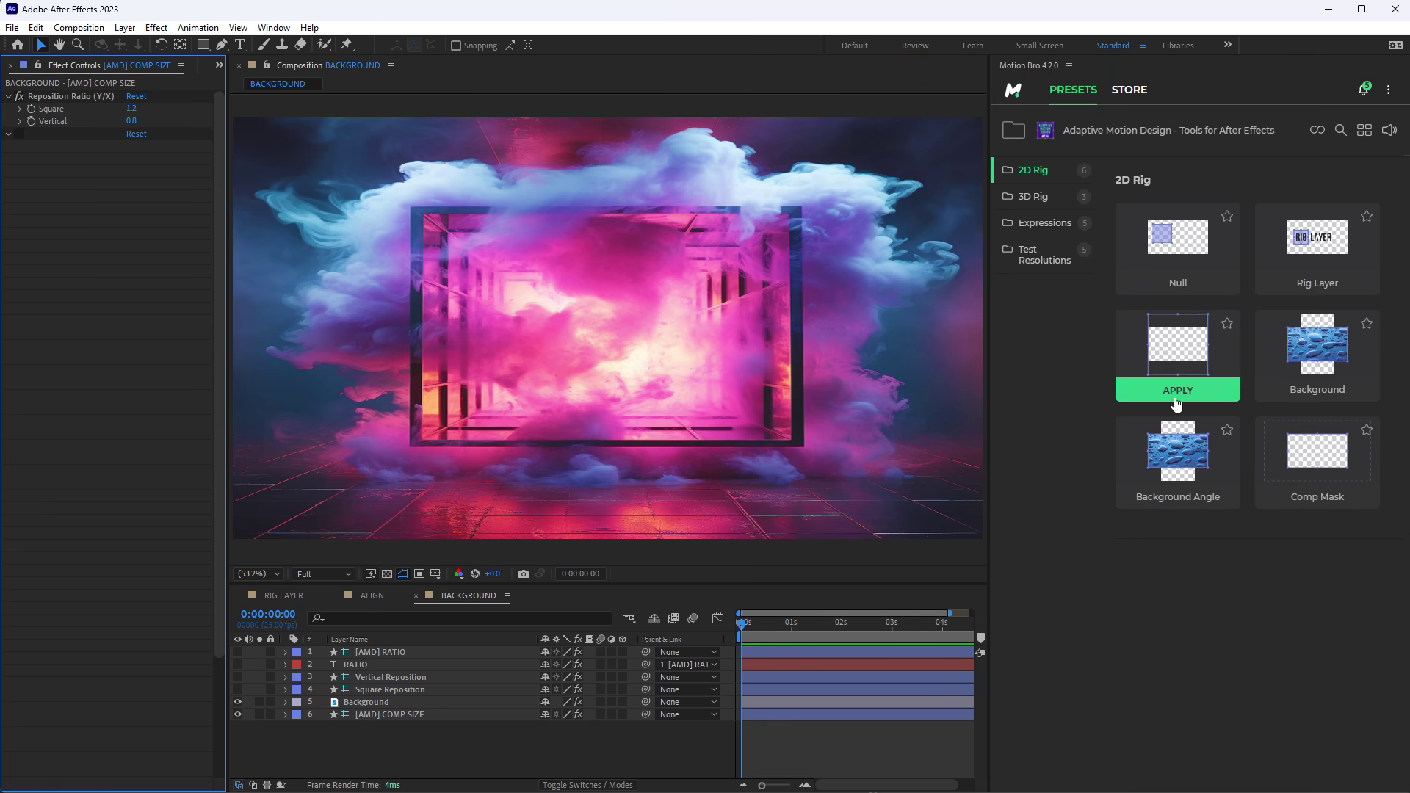
{"action": "left_click_drag", "start_coordinate": [644, 703], "coordinate": [389, 715]}
Test the composition in portrait, square and landscape, then show the RATIO text and guides
{"action": "left_click", "coordinate": [1050, 257]}
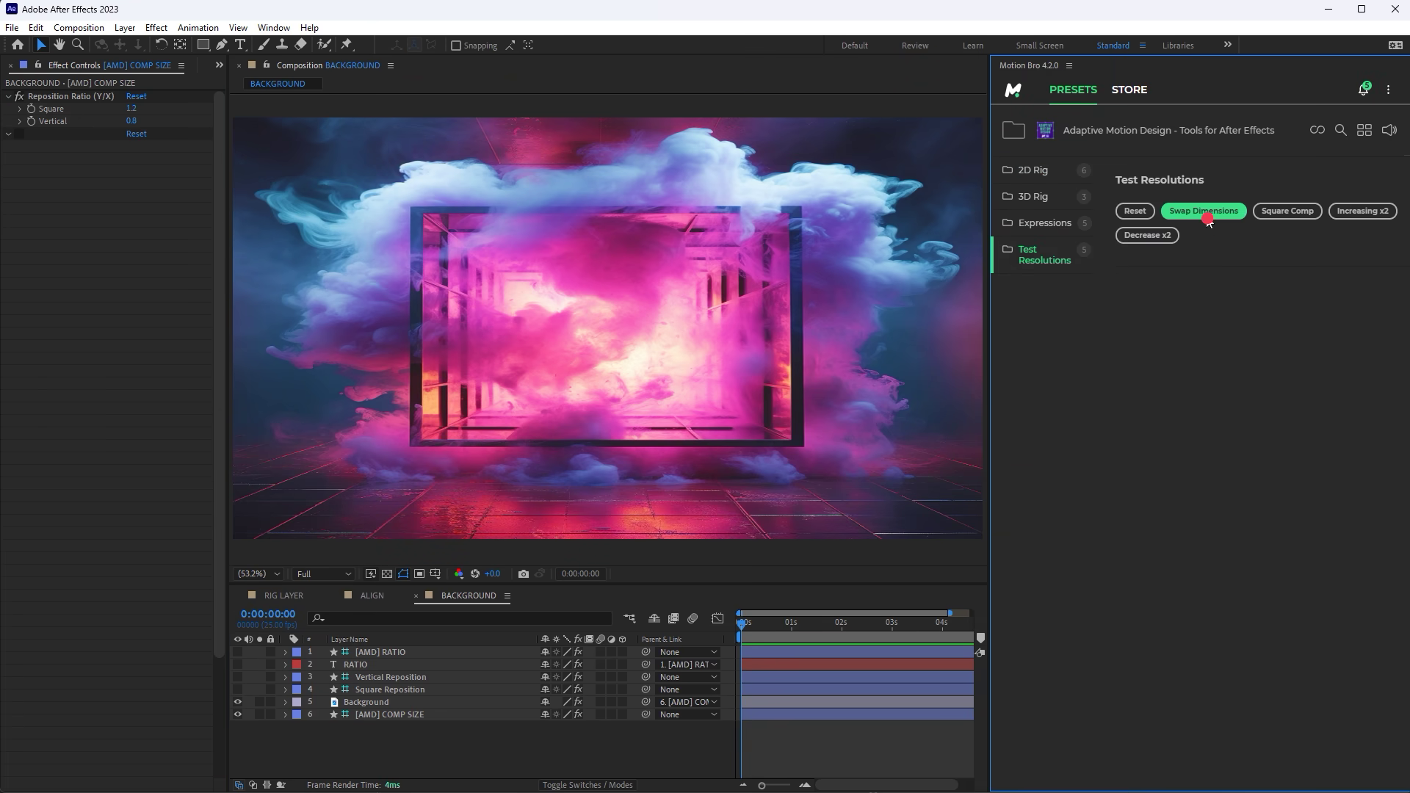
{"action": "left_click", "coordinate": [1207, 214]}
{"action": "left_click", "coordinate": [1286, 212]}
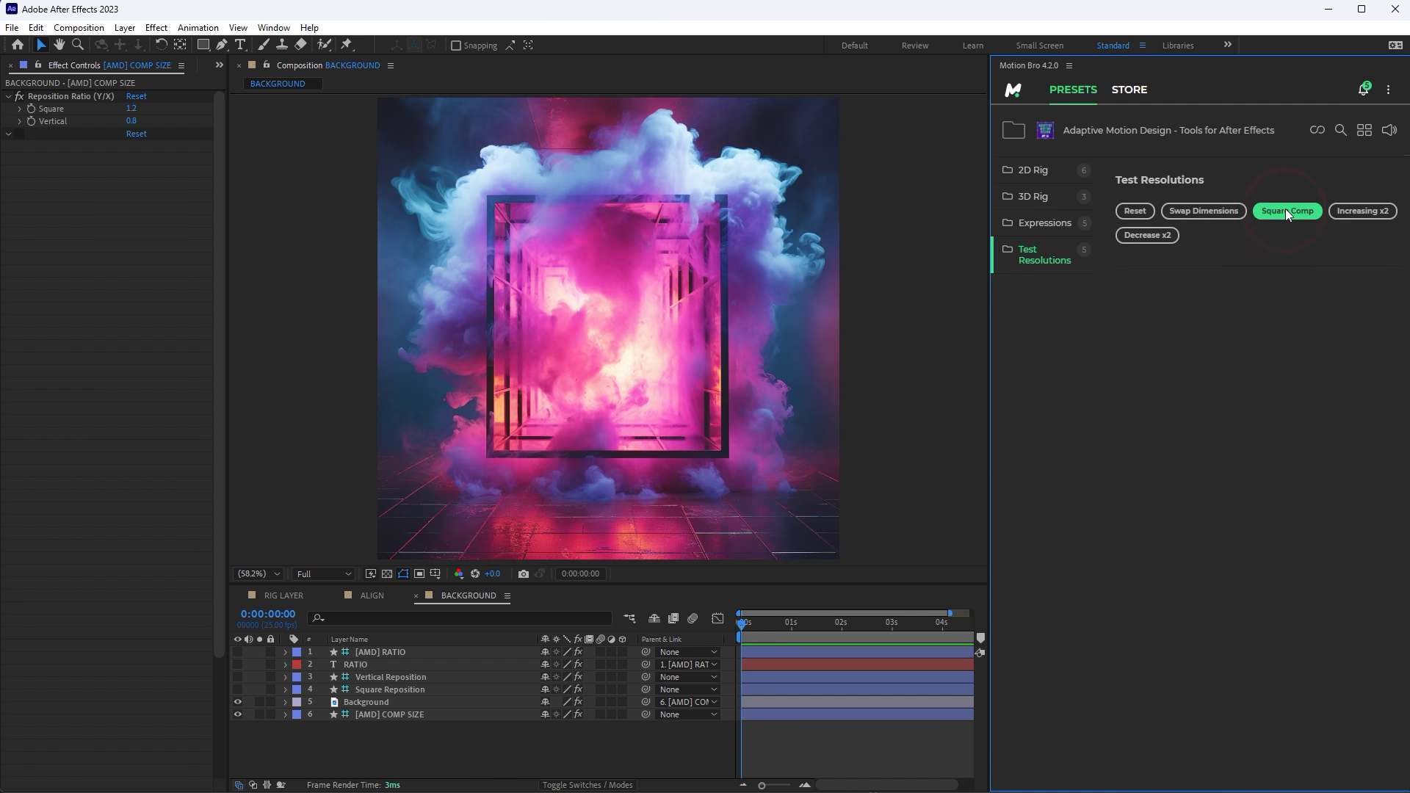
{"action": "left_click", "coordinate": [1136, 213]}
{"action": "left_click_drag", "start_coordinate": [236, 652], "coordinate": [238, 689]}
Raise [AMD] COMP SIZE's Square reposition ratio slightly and set [AMD] RATIO's reposition angle to 90°
{"action": "left_click", "coordinate": [389, 713]}
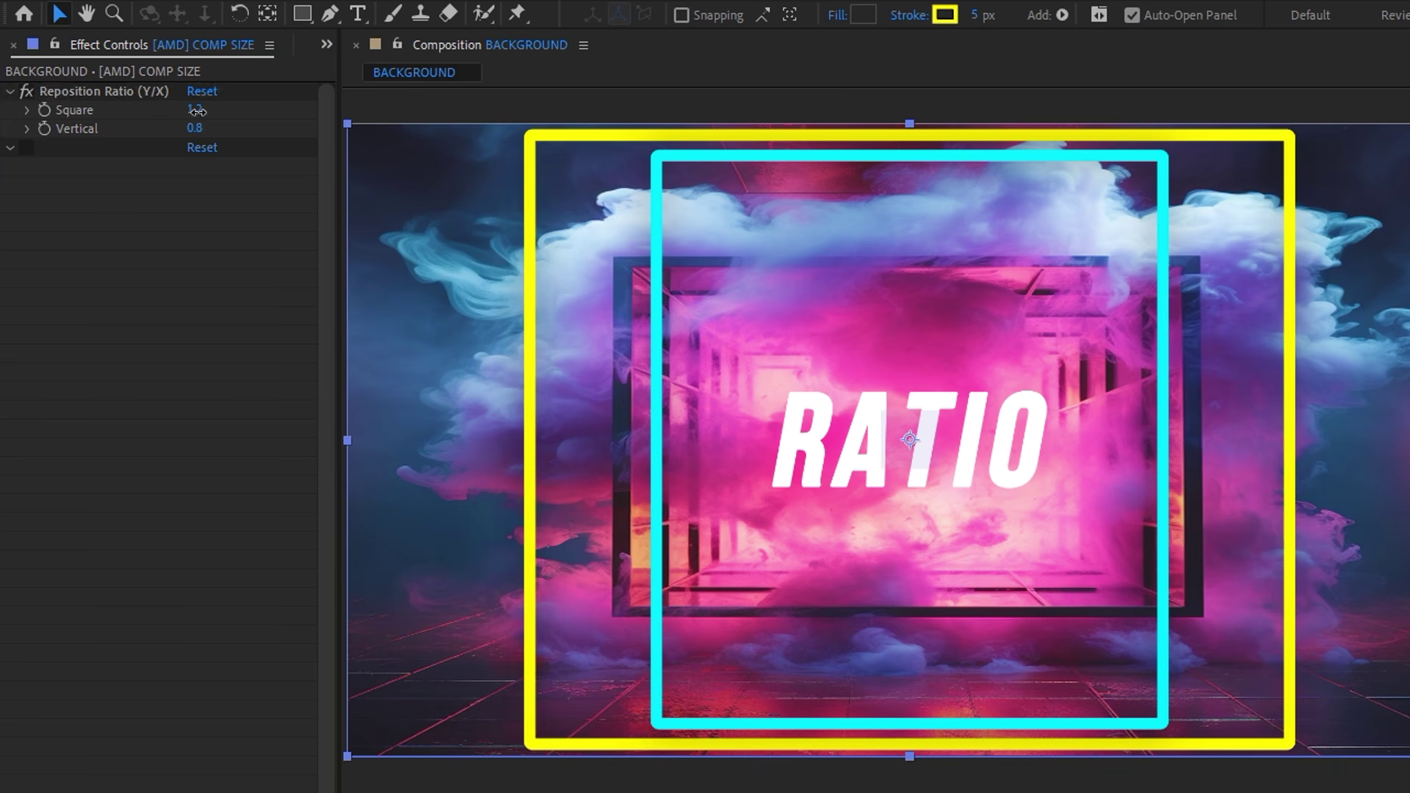
{"action": "left_click_drag", "start_coordinate": [196, 110], "coordinate": [302, 143]}
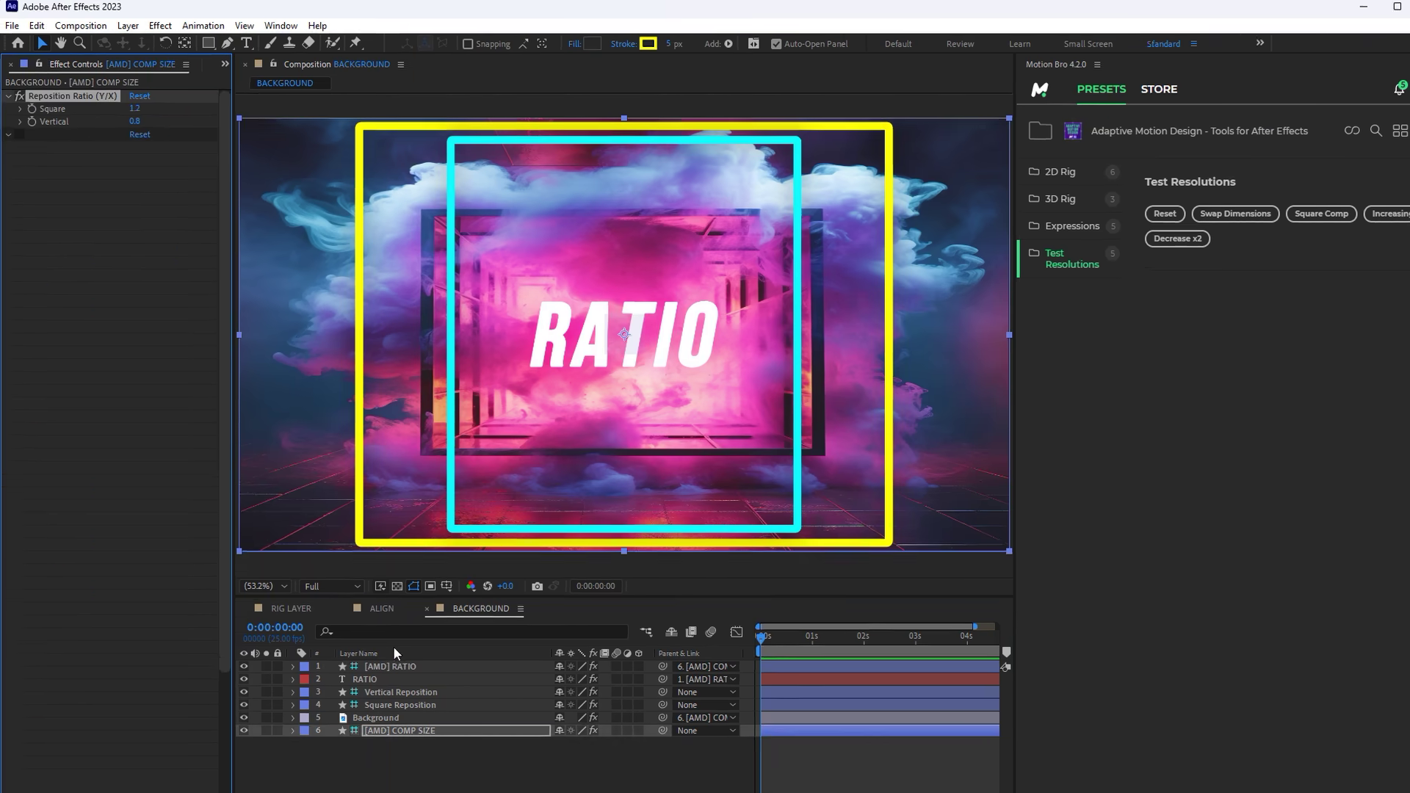
{"action": "left_click", "coordinate": [386, 651]}
{"action": "left_click", "coordinate": [169, 221]}
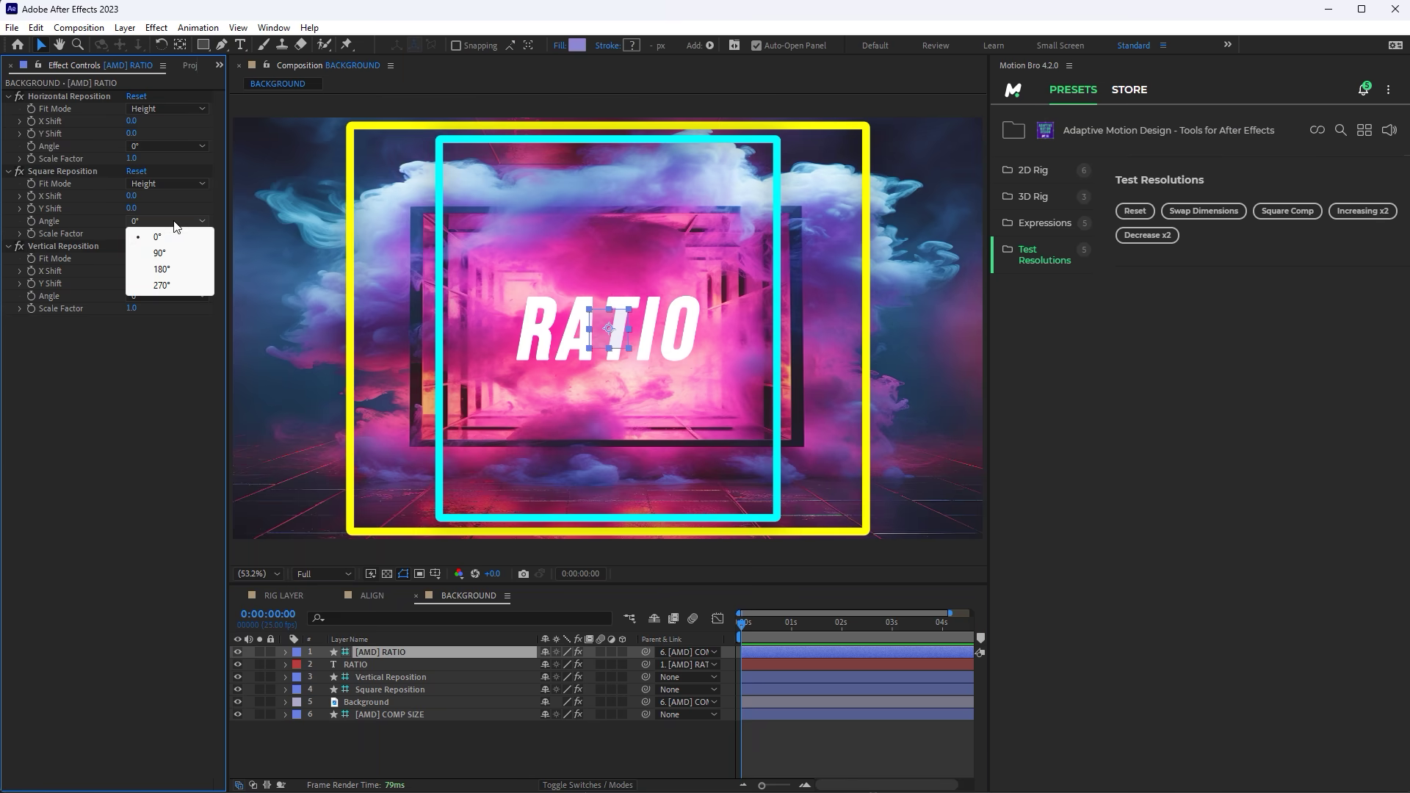
{"action": "left_click", "coordinate": [159, 253]}
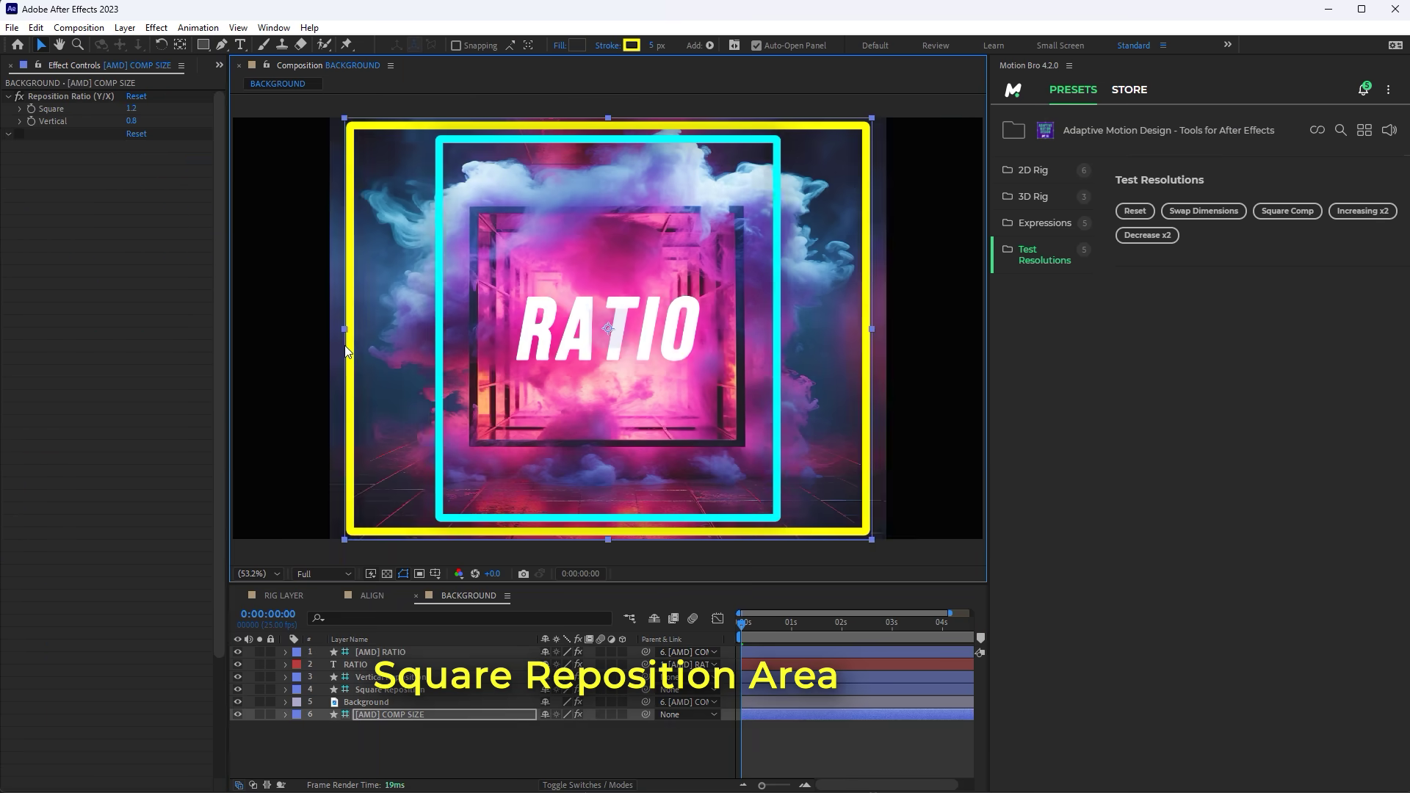
{"action": "left_click", "coordinate": [385, 652]}
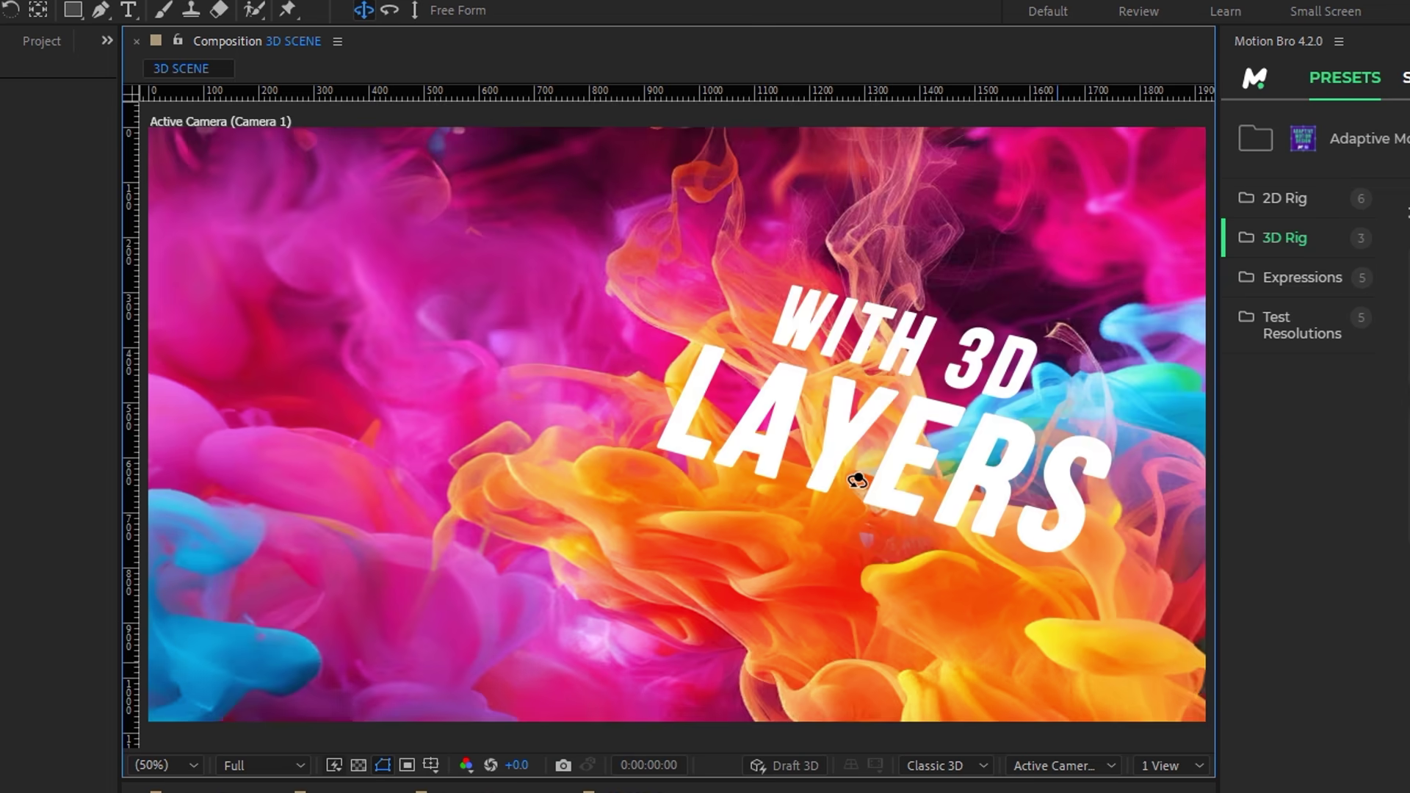
Add the adaptive 3D camera and world null, then give each text layer a 3D rig layer
{"action": "left_click_drag", "start_coordinate": [858, 481], "coordinate": [1026, 473]}
{"action": "left_click", "coordinate": [1156, 286]}
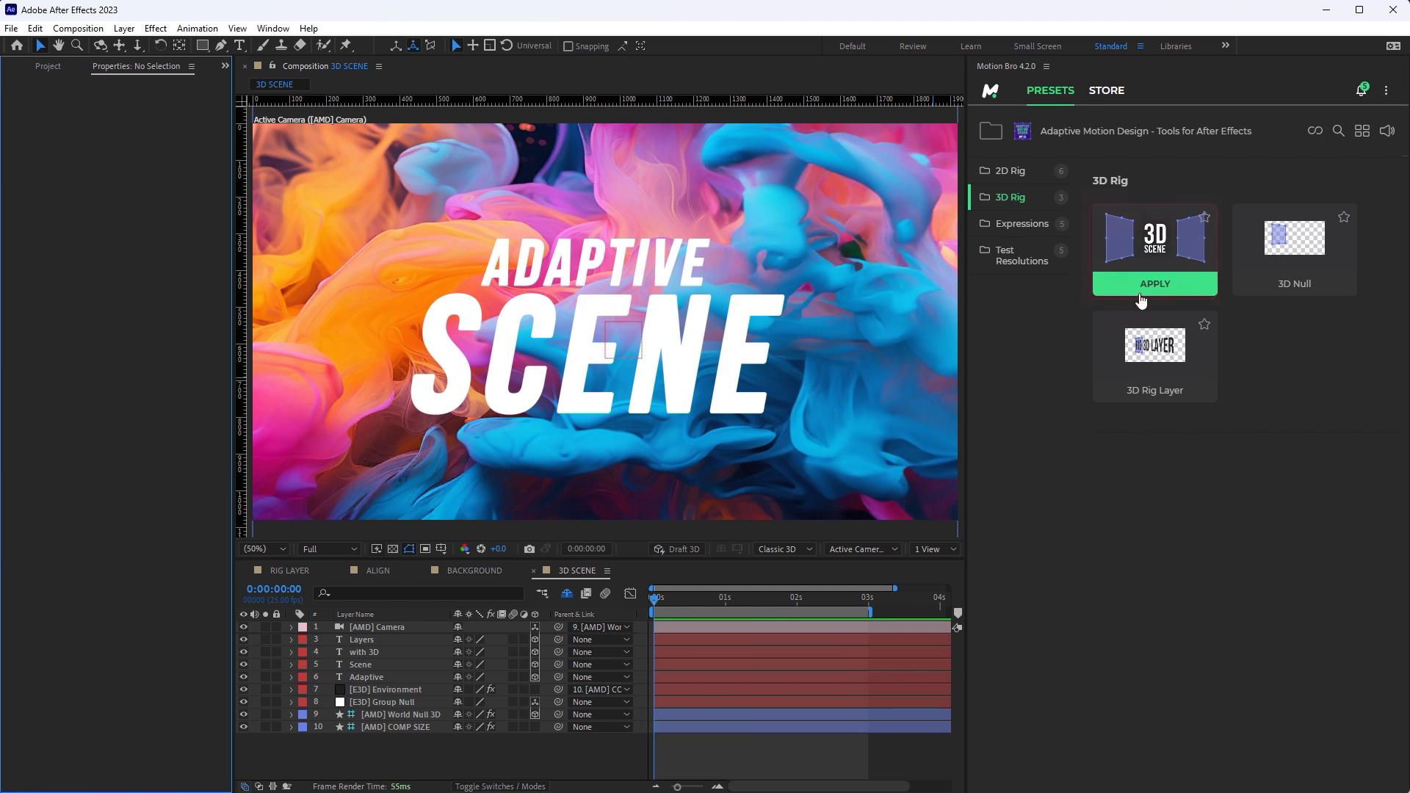
{"action": "left_click", "coordinate": [424, 640]}
{"action": "left_click", "coordinate": [410, 677], "text": "shift"}
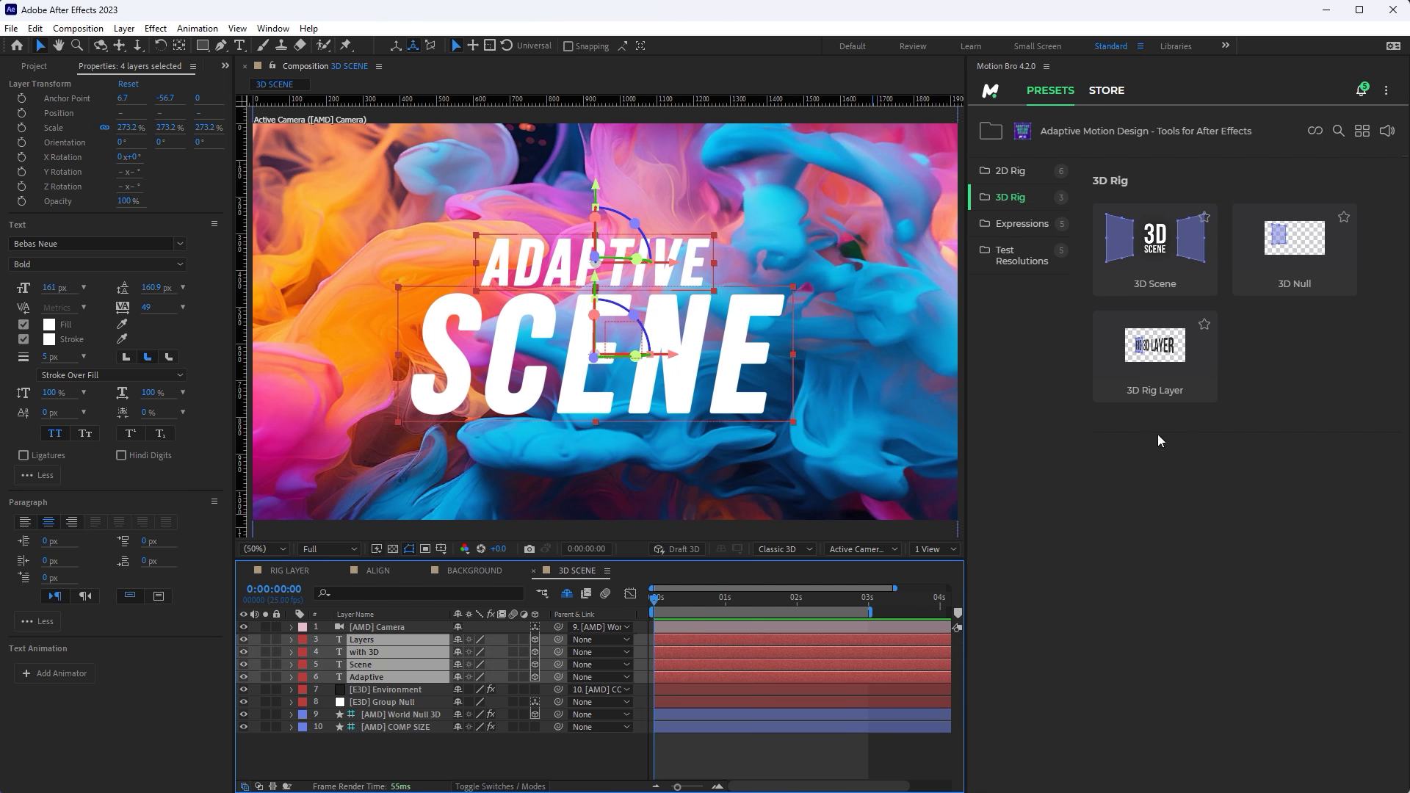
{"action": "left_click", "coordinate": [1159, 397]}
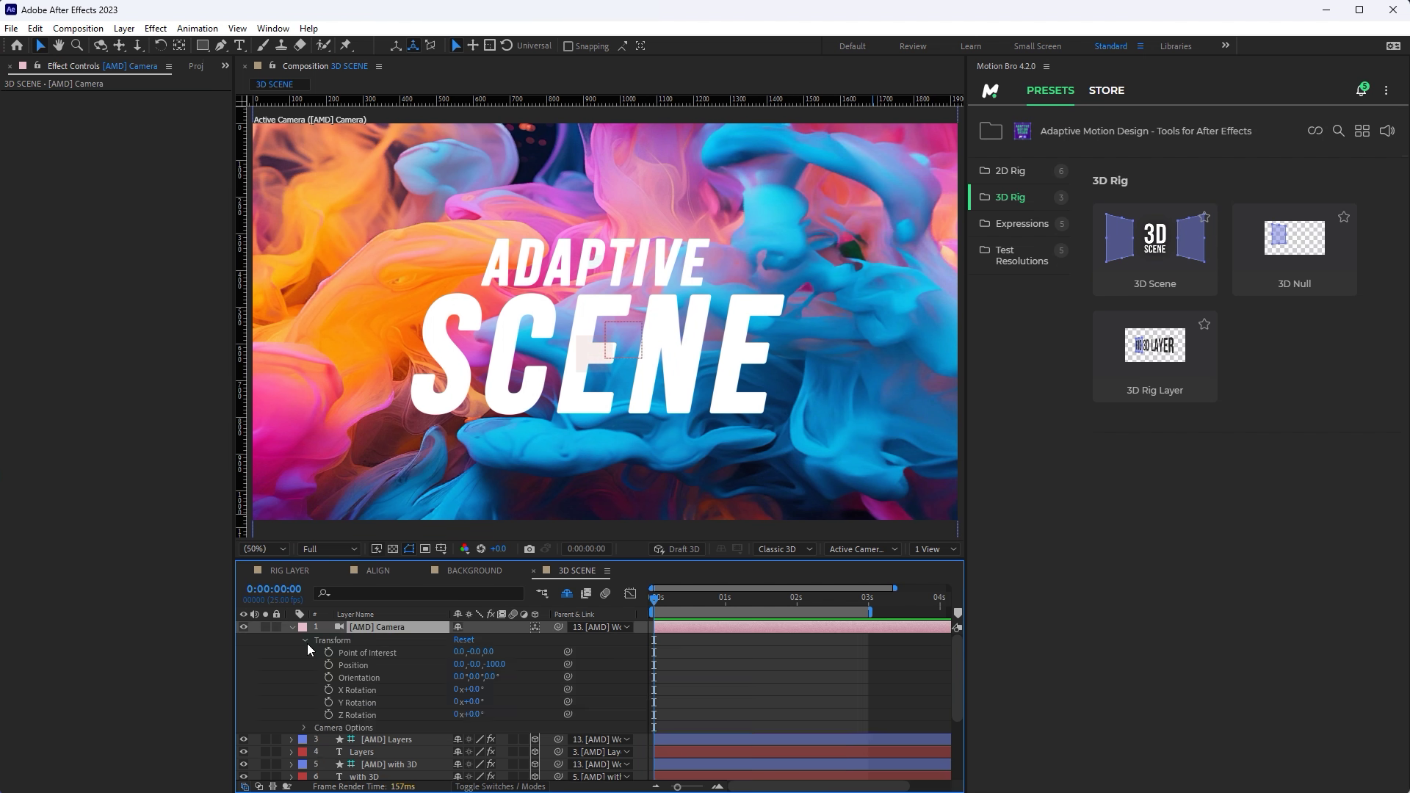
{"action": "key", "text": "ctrl+v"}
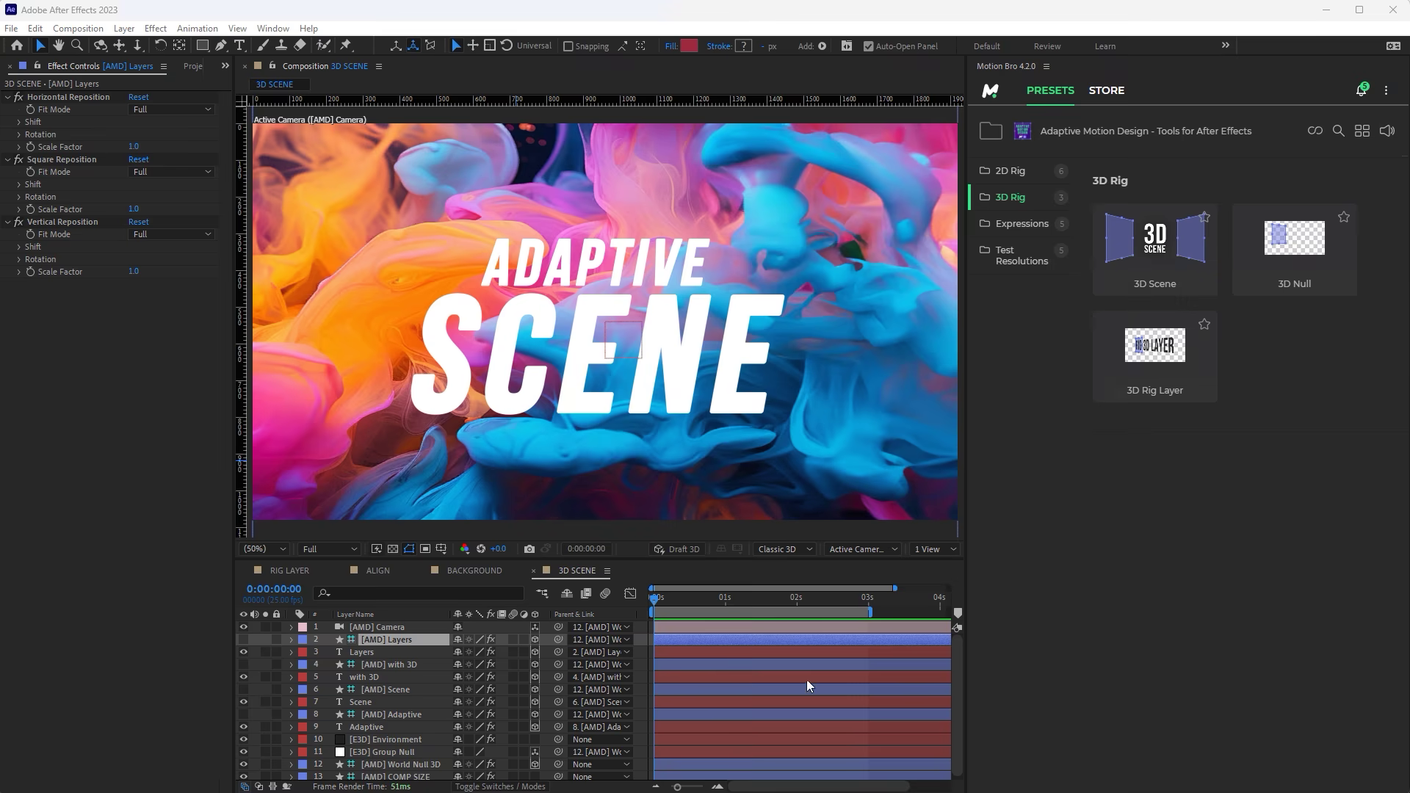
Preview the 3D SCENE composition in portrait, square and vertical frames via Test Resolutions
{"action": "left_click", "coordinate": [395, 776]}
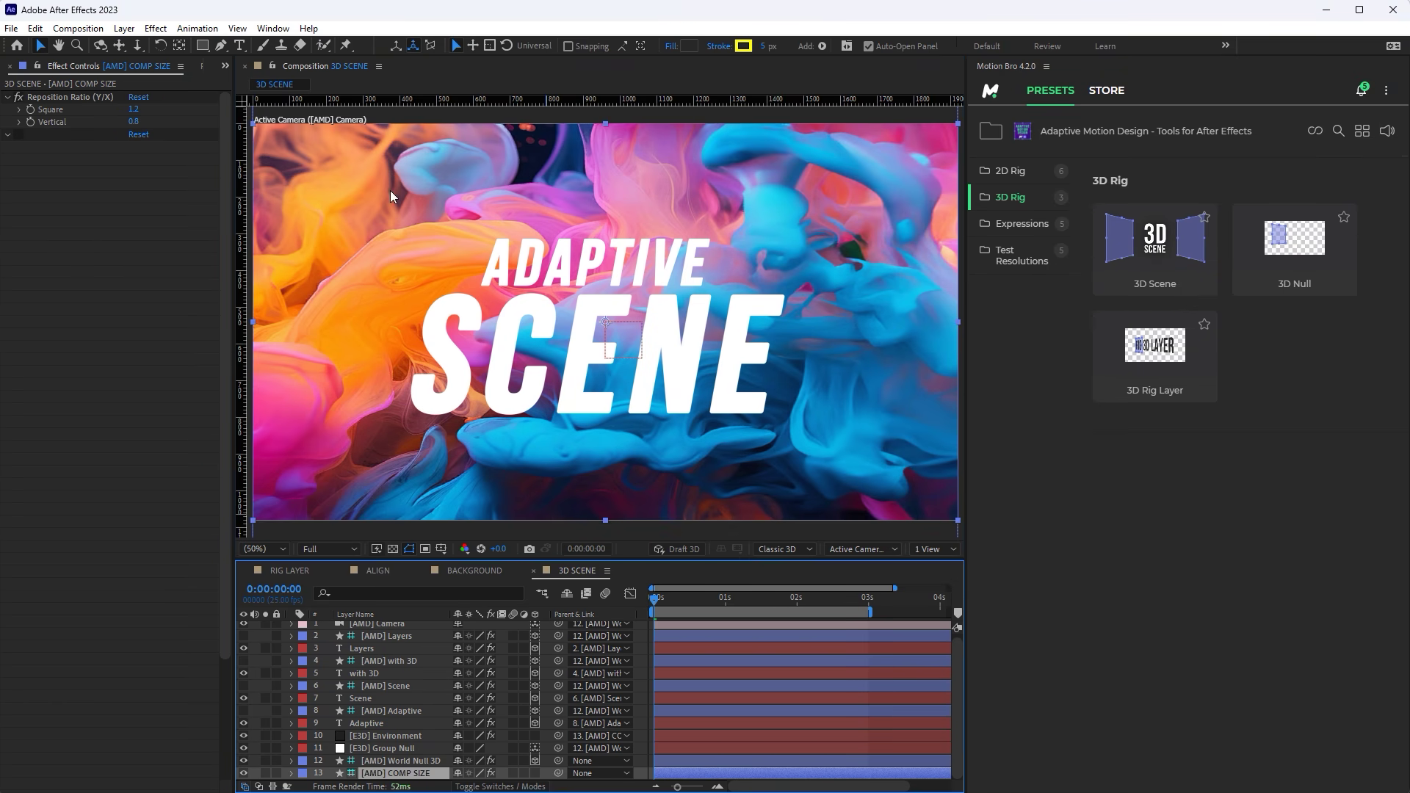
{"action": "left_click", "coordinate": [1022, 258]}
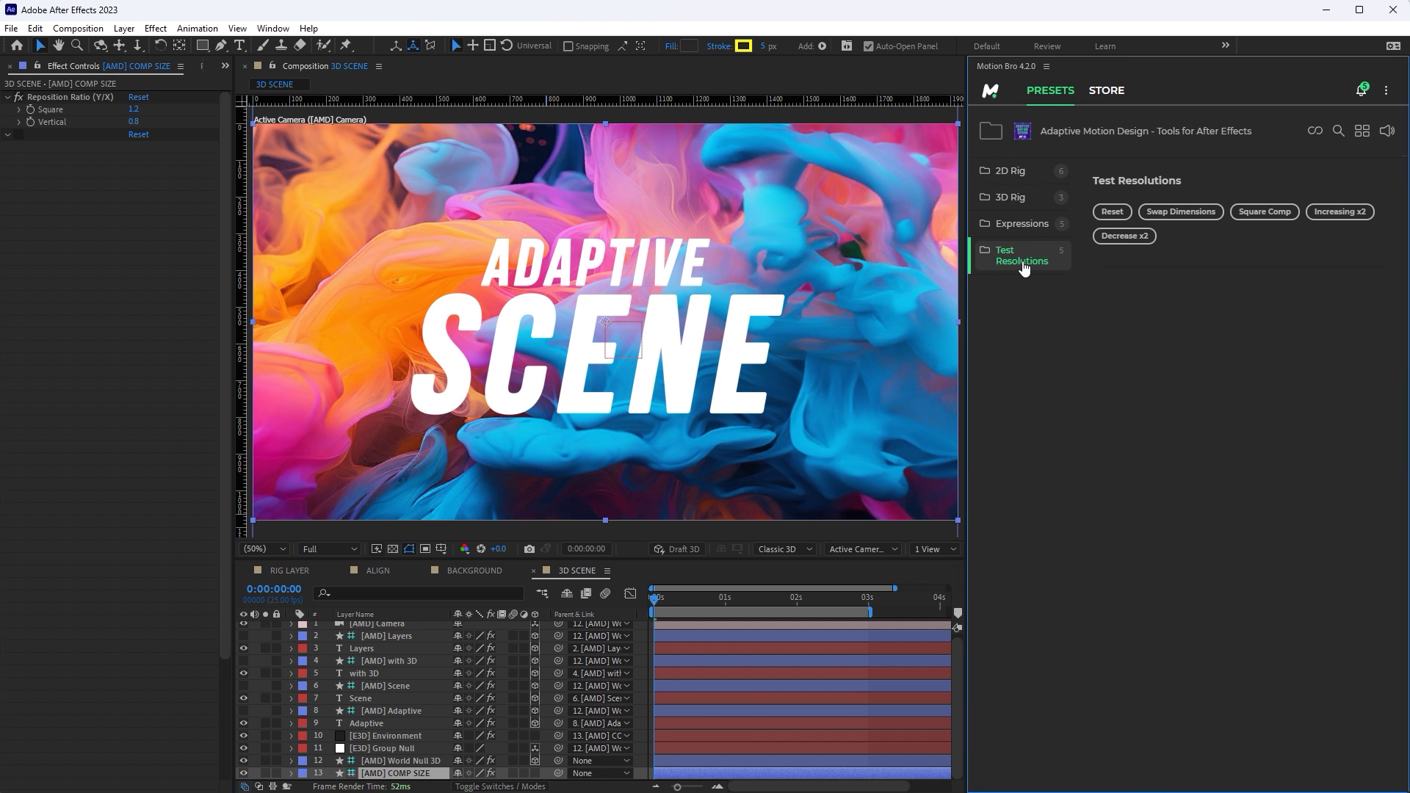
{"action": "left_click", "coordinate": [1178, 212]}
{"action": "left_click", "coordinate": [1258, 212]}
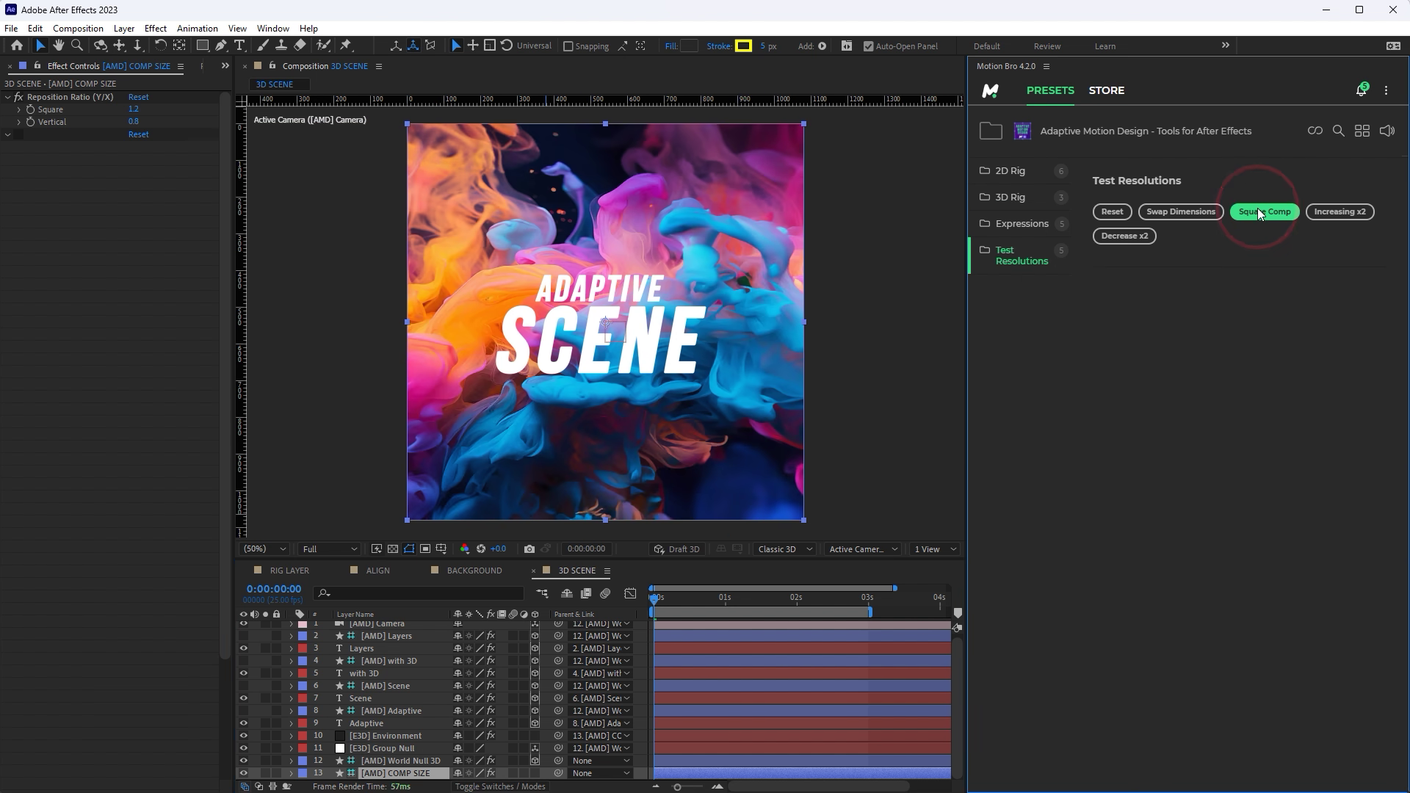
{"action": "left_click", "coordinate": [1204, 214]}
{"action": "left_click", "coordinate": [1208, 212]}
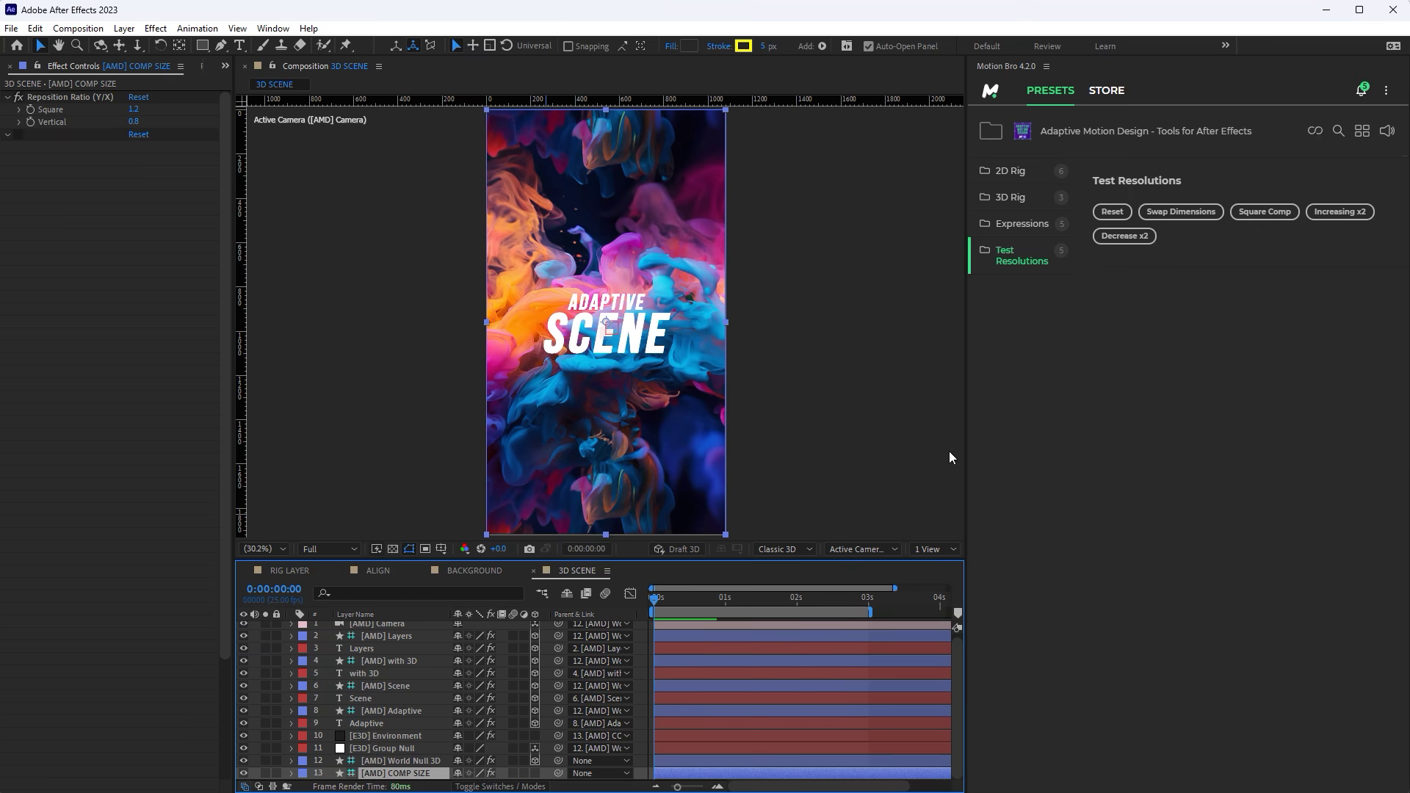
{"action": "left_click", "coordinate": [430, 760]}
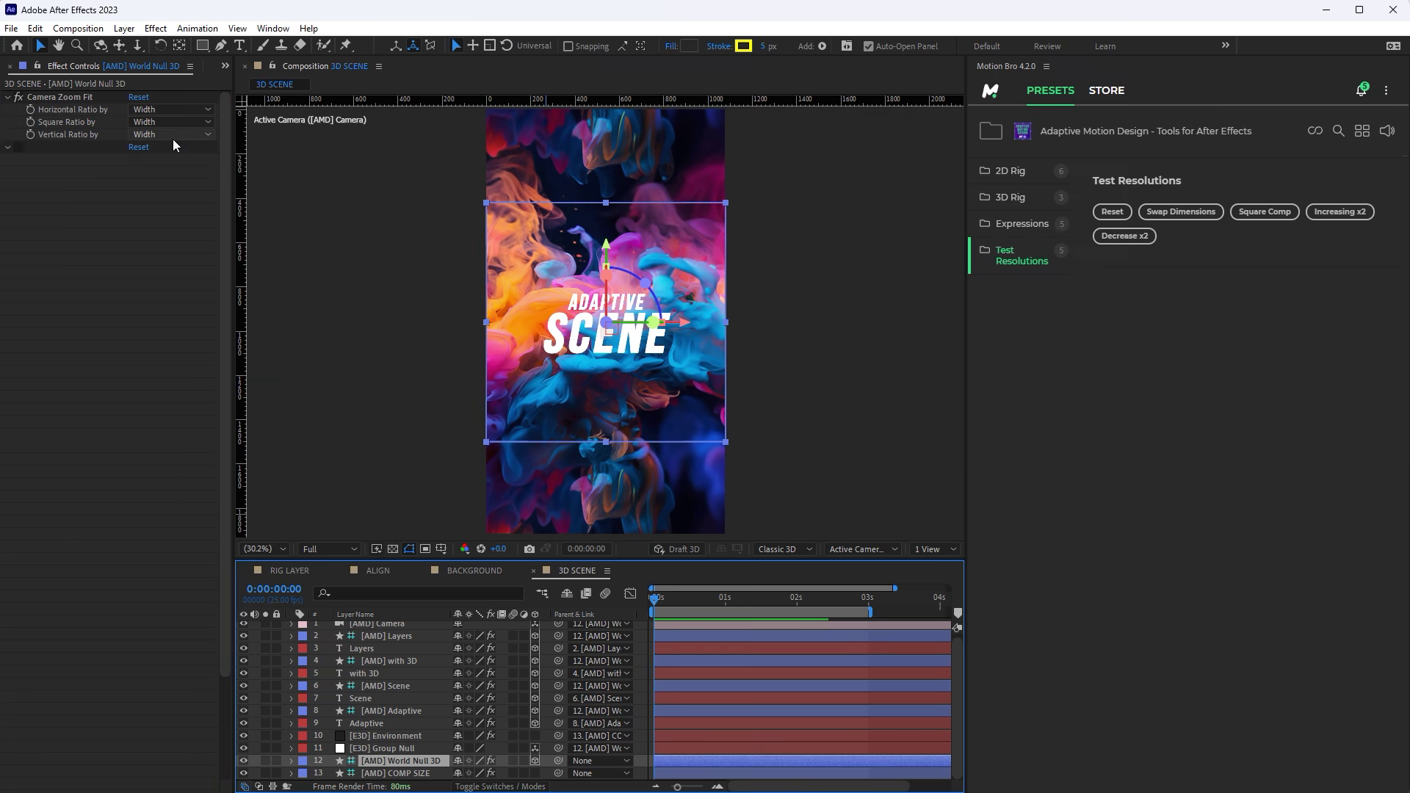
Base [AMD] World Null 3D's vertical ratio on Height and rescale the SCENE text
{"action": "left_click", "coordinate": [184, 142]}
{"action": "left_click", "coordinate": [180, 168]}
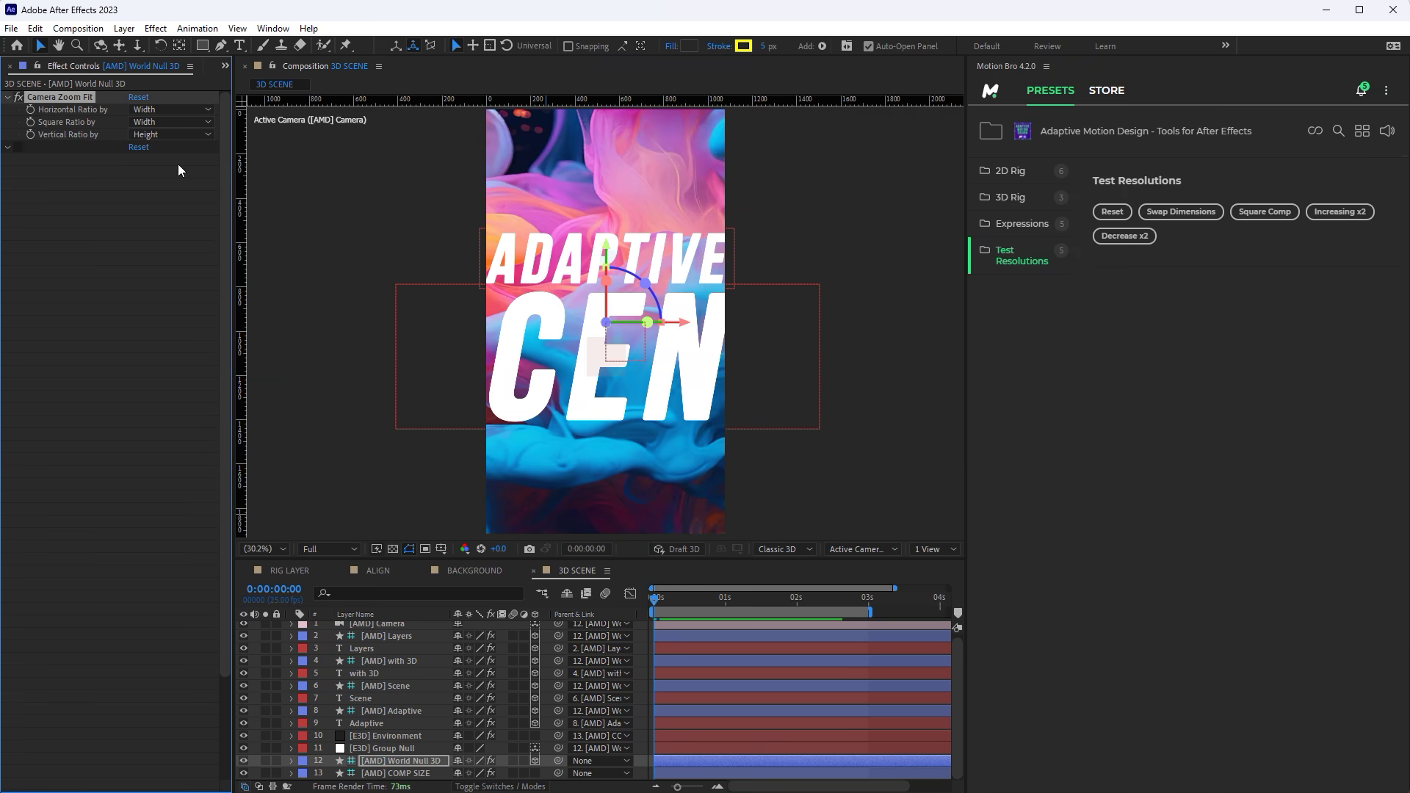
{"action": "left_click", "coordinate": [408, 685]}
{"action": "left_click_drag", "start_coordinate": [133, 271], "coordinate": [211, 278]}
Shrink the ADAPTIVE text for portrait, then check landscape and swap back to portrait
{"action": "key", "text": "ctrl+Down"}
{"action": "key", "text": "ctrl+Down"}
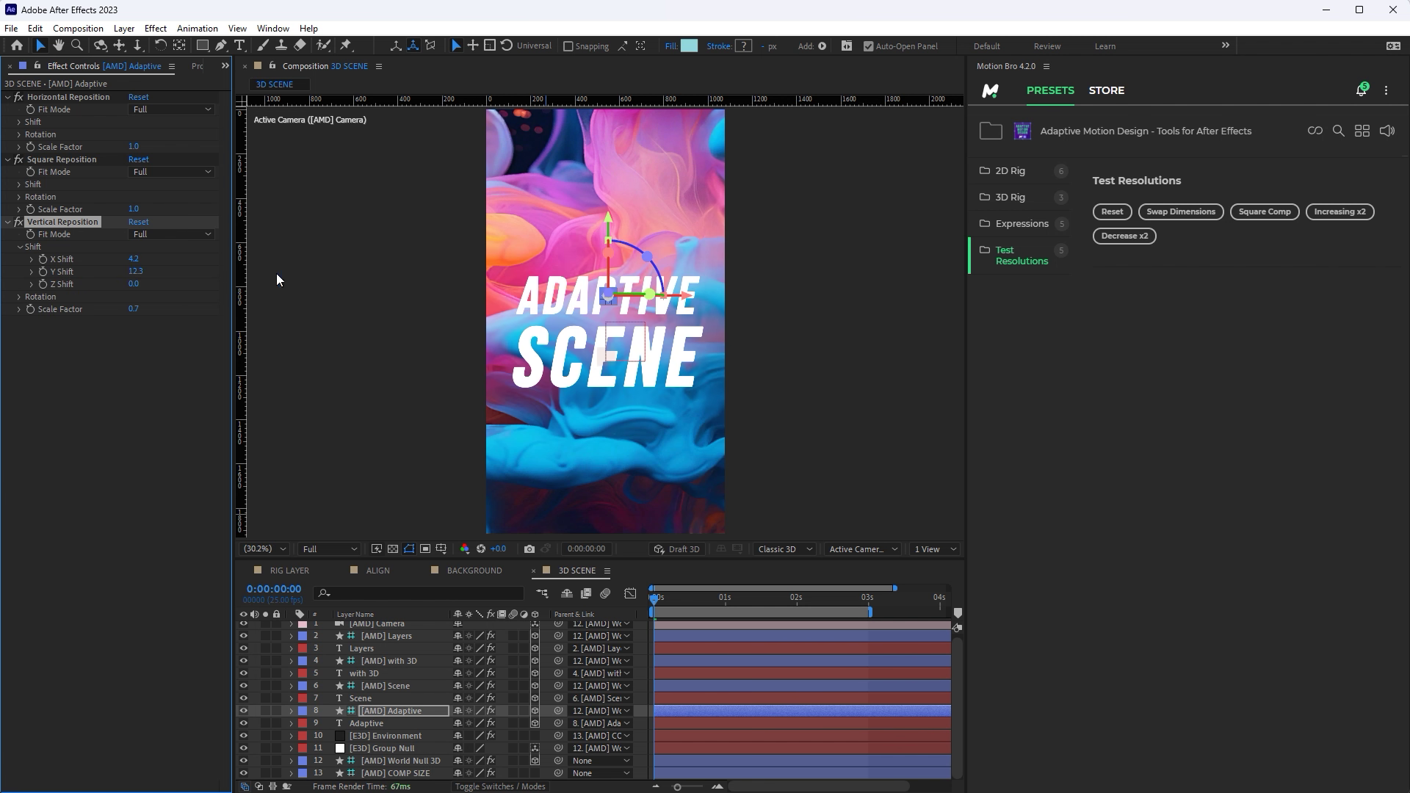
{"action": "left_click", "coordinate": [1212, 212]}
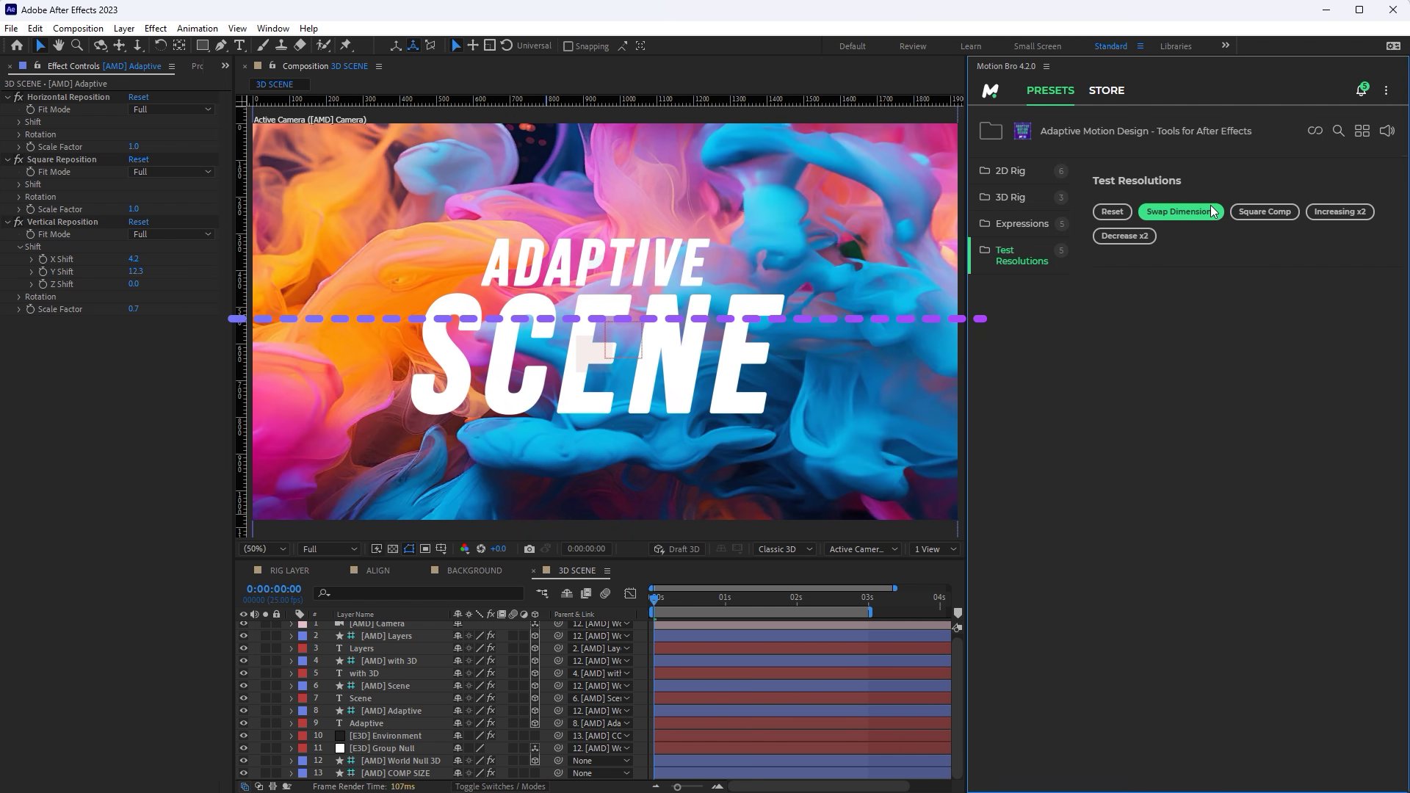
{"action": "left_click", "coordinate": [1211, 211]}
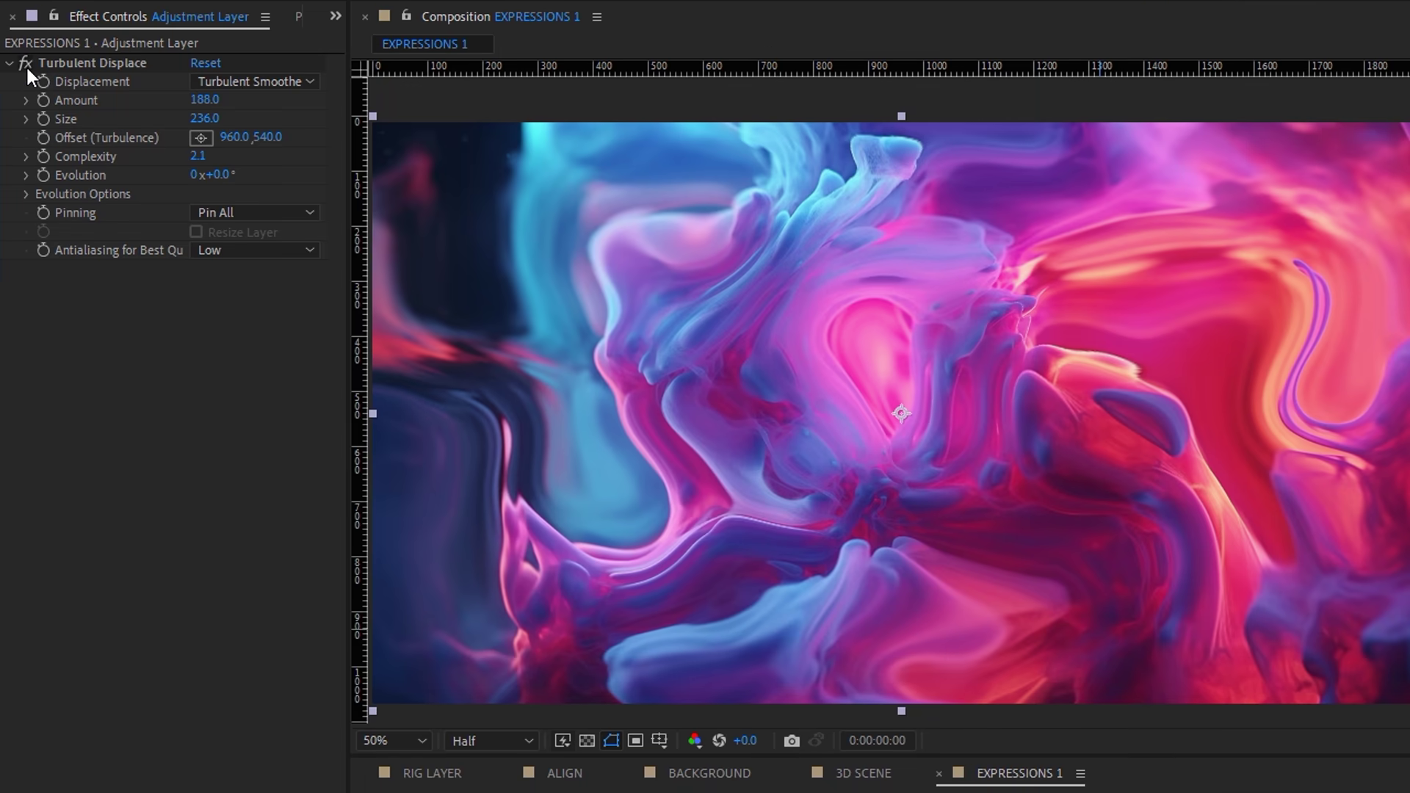
Toggle Turbulent Displace off and on, scale the layer up, and reduce the turbulence Size
{"action": "left_click", "coordinate": [18, 96]}
{"action": "left_click", "coordinate": [25, 65]}
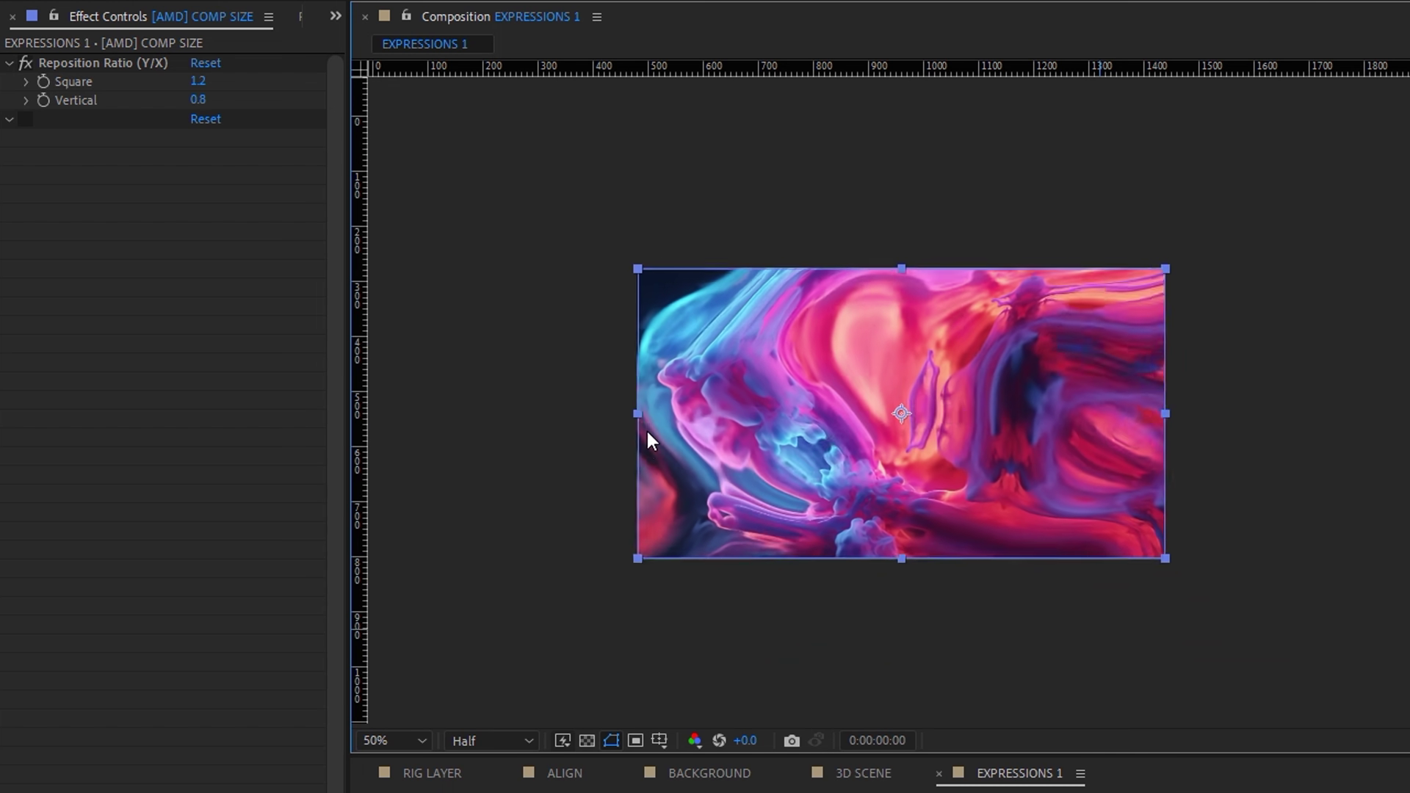
{"action": "left_click_drag", "start_coordinate": [647, 433], "coordinate": [471, 132]}
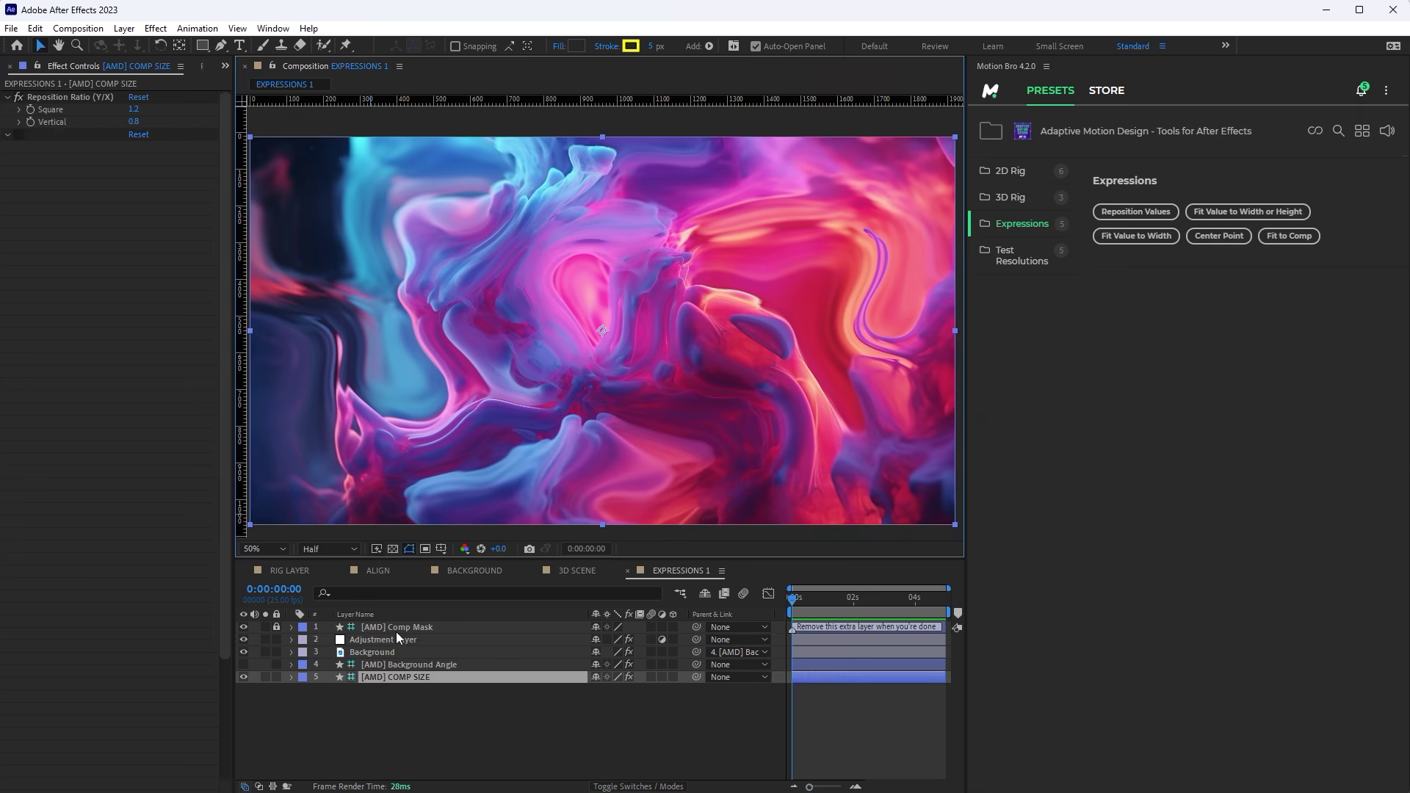
{"action": "left_click", "coordinate": [397, 640]}
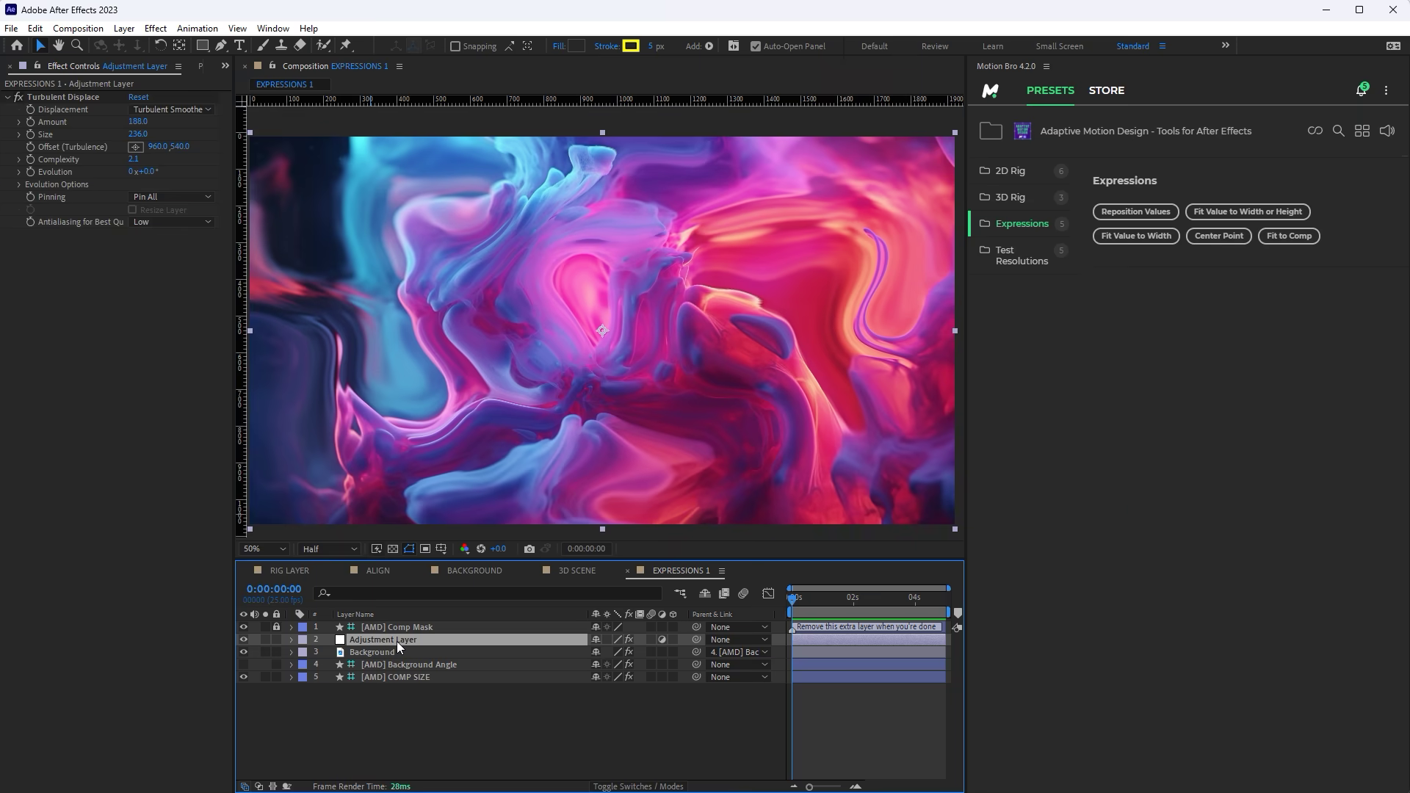
{"action": "mouse_move", "coordinate": [150, 139]}
{"action": "left_mouse_down"}
{"action": "mouse_move", "coordinate": [44, 139]}
{"action": "mouse_move", "coordinate": [110, 146]}
{"action": "left_mouse_up"}
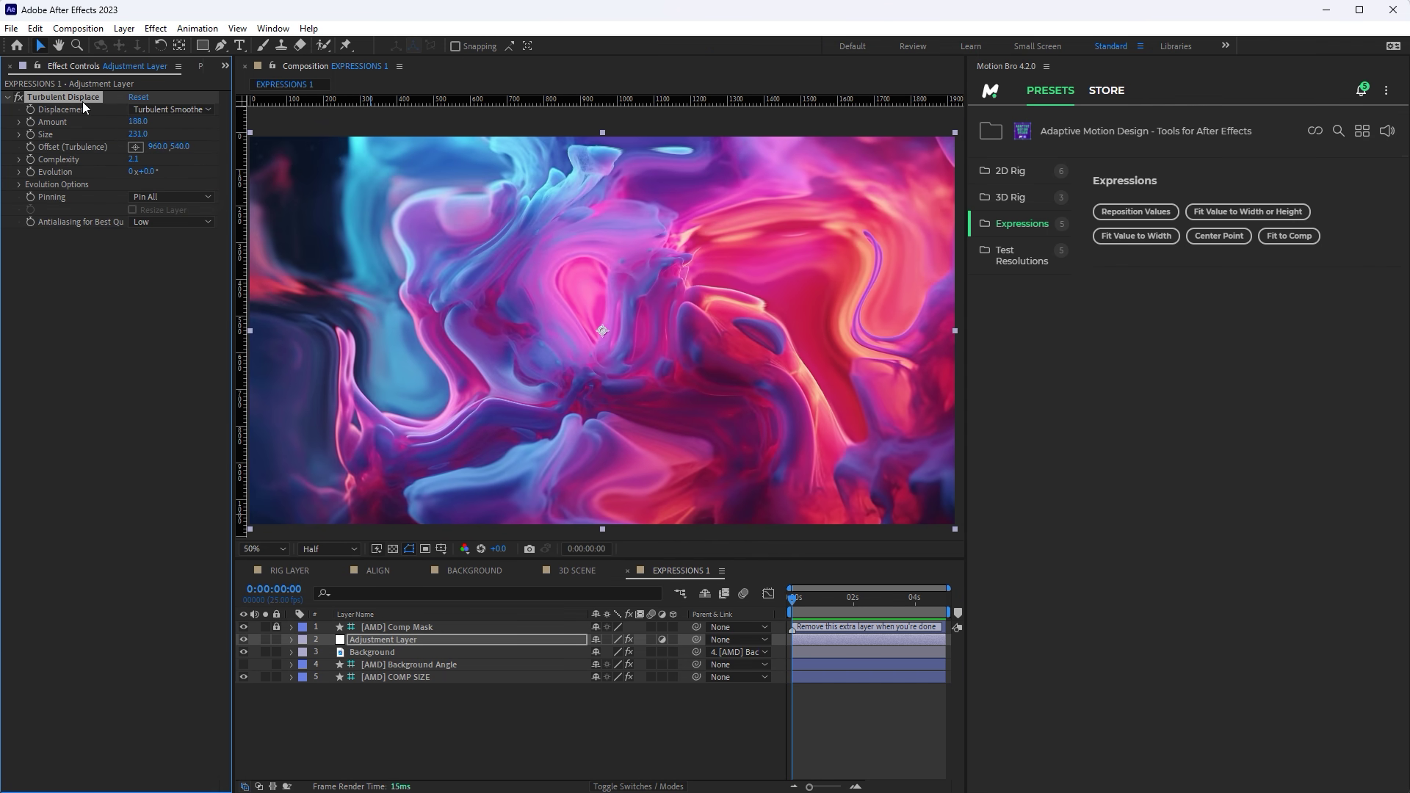
Make Turbulent Displace Size fit to the composition width, then shrink the background footage
{"action": "key", "text": "e"}
{"action": "left_click", "coordinate": [383, 702]}
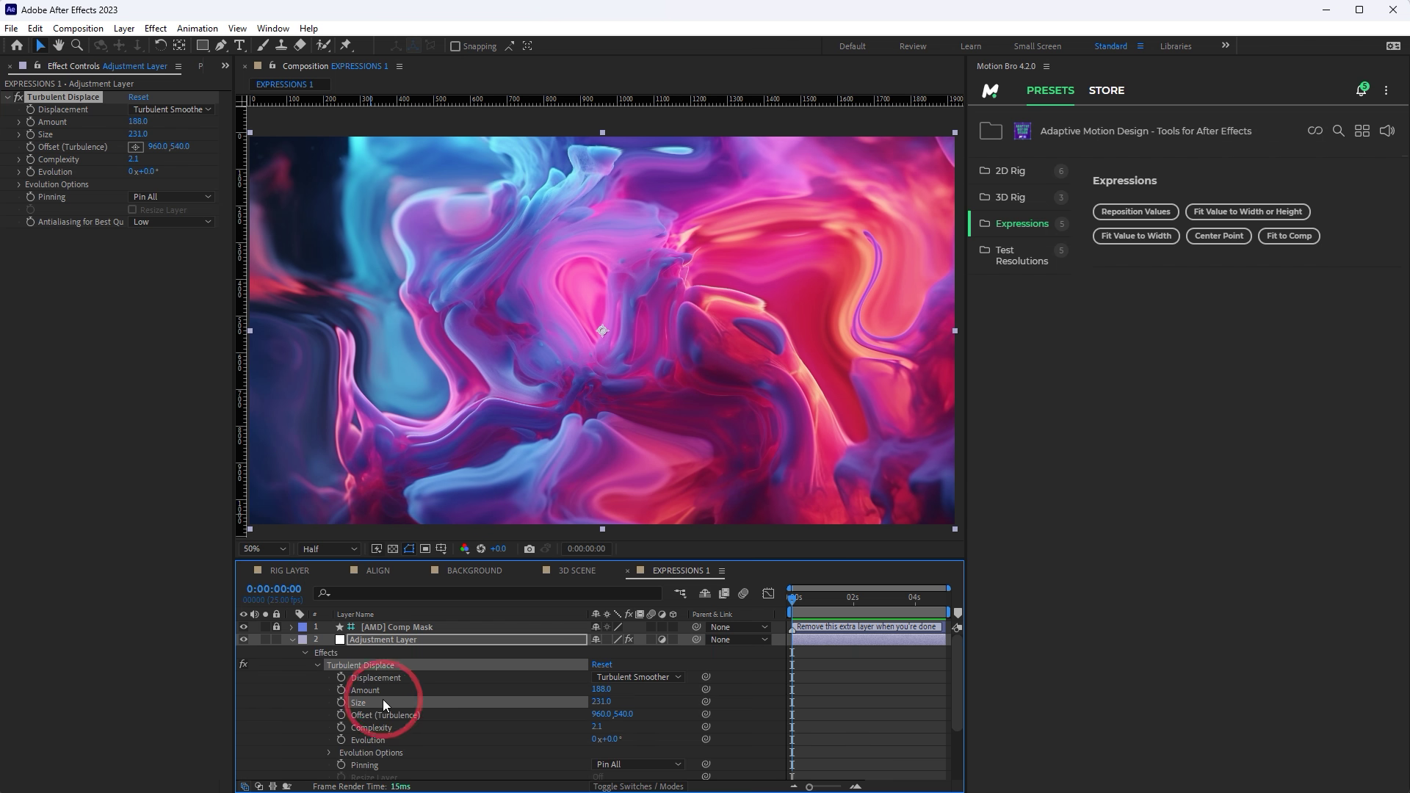
{"action": "left_click", "coordinate": [1115, 238]}
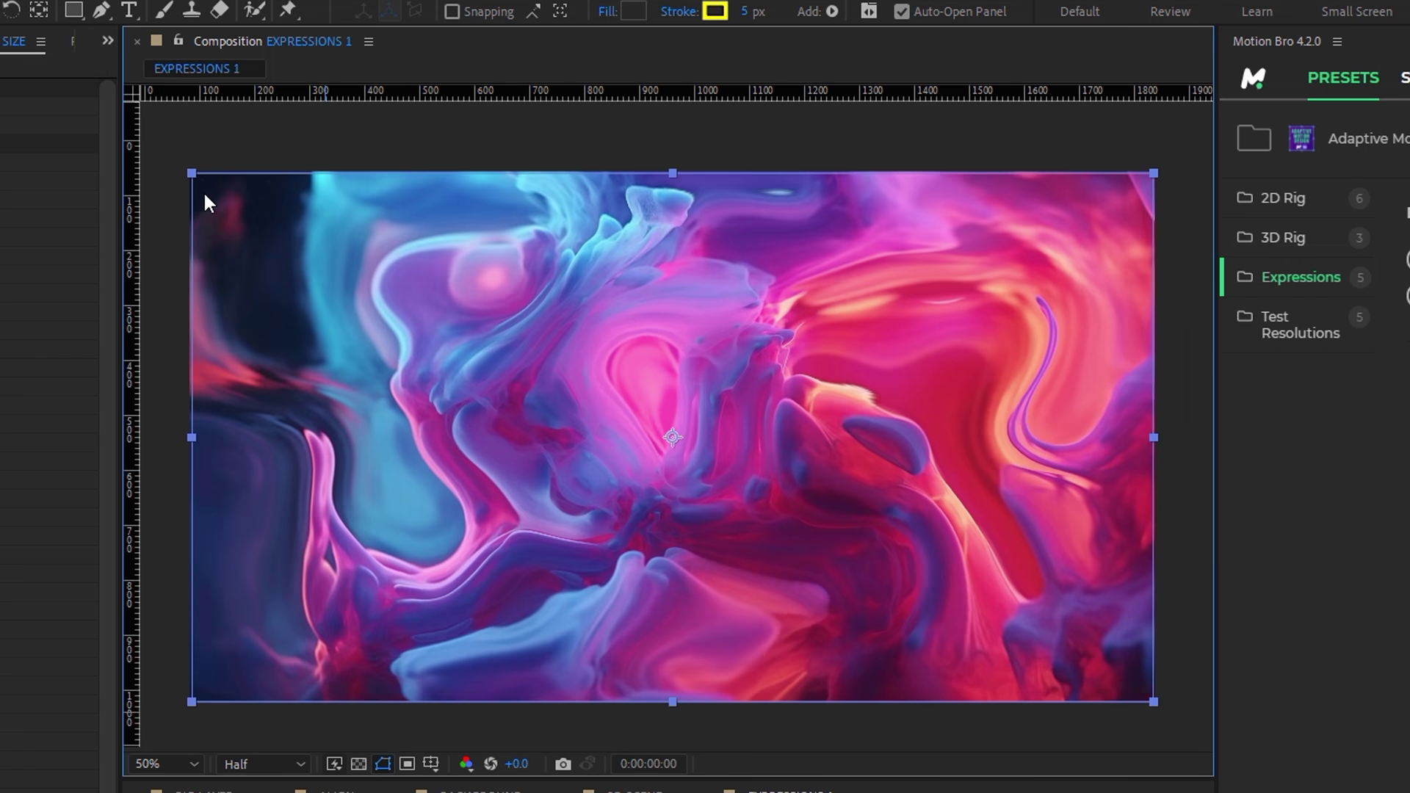
{"action": "left_click_drag", "start_coordinate": [205, 195], "coordinate": [166, 160]}
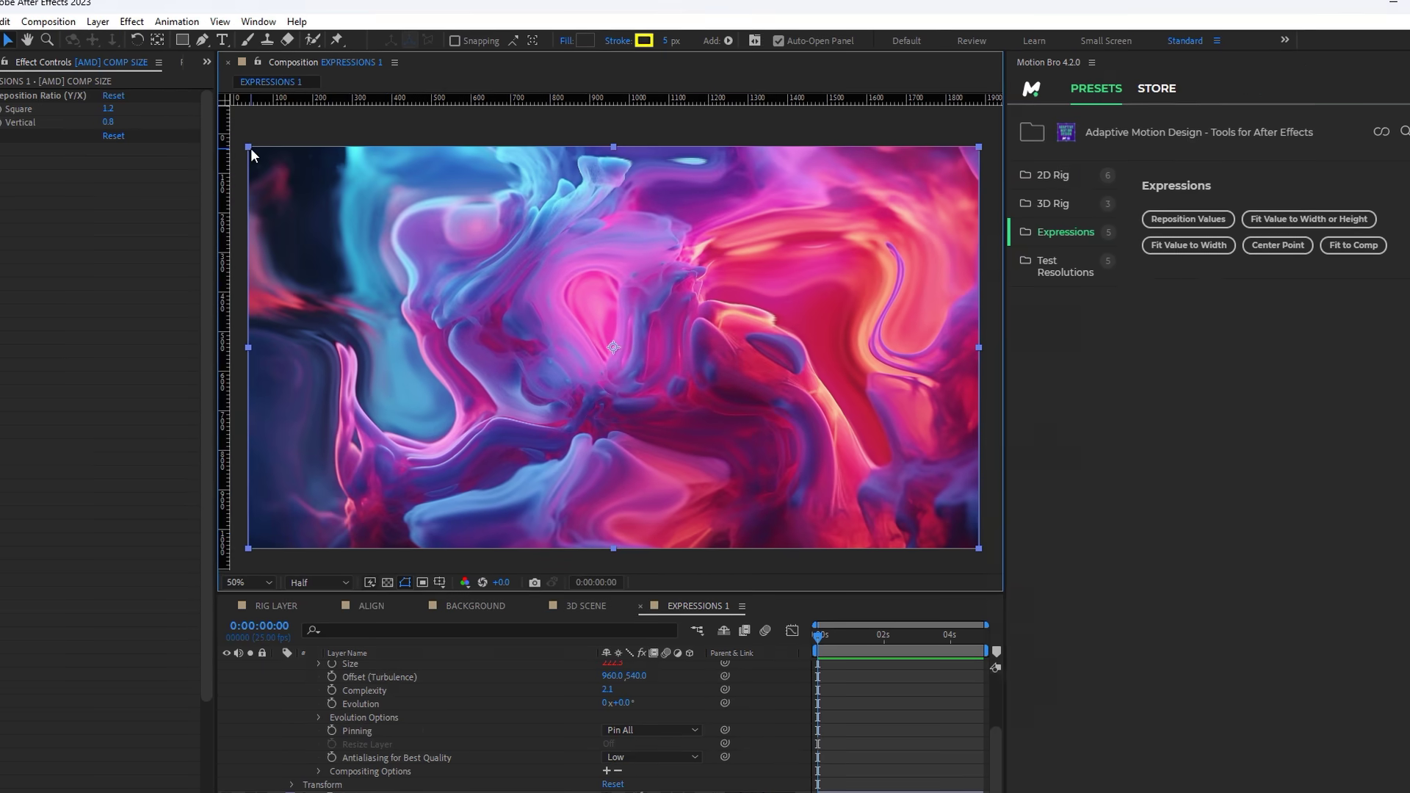
Apply Motion Bro's Center Point to the Size property so the effect follows the composition centre
{"action": "scroll", "coordinate": [358, 714], "scroll_direction": "up", "scroll_amount": 1}
{"action": "left_click", "coordinate": [365, 700]}
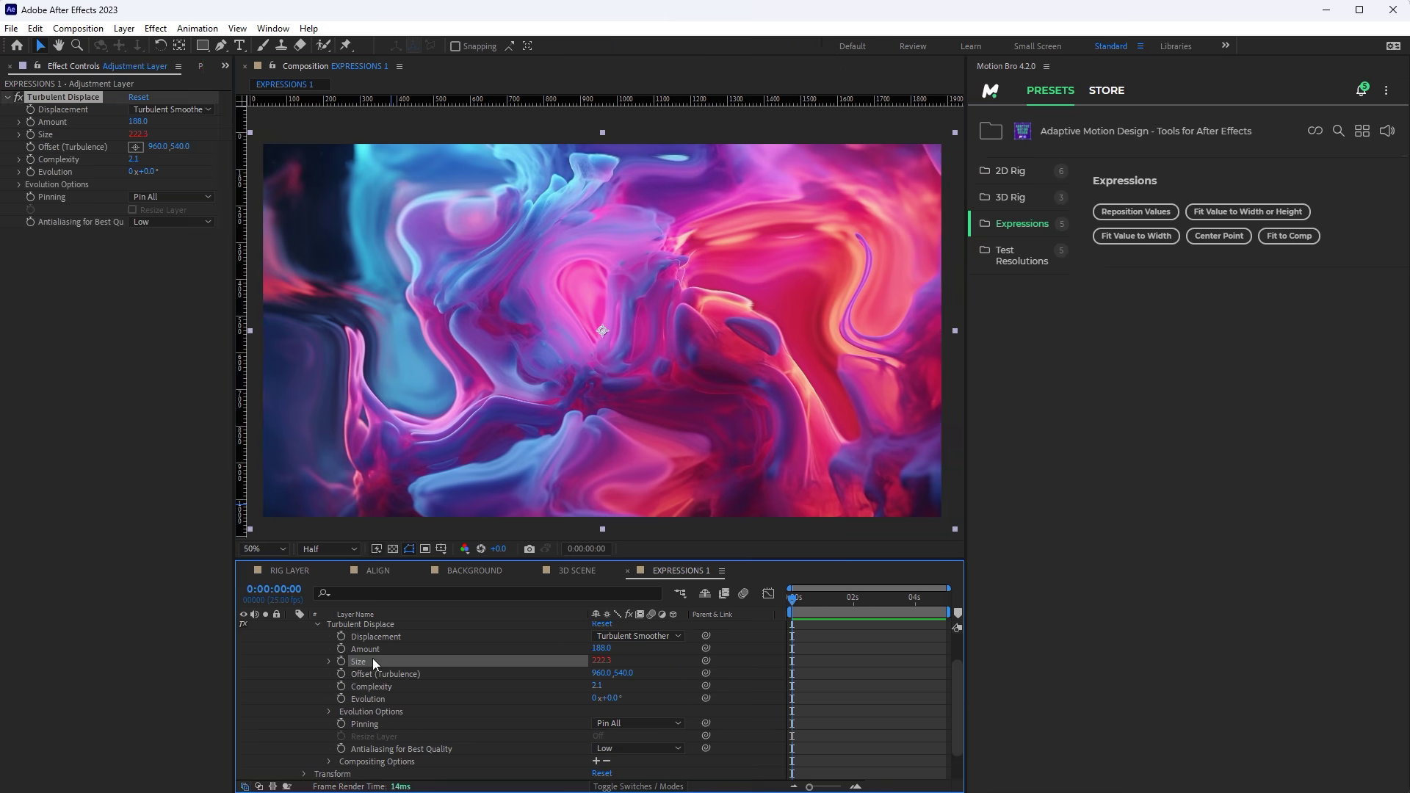
{"action": "left_click", "coordinate": [1237, 237]}
{"action": "scroll", "coordinate": [543, 705], "scroll_direction": "down", "scroll_amount": 1}
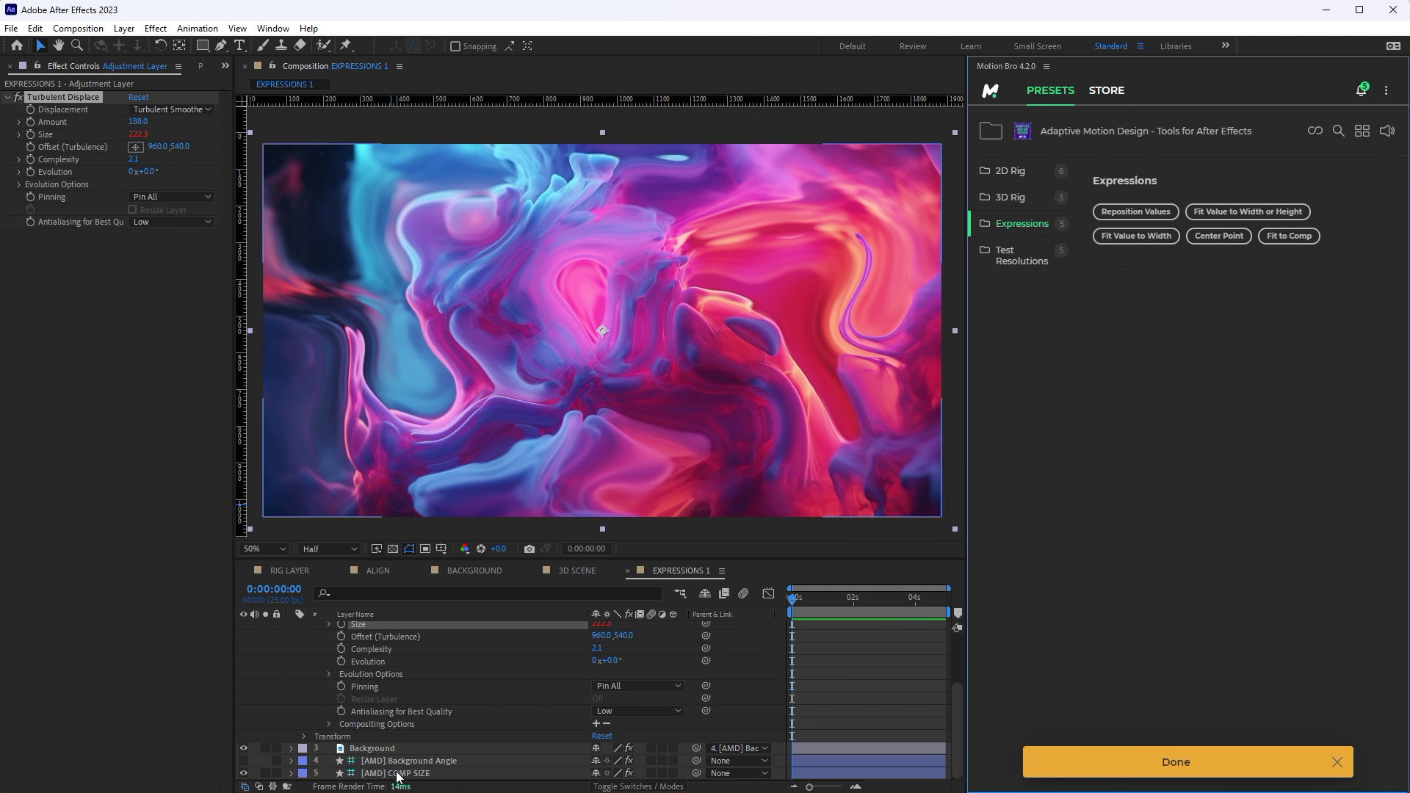
{"action": "left_click", "coordinate": [397, 775]}
{"action": "left_click_drag", "start_coordinate": [264, 146], "coordinate": [420, 261]}
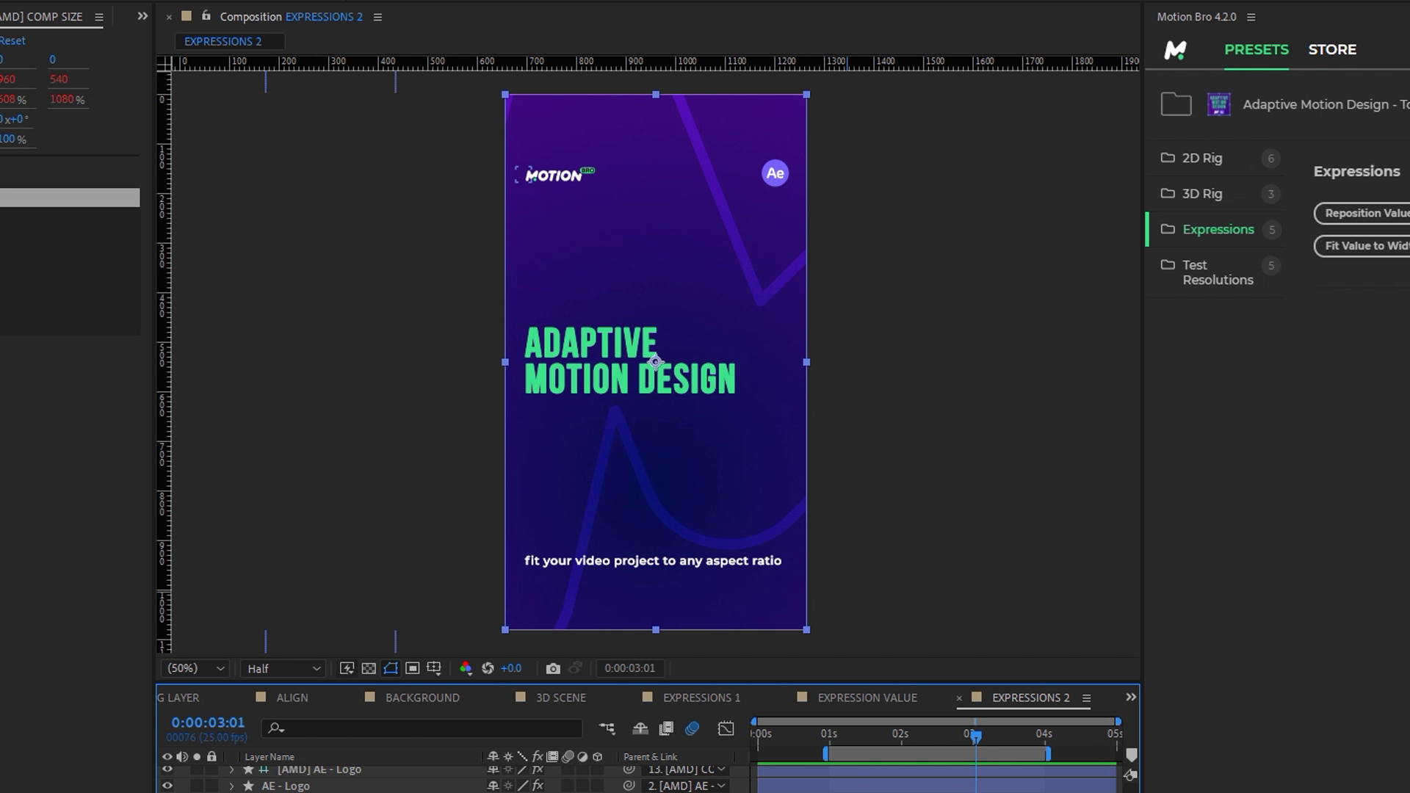
Duplicate the title layer and rename the copy Adaptive Motion Design (Vertical)
{"action": "left_click", "coordinate": [394, 689]}
{"action": "key", "text": "ctrl+d"}
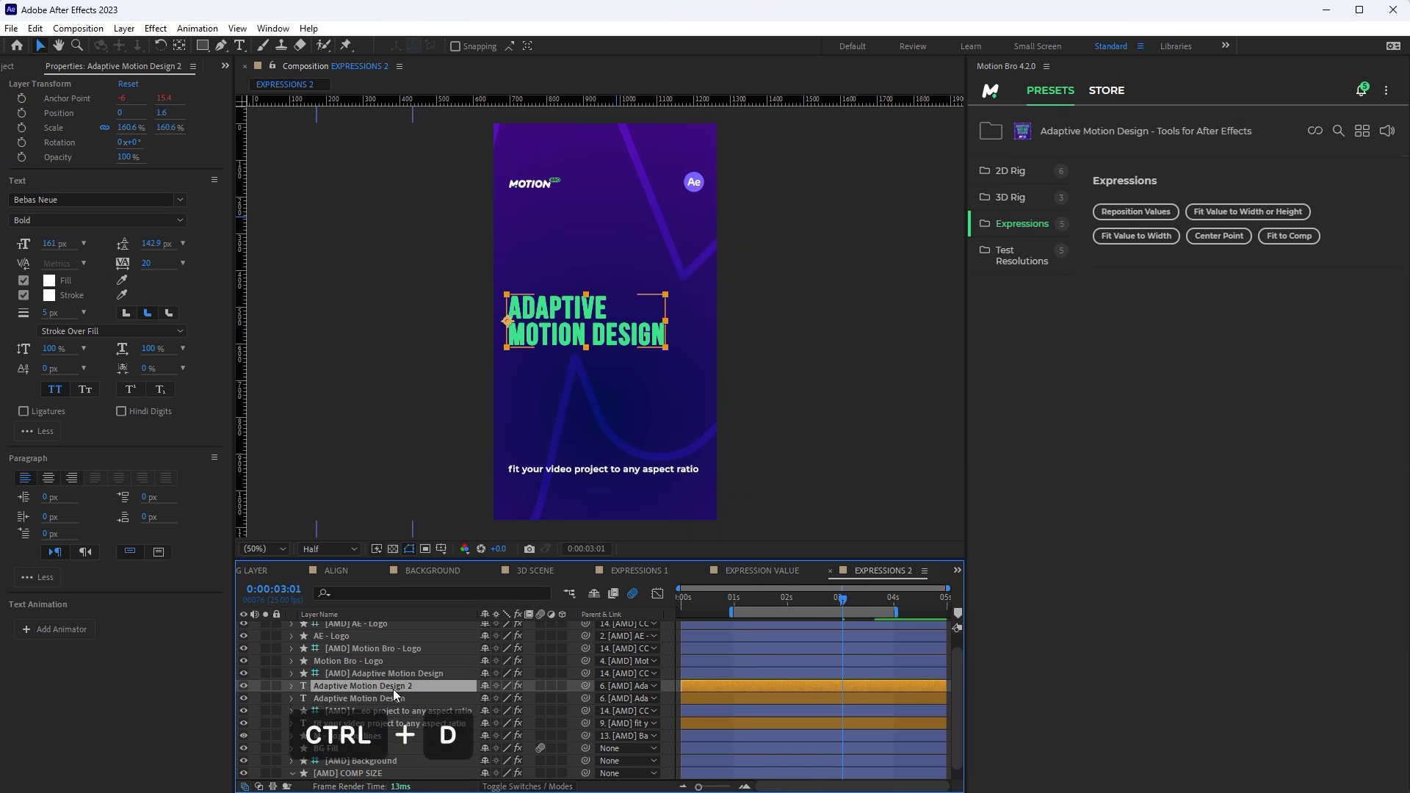
{"action": "key", "text": "Return"}
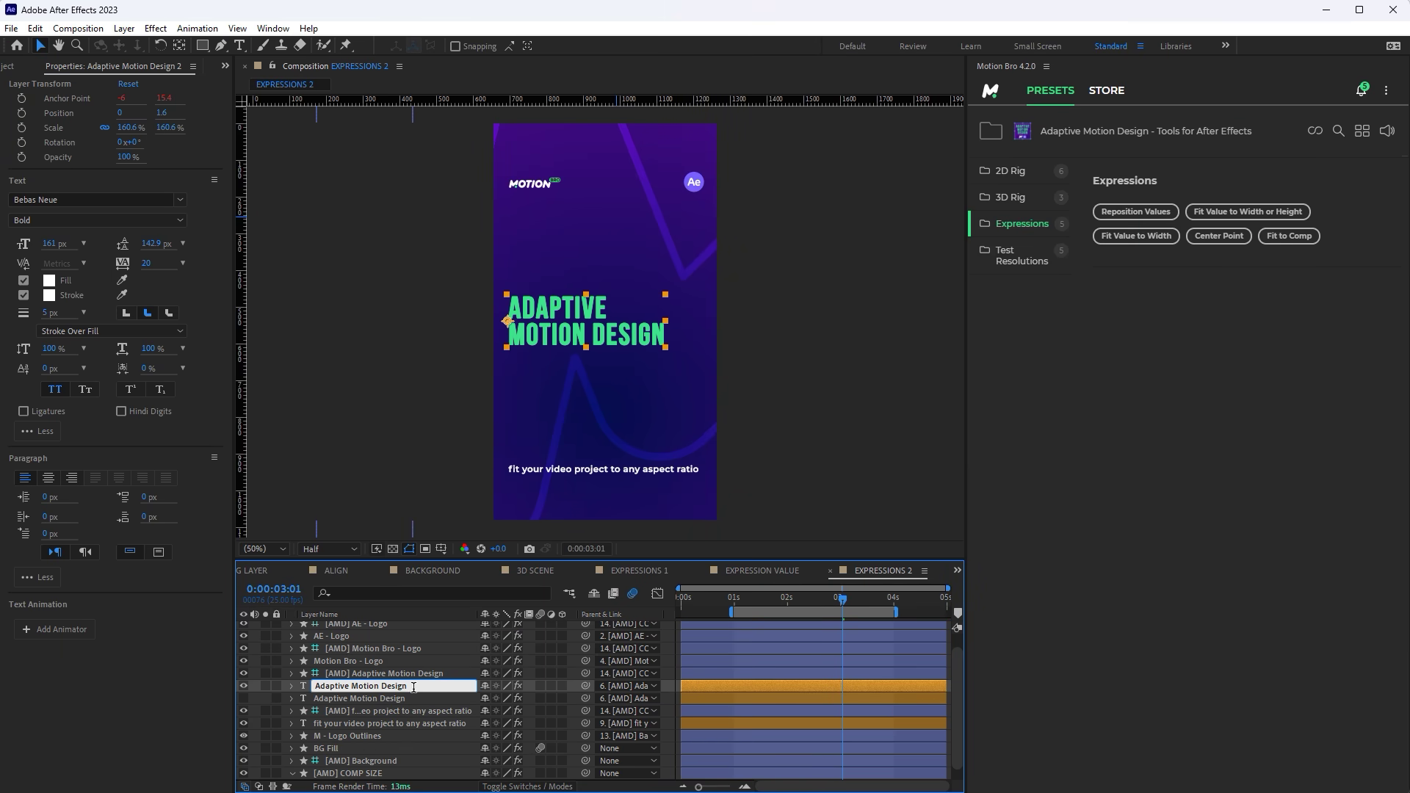
{"action": "type", "text": "(Vertical)"}
{"action": "key", "text": "Return"}
Centre the copy's paragraph and break it into three lines: ADAPTIVE, MOTION, DESIGN
{"action": "left_click", "coordinate": [49, 477]}
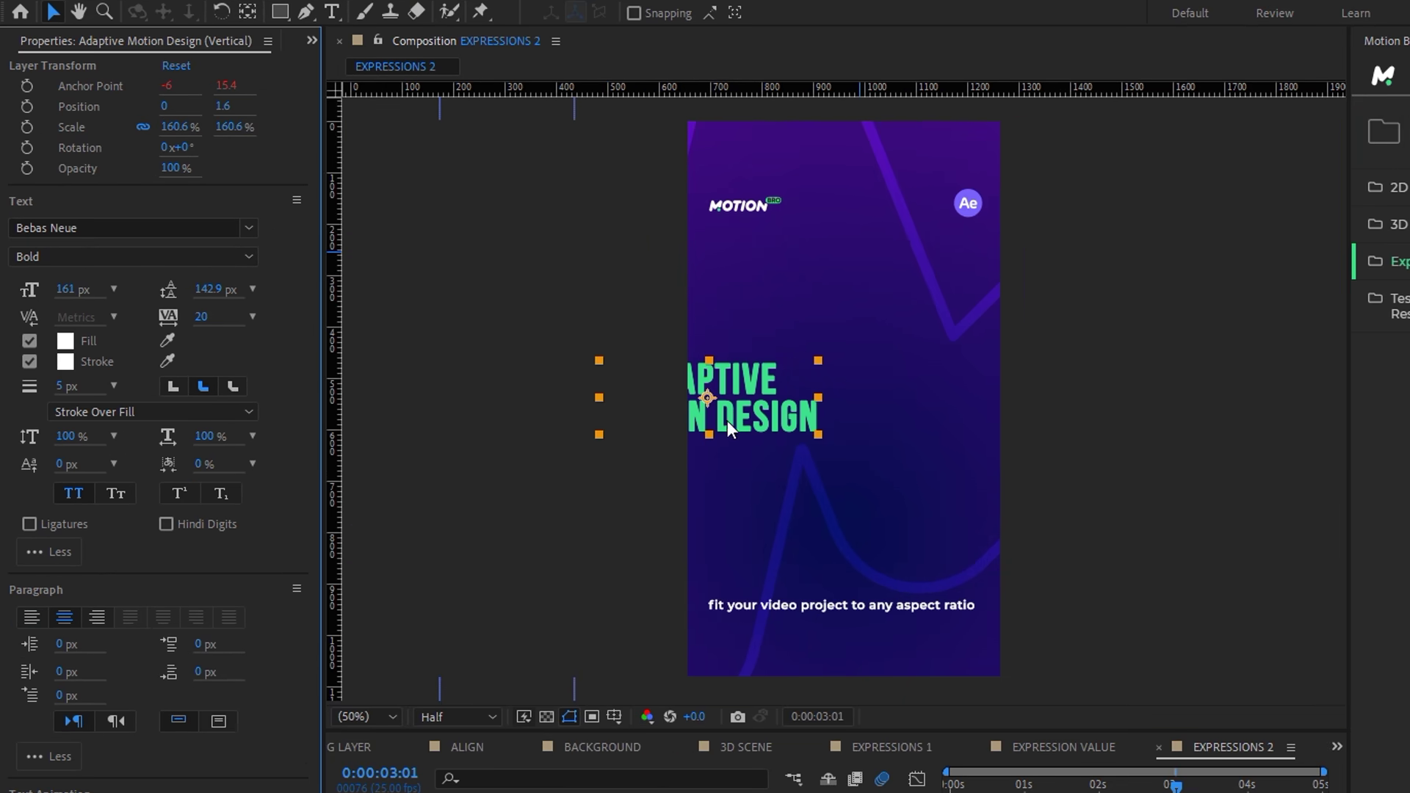
{"action": "double_click", "coordinate": [727, 426]}
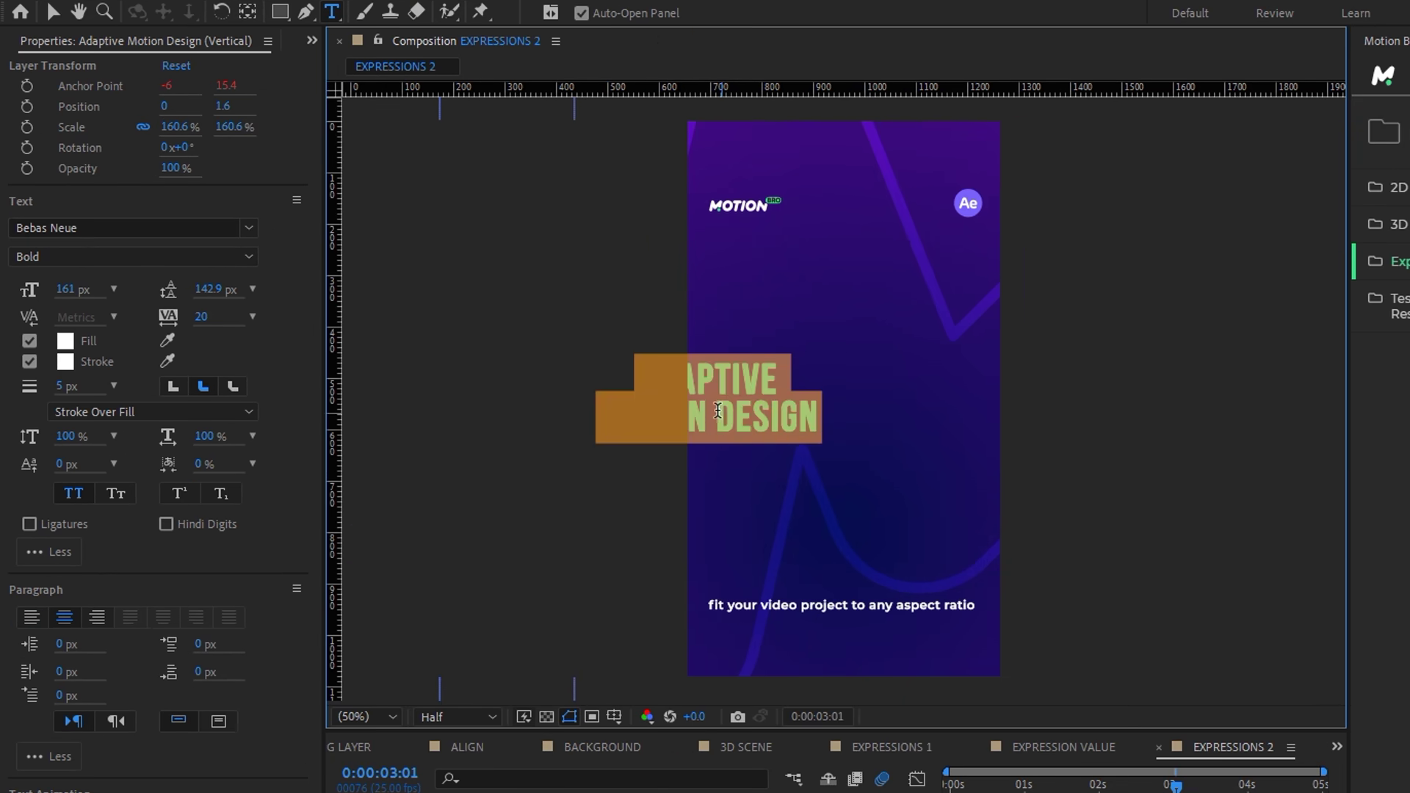
{"action": "left_click", "coordinate": [721, 419]}
{"action": "key", "text": "Return"}
{"action": "left_click", "coordinate": [54, 12]}
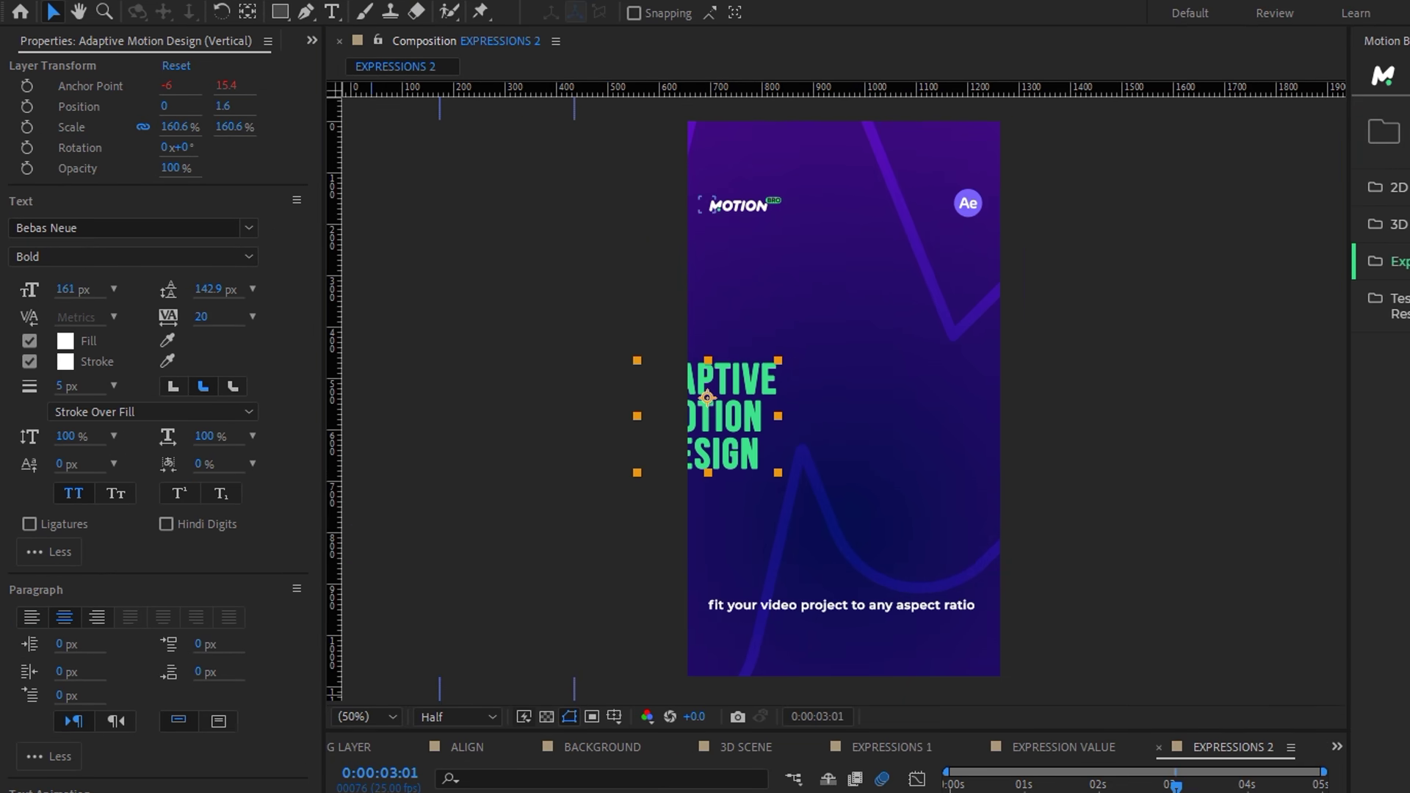
{"action": "key", "text": "F3"}
{"action": "left_click", "coordinate": [84, 293]}
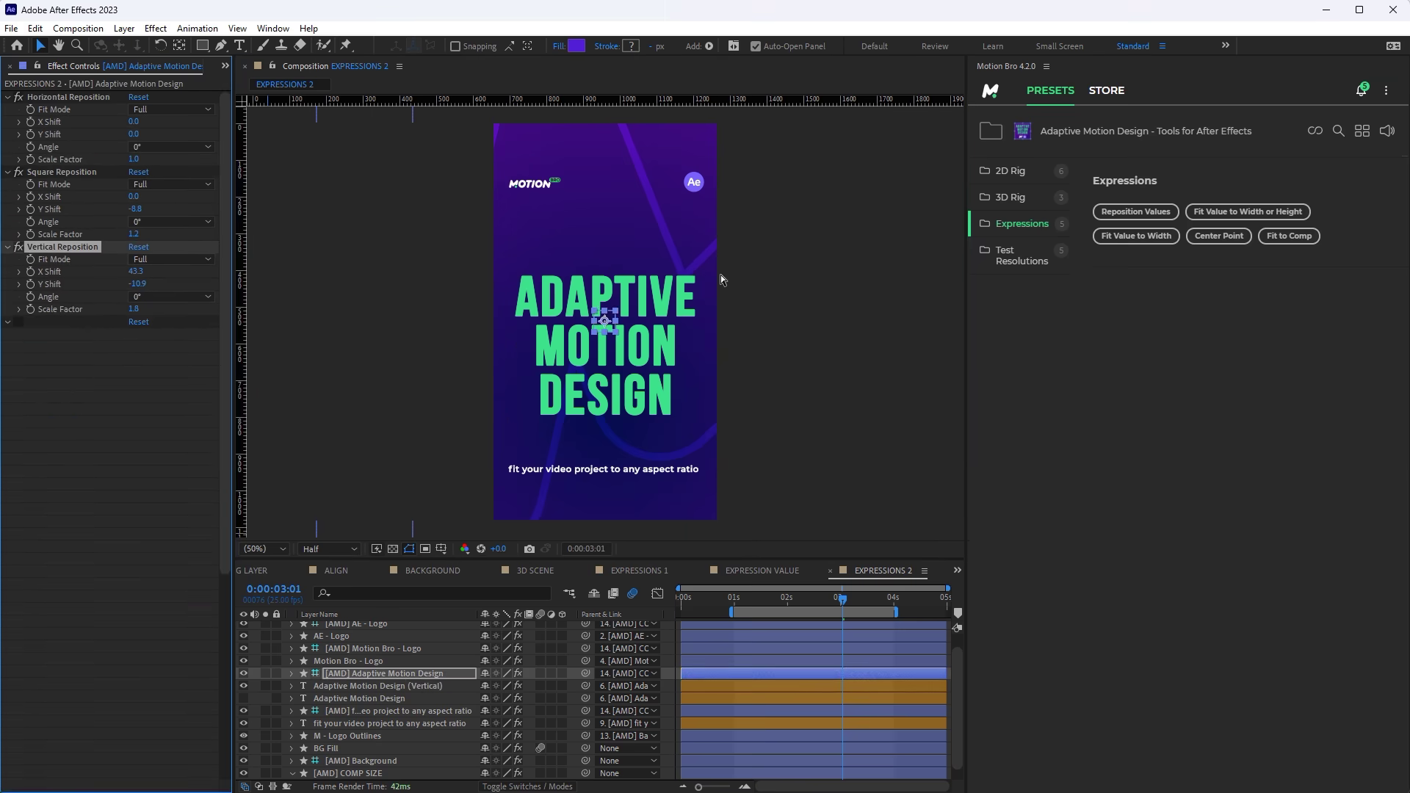
Show both title layers' Opacity and add Reposition Values expressions to them
{"action": "left_click", "coordinate": [645, 354]}
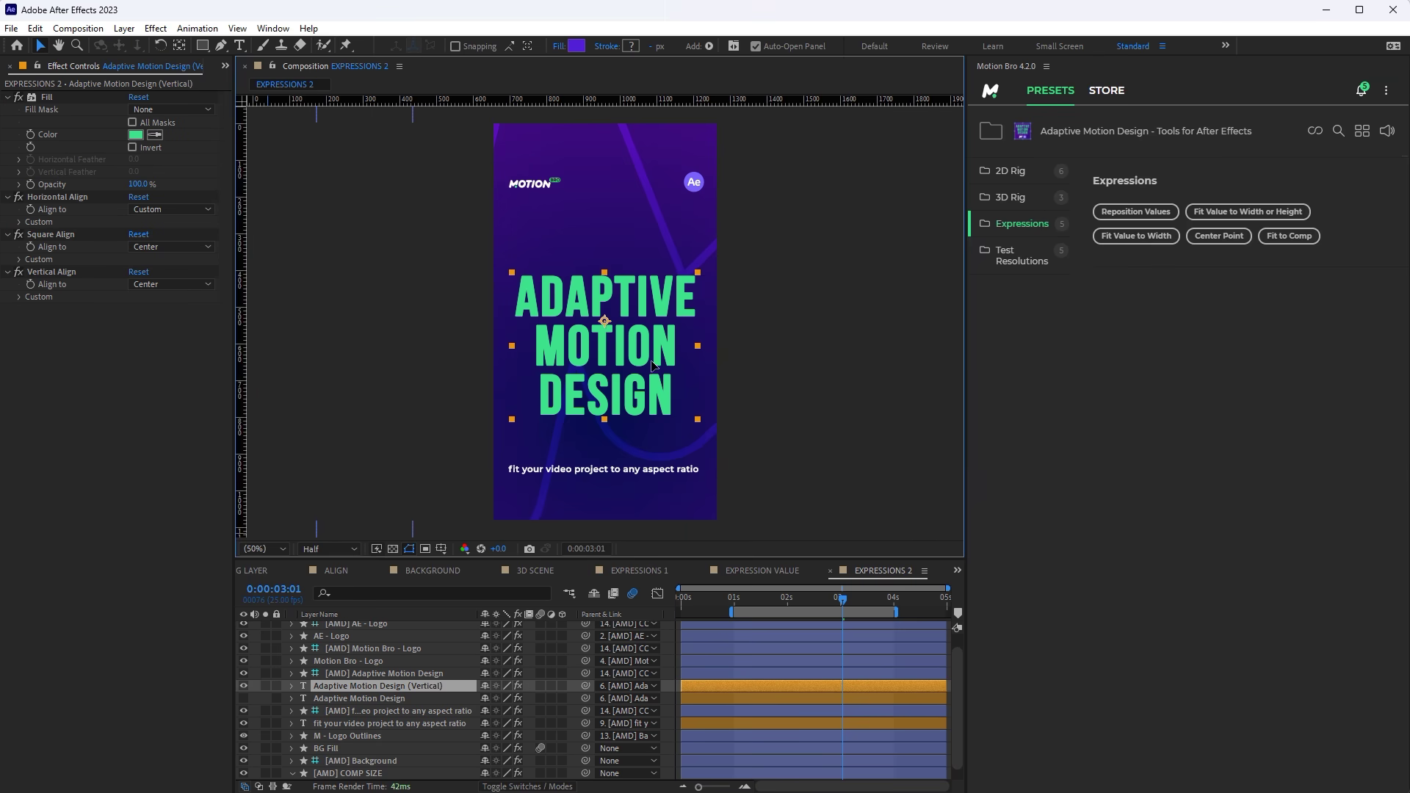
{"action": "left_click", "coordinate": [243, 697]}
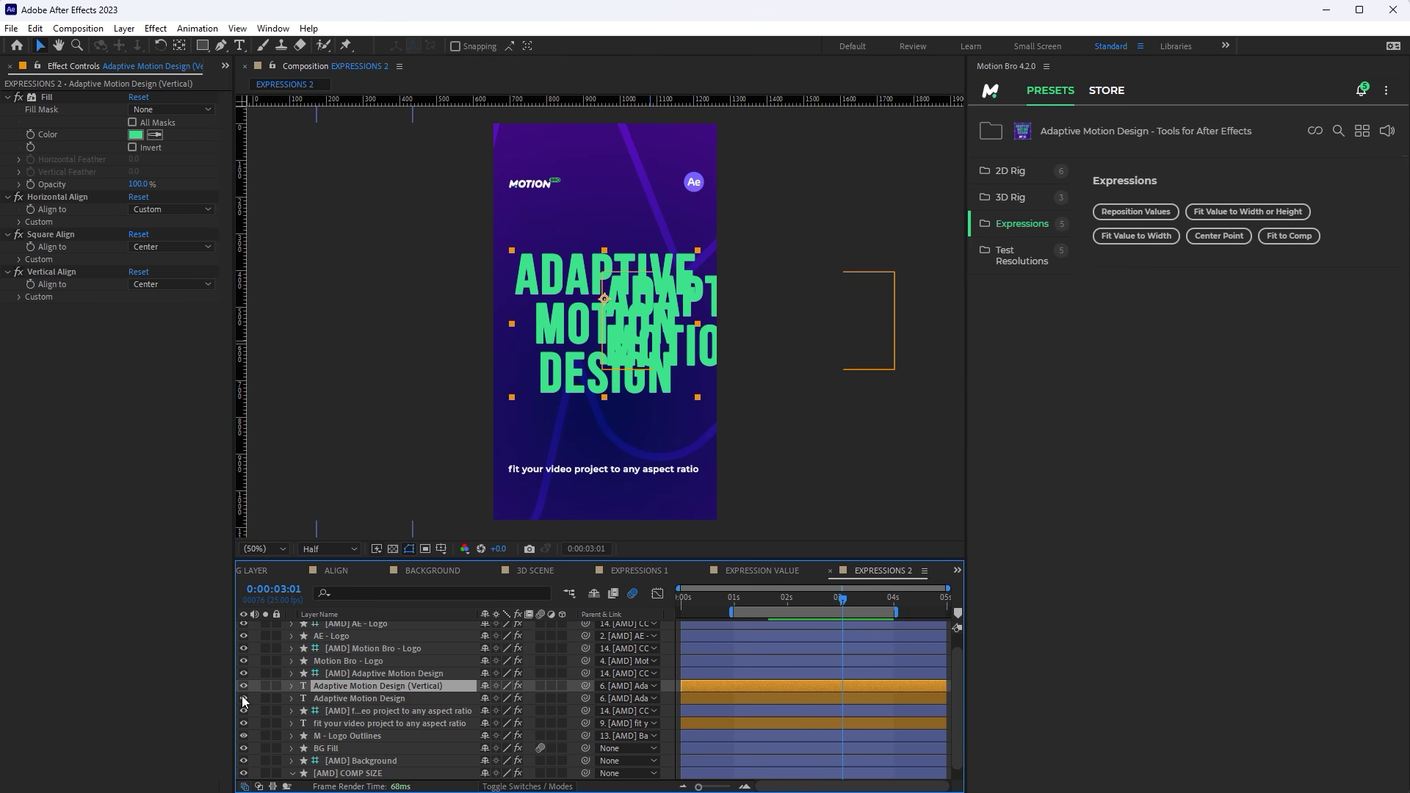
{"action": "left_click", "coordinate": [379, 698], "text": "ctrl"}
{"action": "key", "text": "t"}
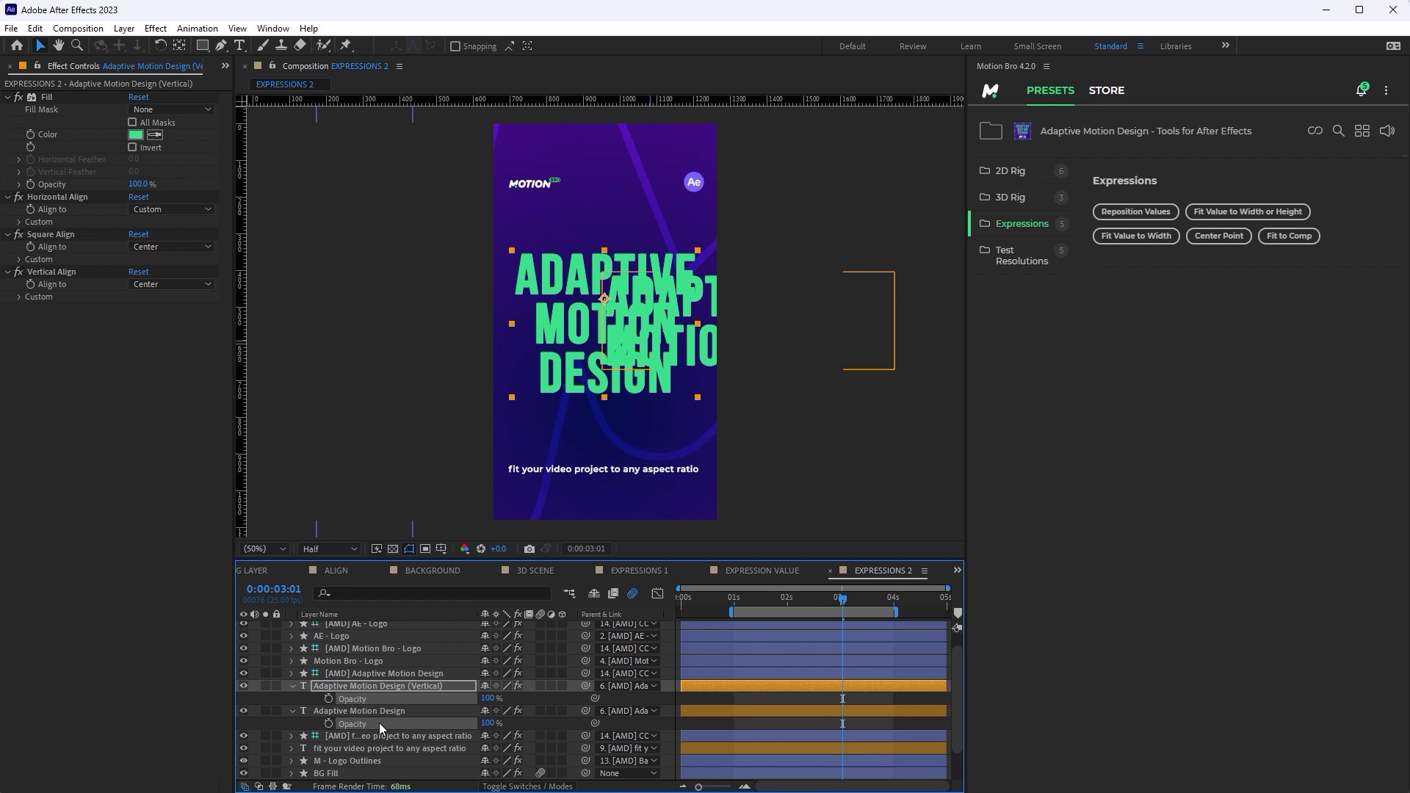
{"action": "left_click", "coordinate": [1134, 213]}
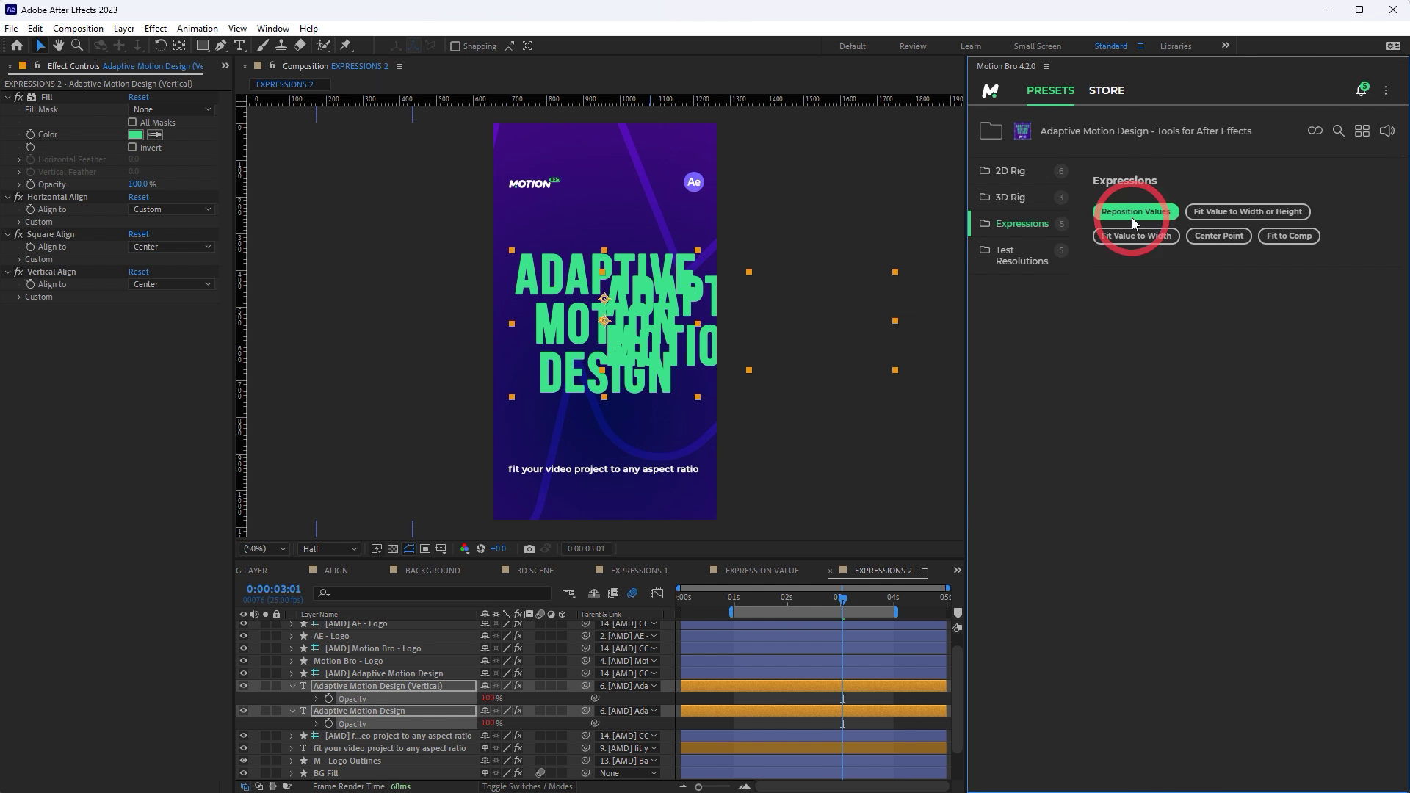
Edit the vertical title's Opacity expression, entering 10 as the vertical value
{"action": "left_click", "coordinate": [320, 701]}
{"action": "left_click", "coordinate": [743, 713]}
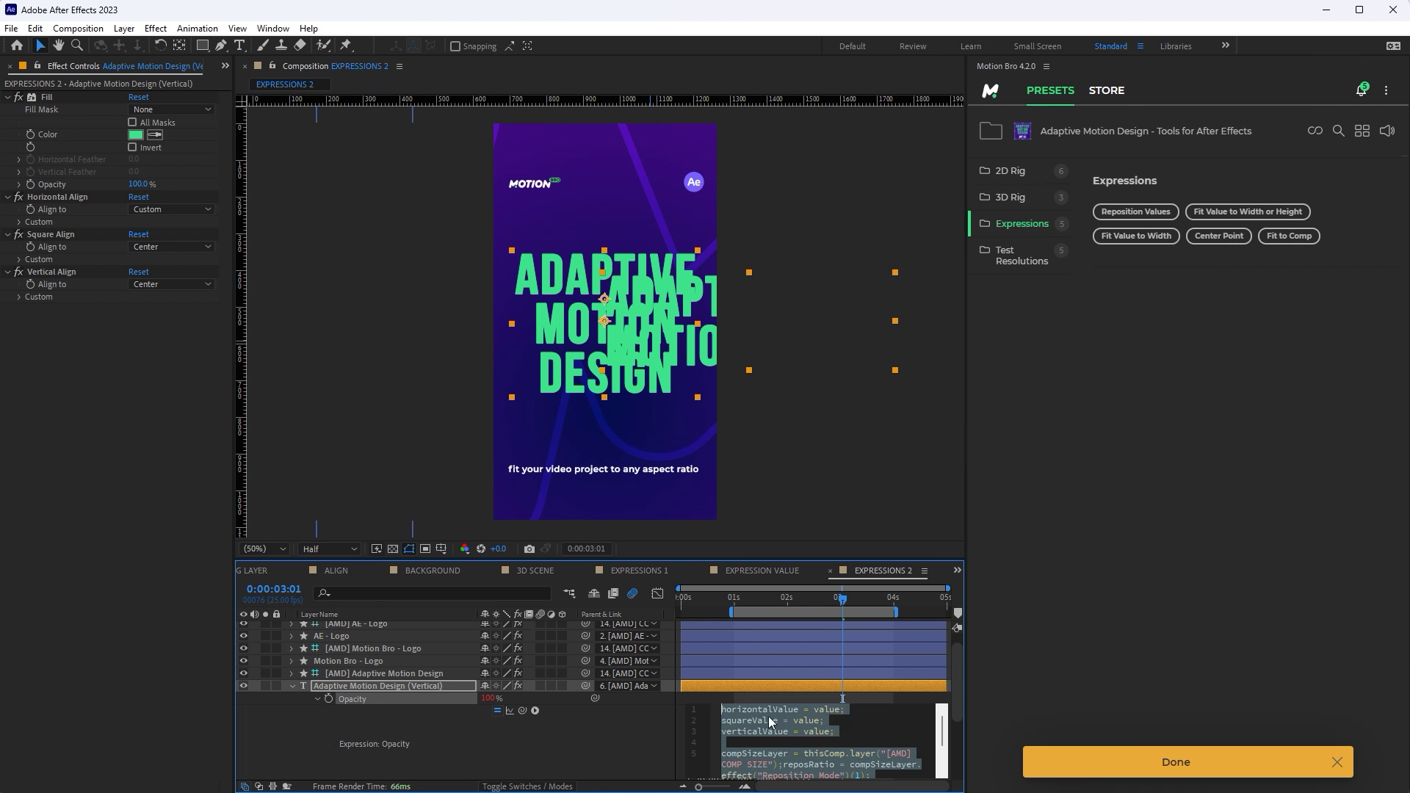
{"action": "double_click", "coordinate": [818, 730]}
{"action": "type", "text": "100"}
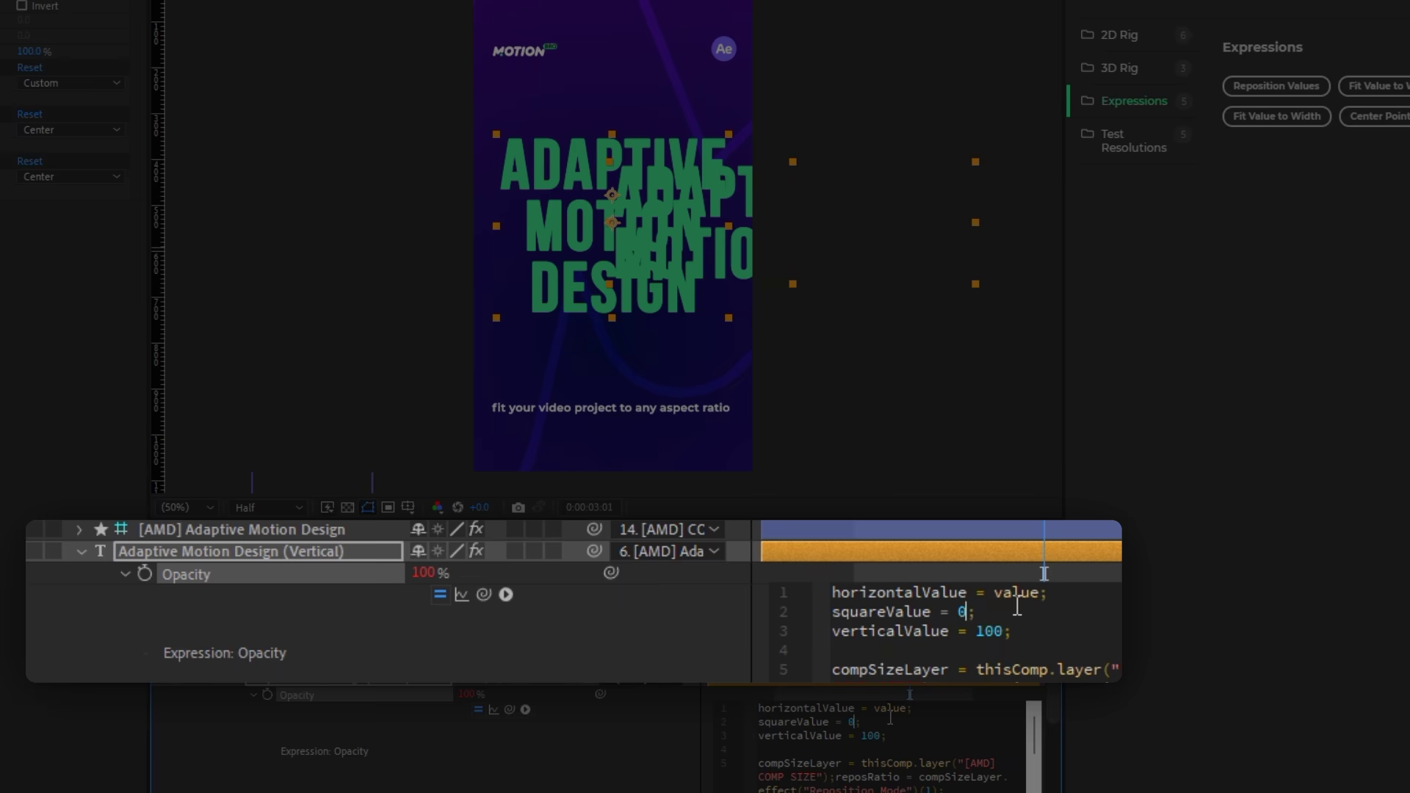
{"action": "left_click", "coordinate": [633, 738]}
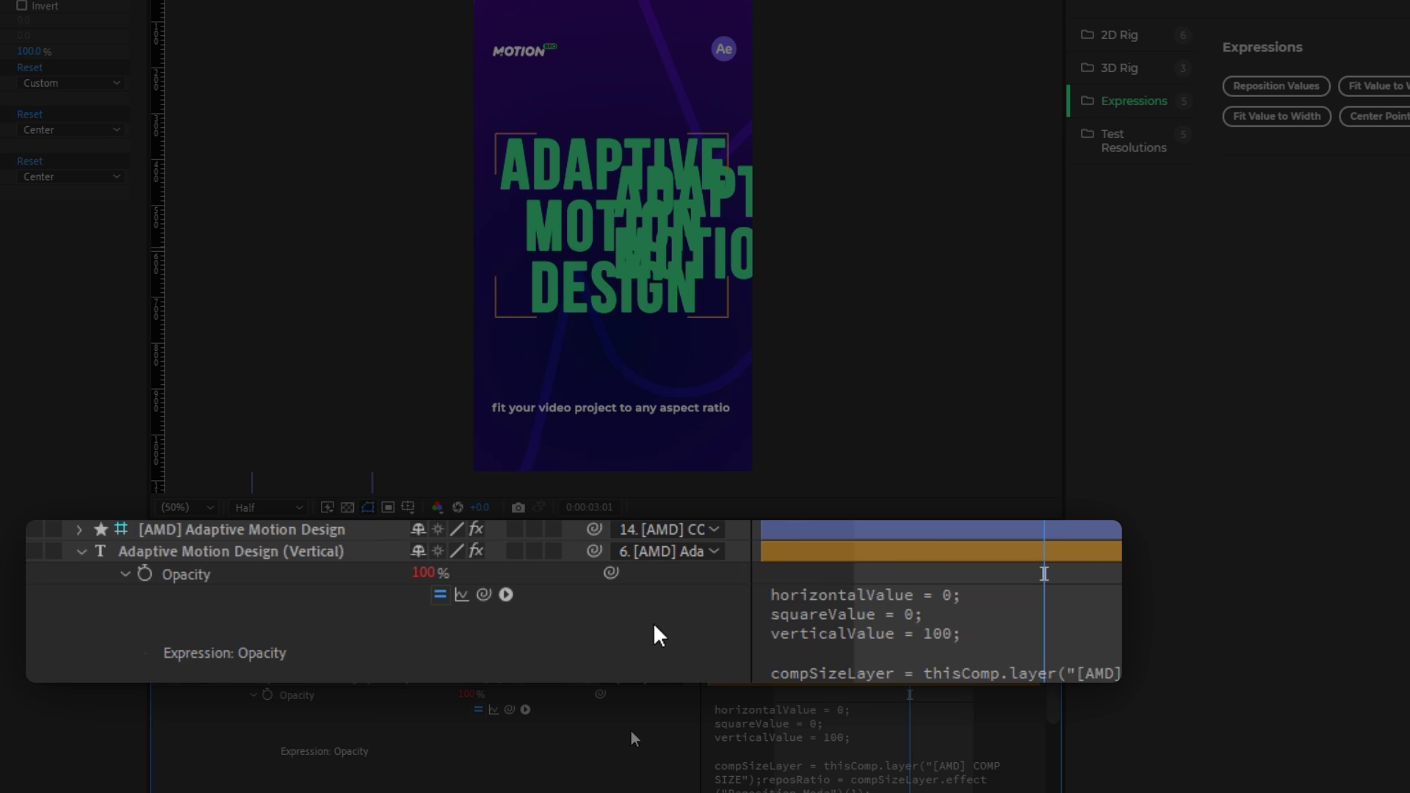
Open the original title's Opacity expression and select its vertical value for replacement
{"action": "left_click", "coordinate": [81, 553]}
{"action": "left_click", "coordinate": [126, 594]}
{"action": "left_click", "coordinate": [883, 624]}
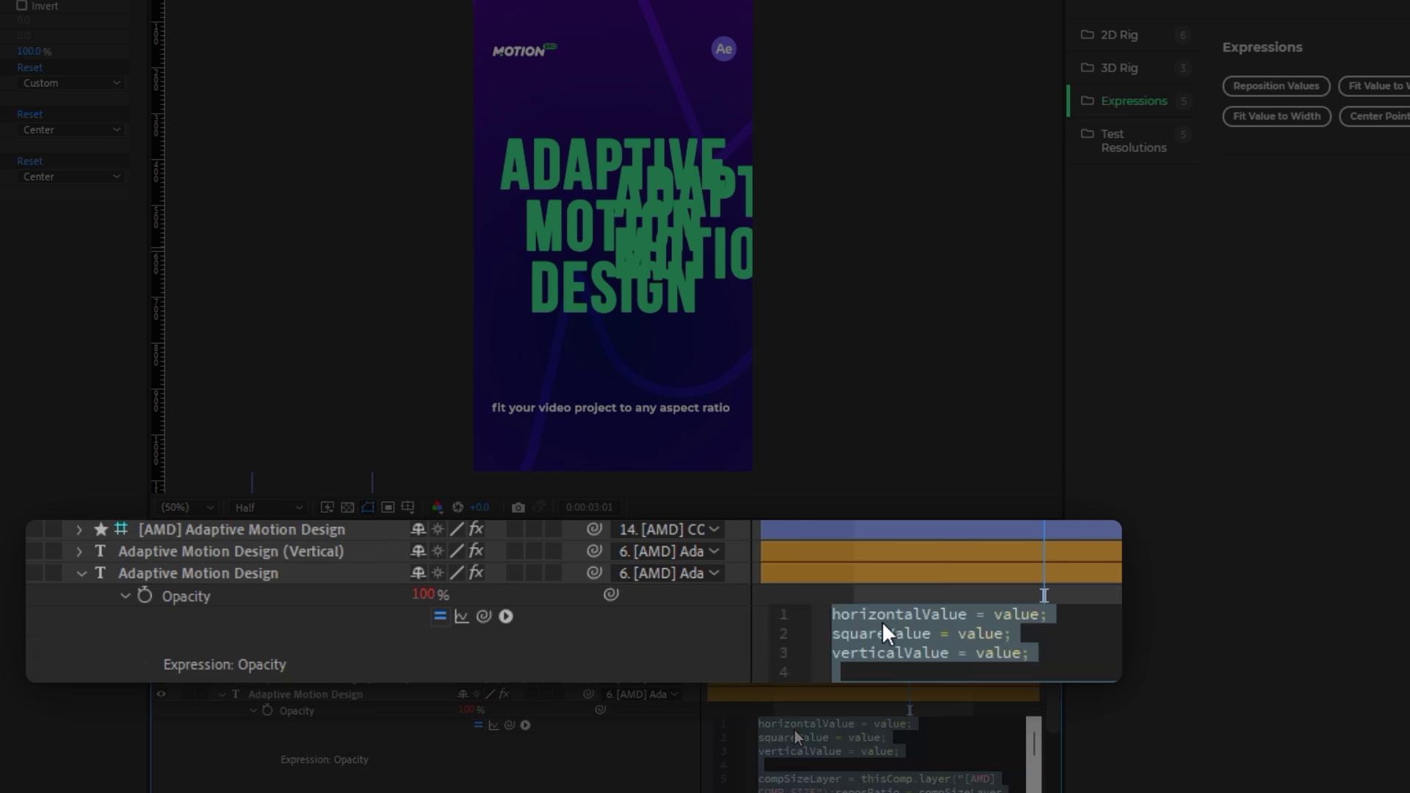
{"action": "double_click", "coordinate": [995, 654]}
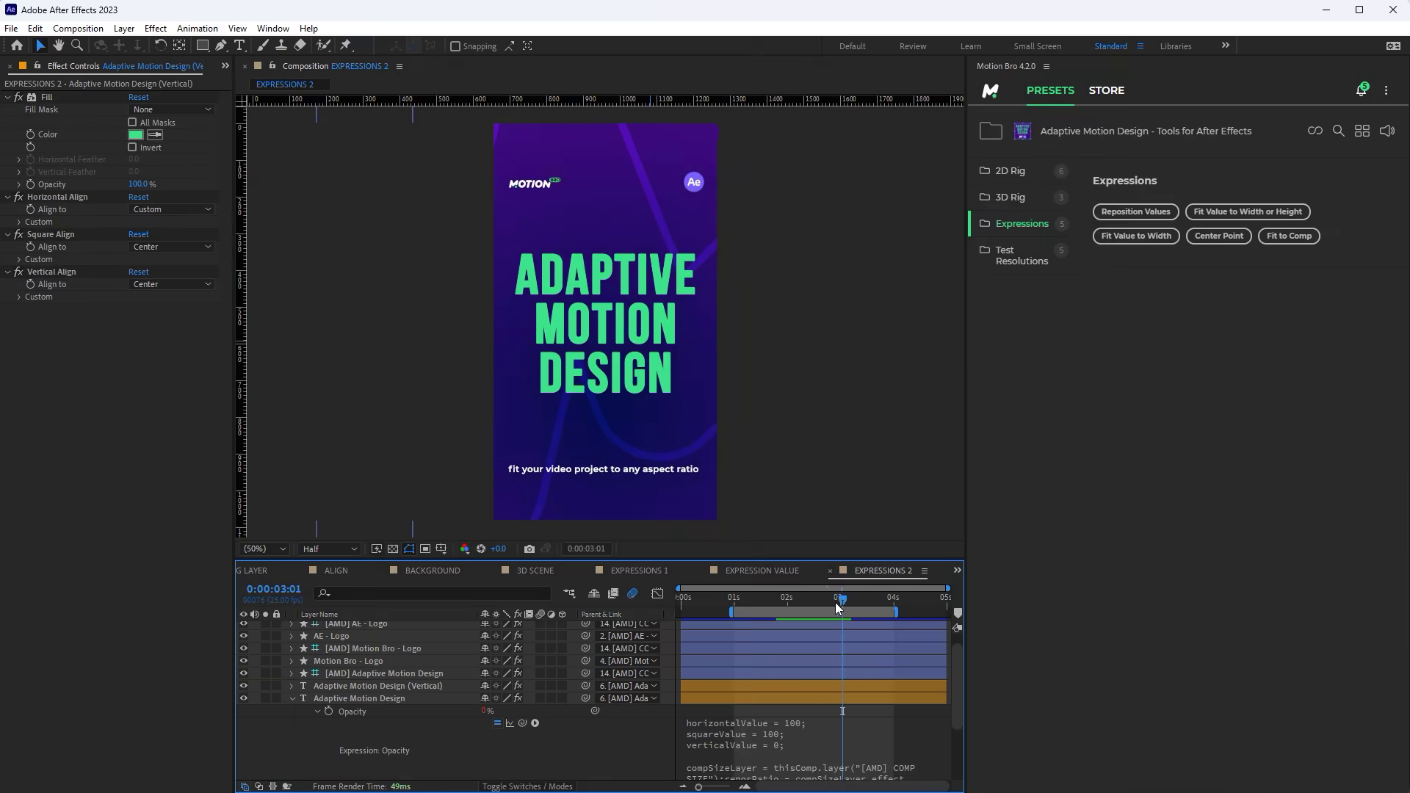
{"action": "mouse_move", "coordinate": [834, 602]}
{"action": "left_mouse_down"}
{"action": "mouse_move", "coordinate": [796, 596]}
{"action": "mouse_move", "coordinate": [842, 598]}
{"action": "left_mouse_up"}
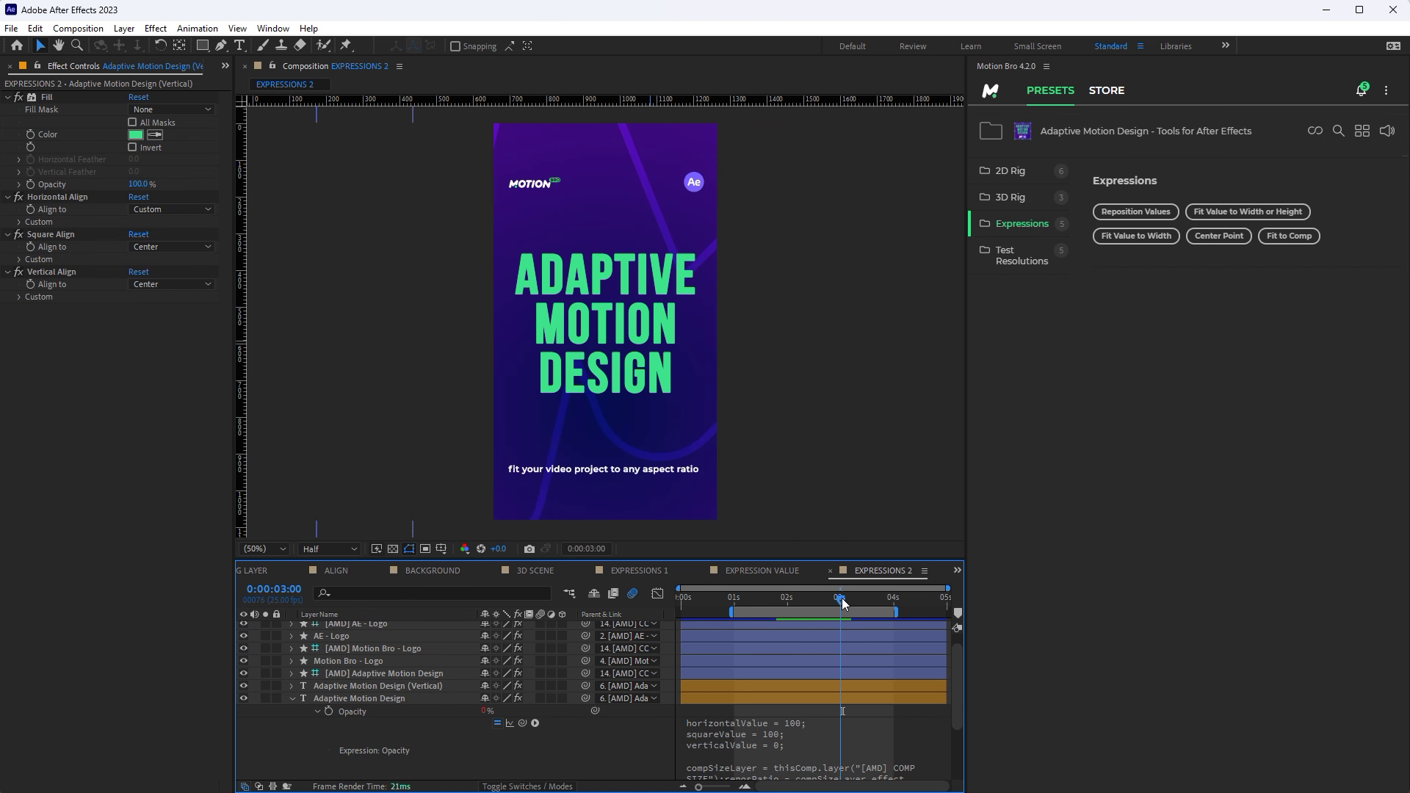
Duplicate Motion Bro - Logo, rename the copy Motion Bro - Logo (Vertical), and expand its contents
{"action": "left_click", "coordinate": [396, 660]}
{"action": "key", "text": "ctrl+d"}
{"action": "key", "text": "Return"}
{"action": "type", "text": "(Vertical)"}
{"action": "key", "text": "Return"}
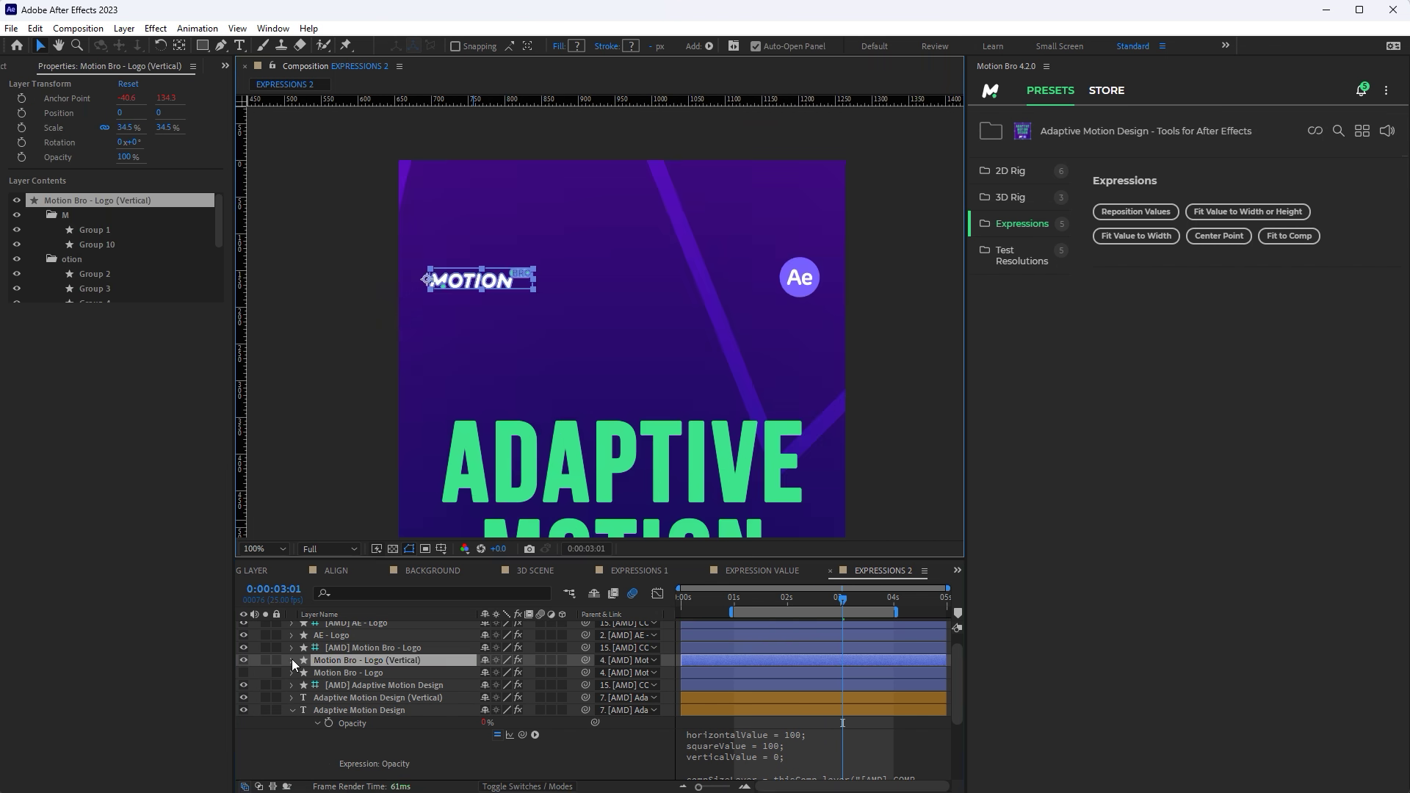
{"action": "left_click", "coordinate": [292, 659]}
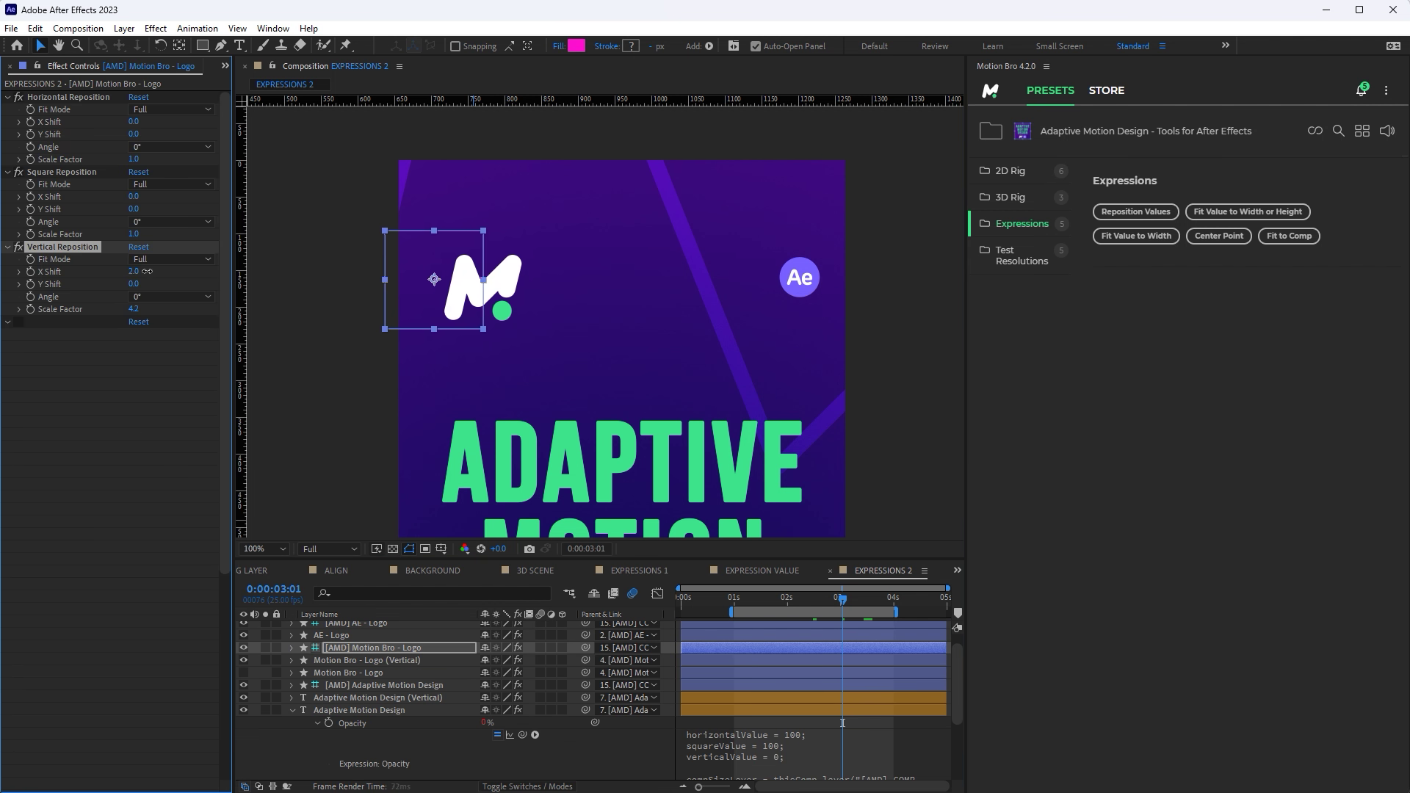
{"action": "key", "text": "ctrl+Up"}
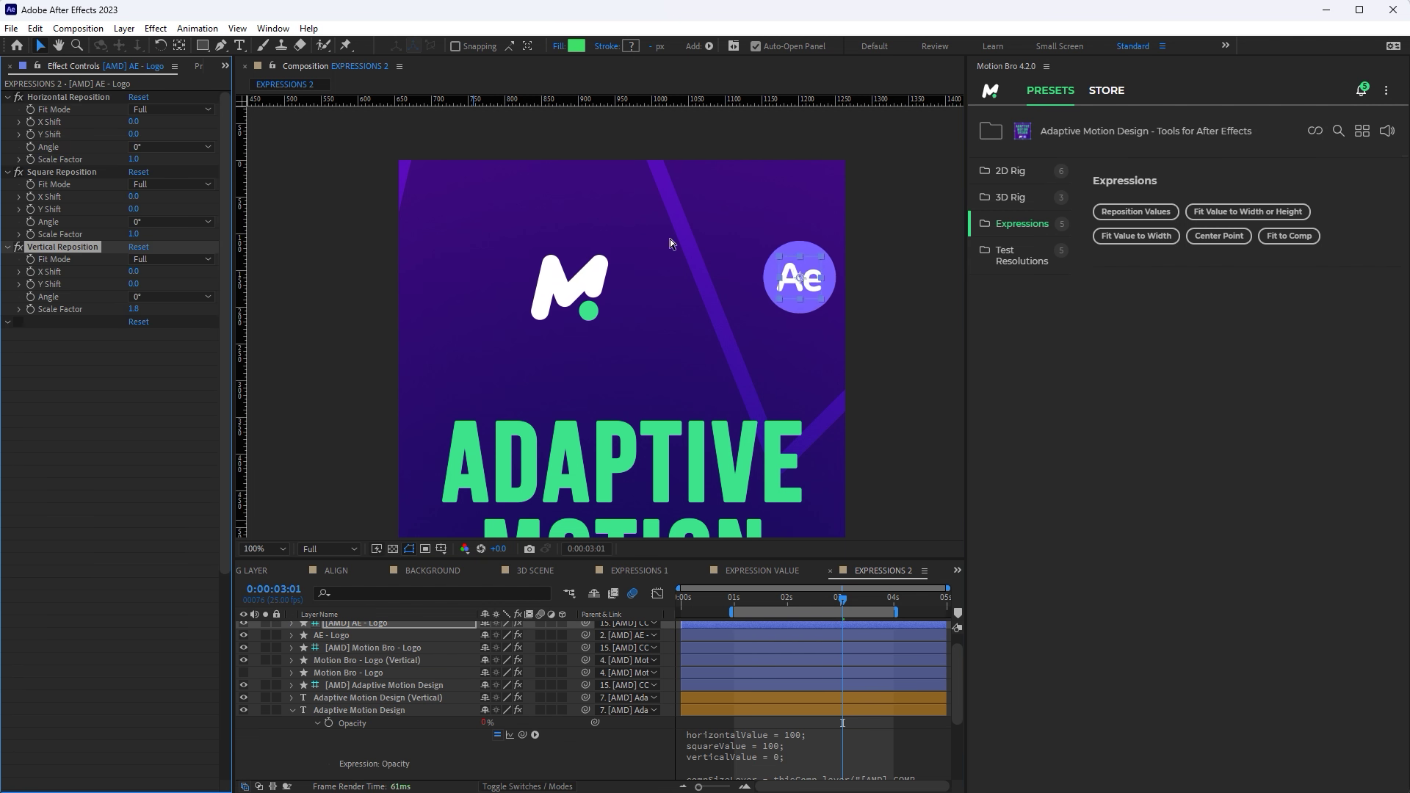